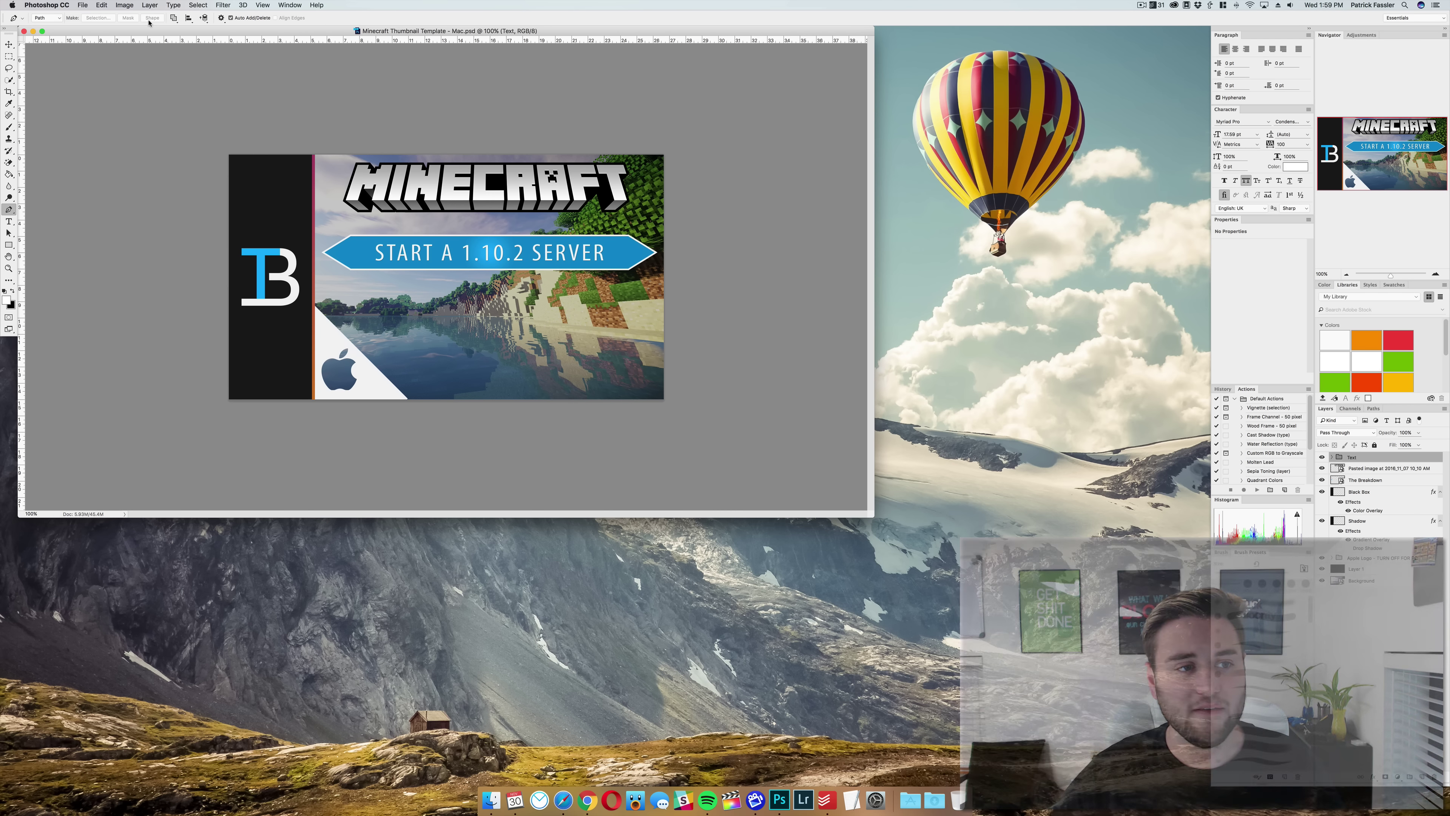
Step: Create a new document 1920 pixels wide and 1080 pixels high
{"action": "left_click", "coordinate": [83, 5]}
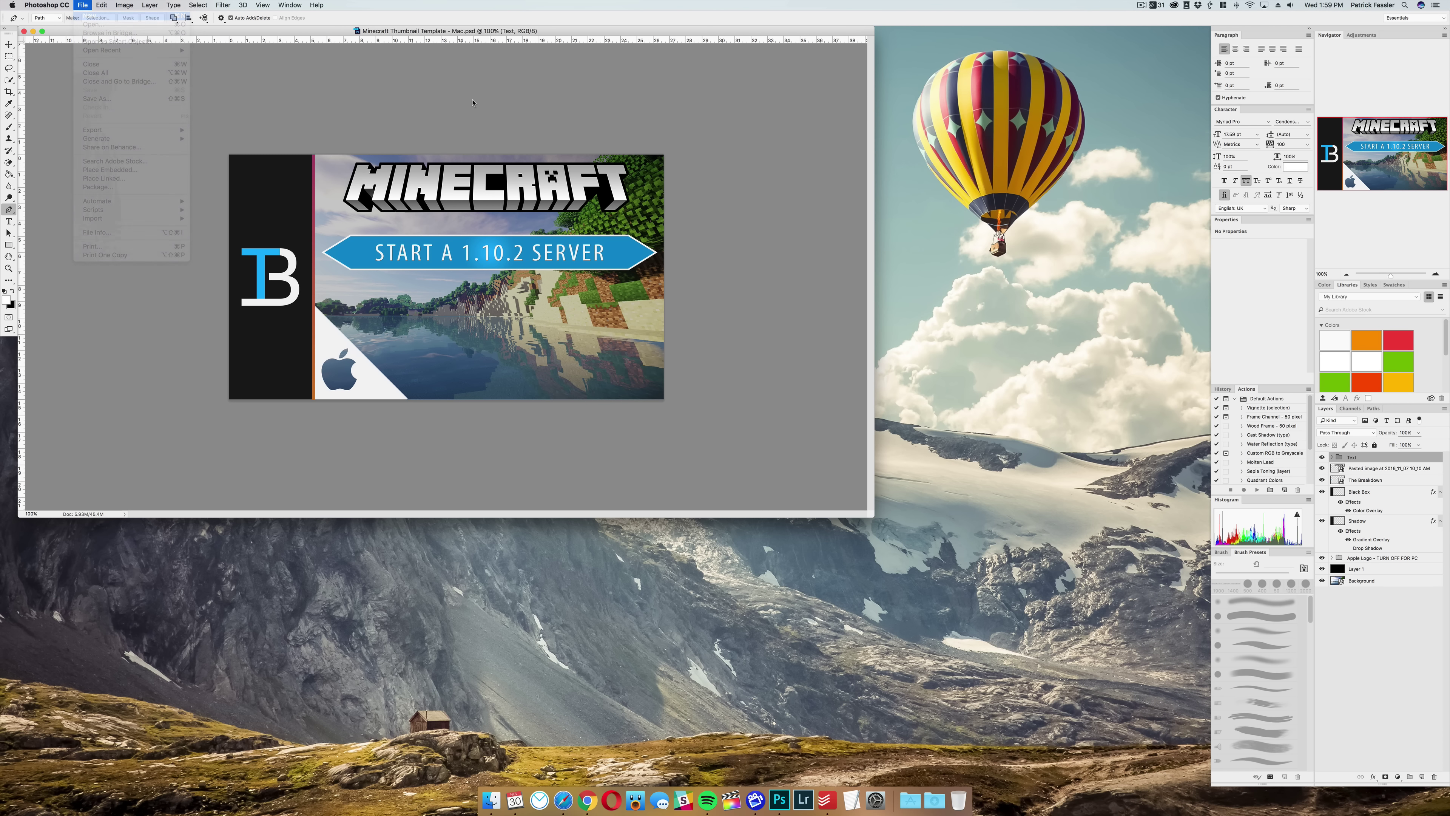
{"action": "left_click", "coordinate": [92, 16]}
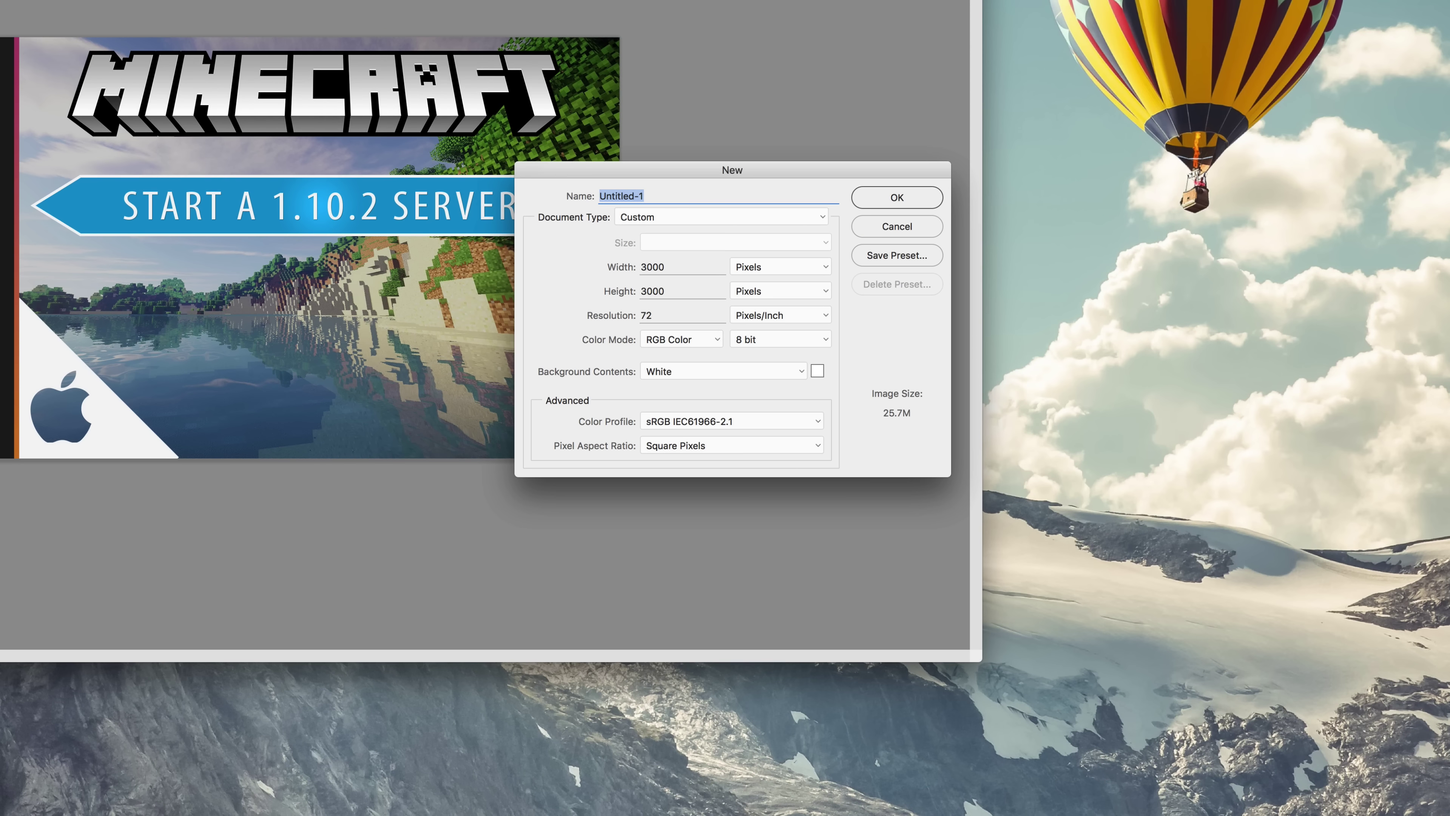
{"action": "double_click", "coordinate": [678, 267]}
{"action": "type", "text": "1920"}
{"action": "key", "text": "Tab"}
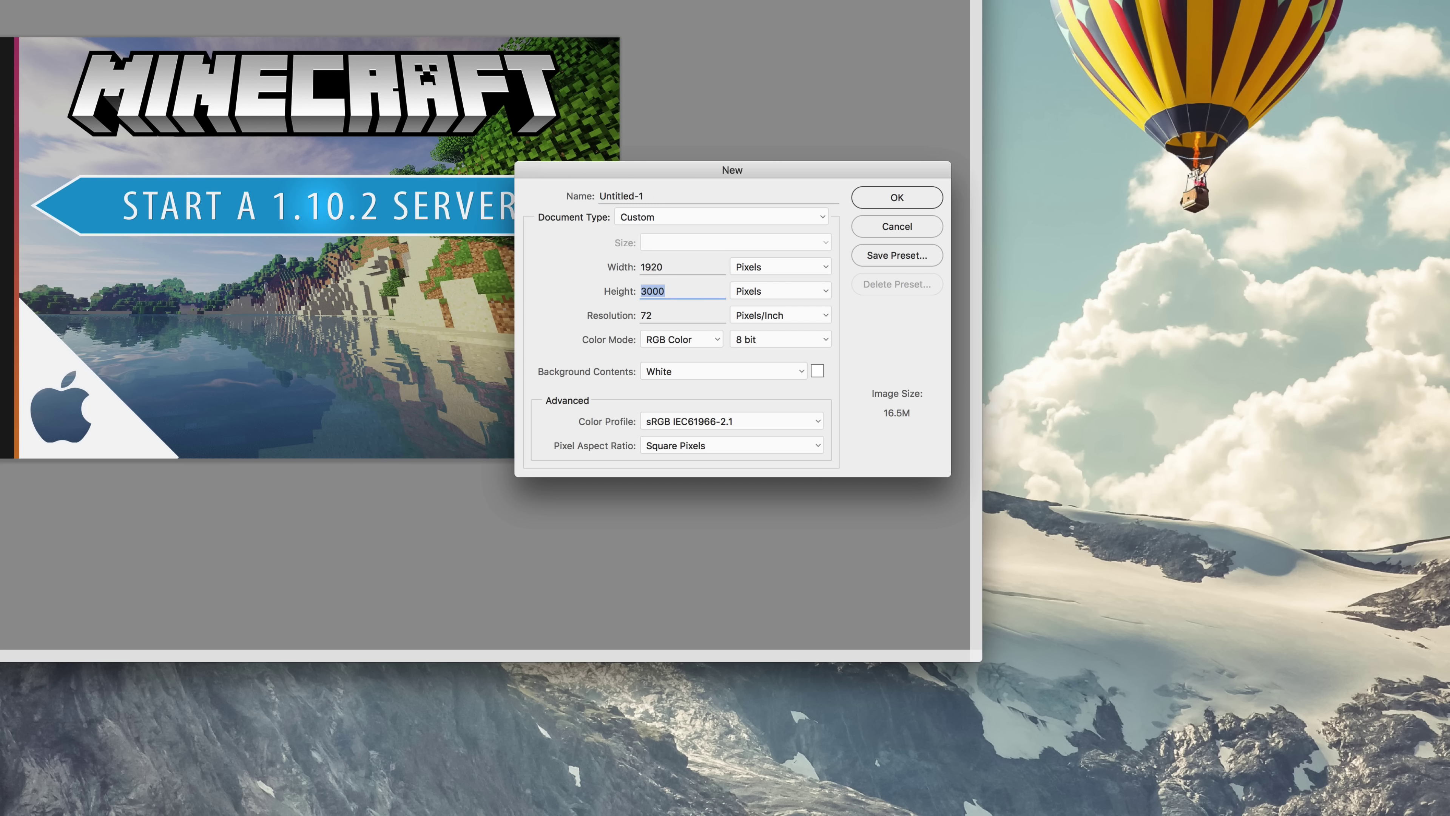
{"action": "type", "text": "1080"}
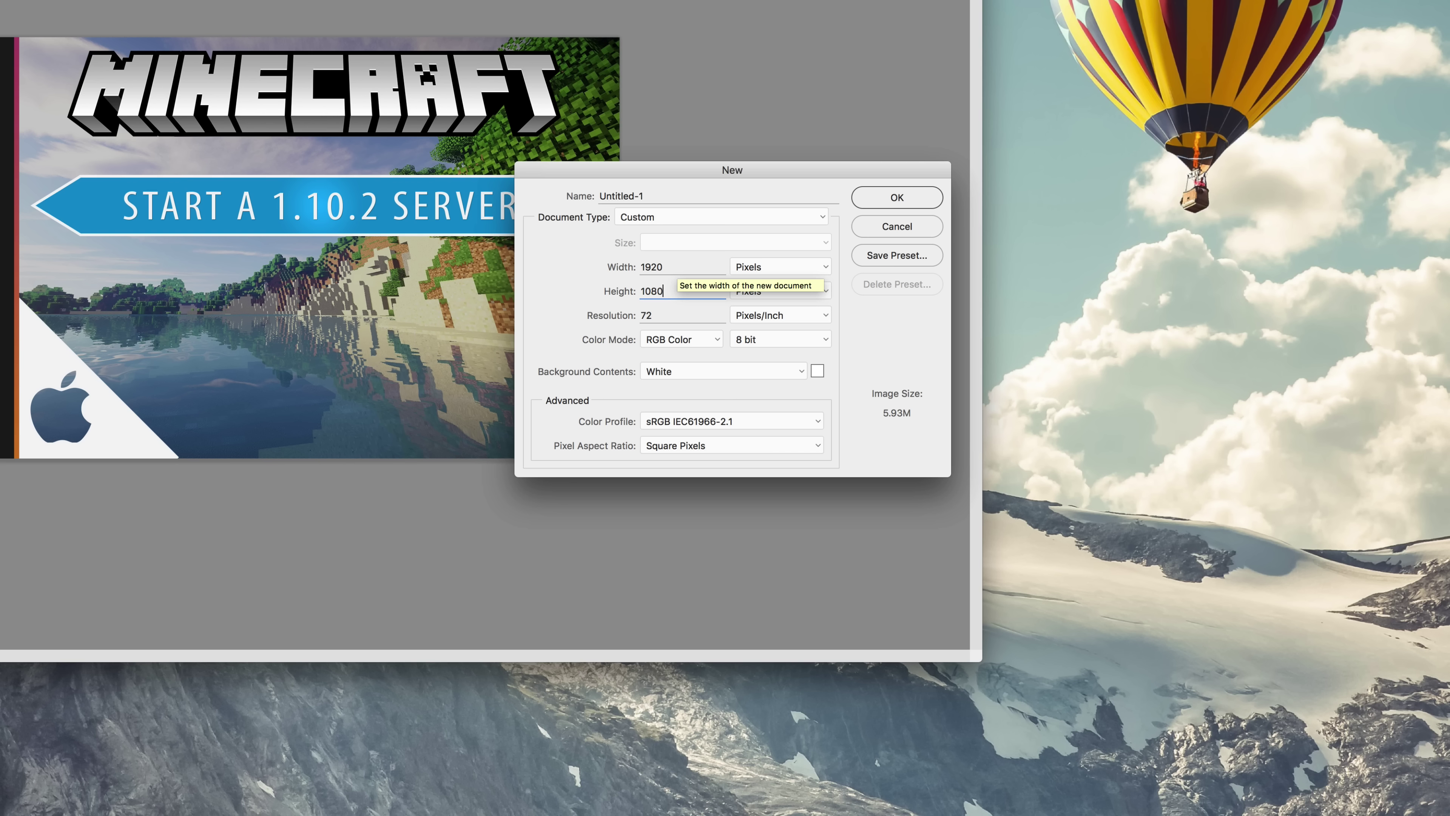
{"action": "left_click", "coordinate": [898, 199]}
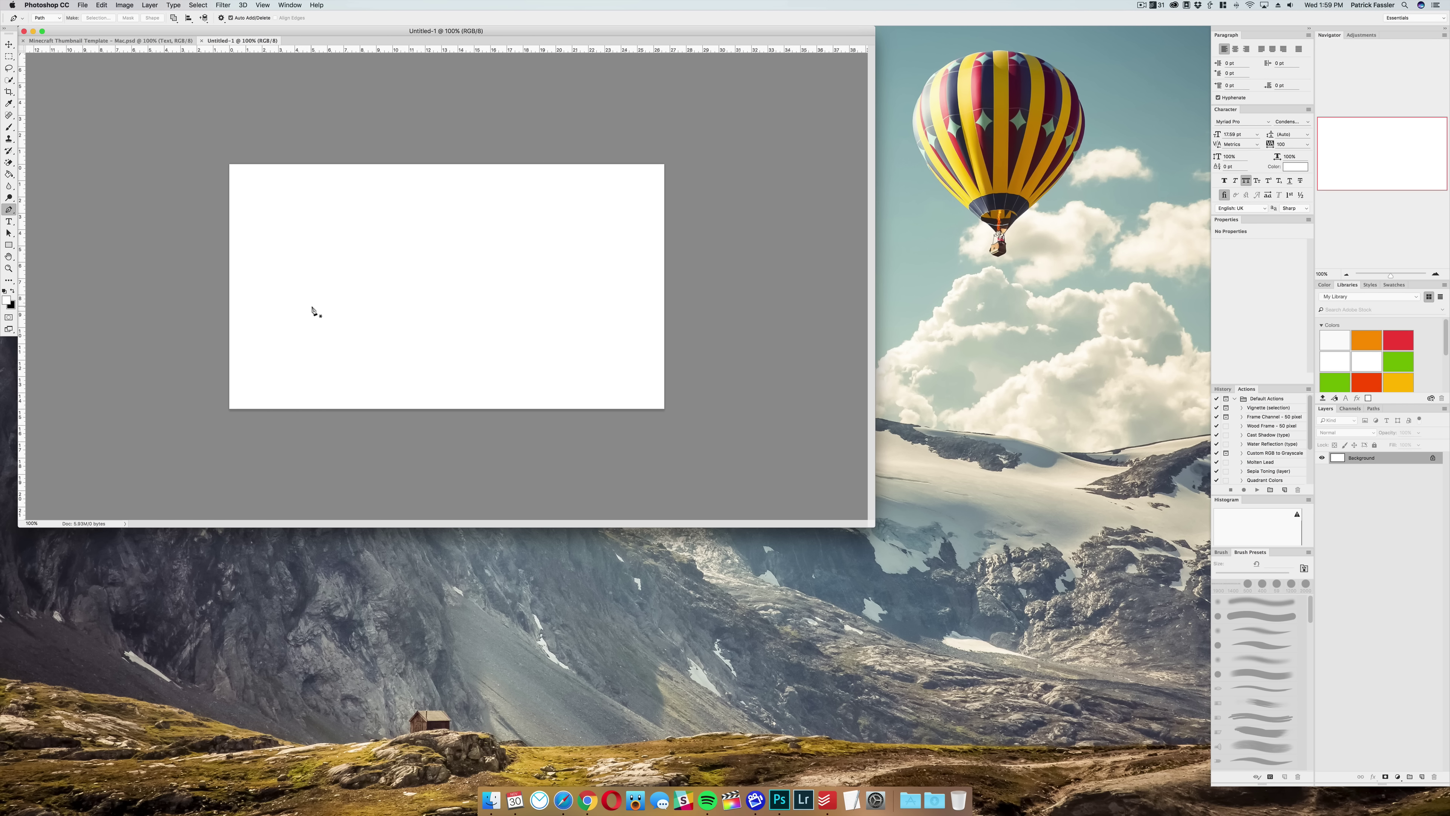
Step: Add a new layer above the background and name it Black Box
{"action": "left_click", "coordinate": [8, 44]}
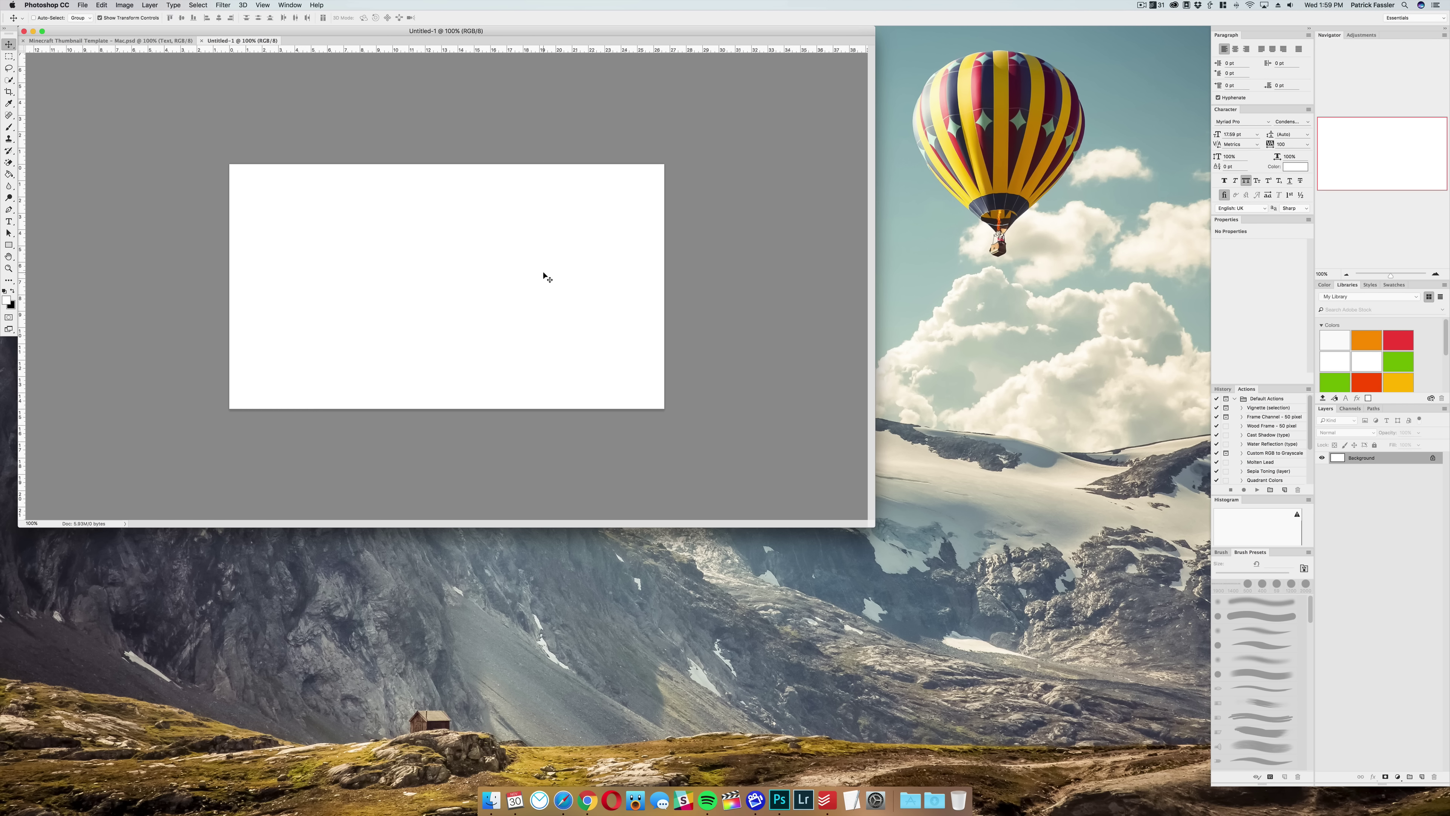
{"action": "key", "text": "super+shift+n"}
{"action": "key", "text": "Return"}
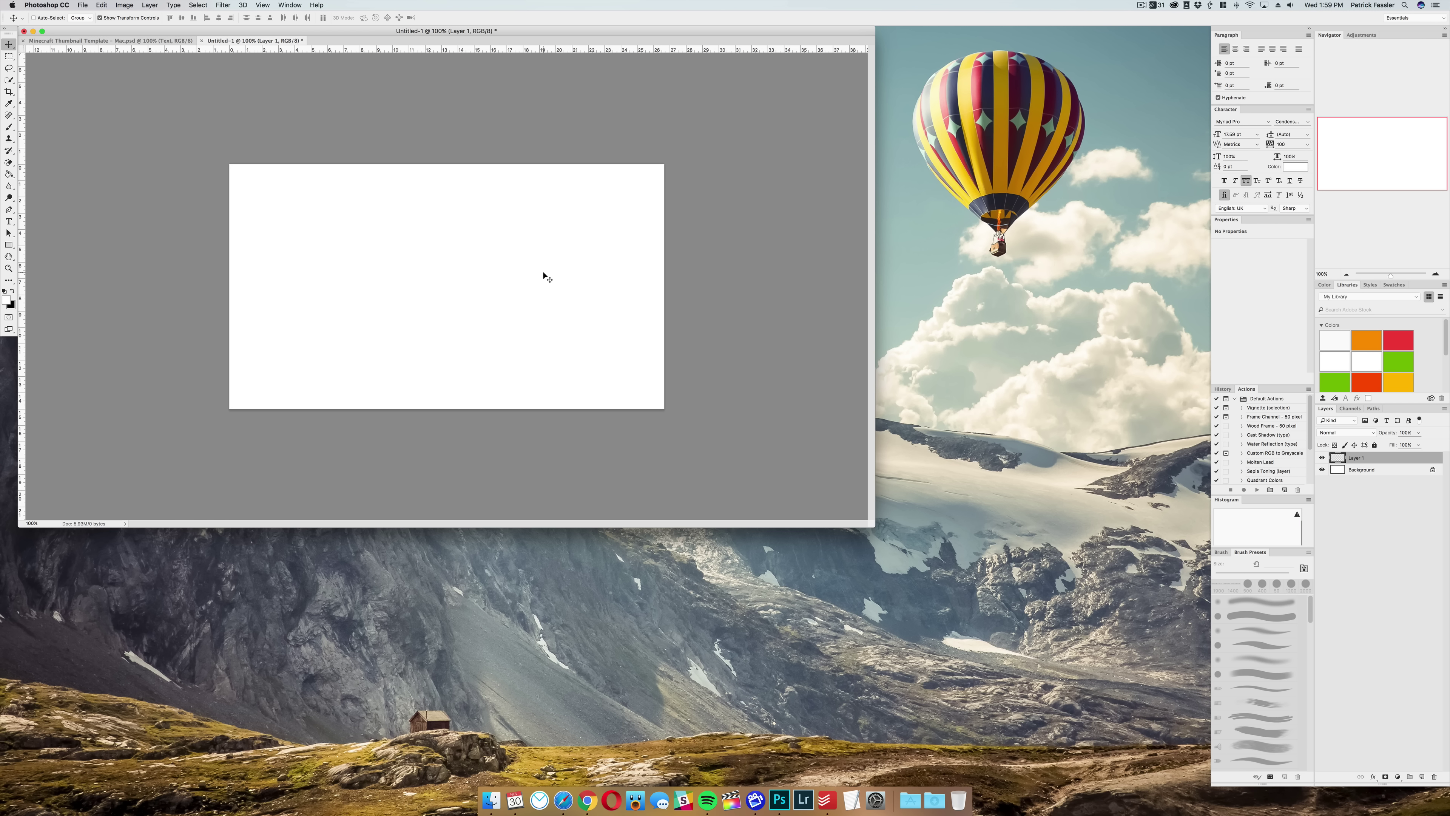
{"action": "double_click", "coordinate": [1359, 459]}
{"action": "type", "text": "Black Box"}
{"action": "key", "text": "Return"}
Step: Select a full-height rectangle covering about the left quarter of the canvas and fill it with black on the Black Box layer
{"action": "left_click", "coordinate": [9, 246]}
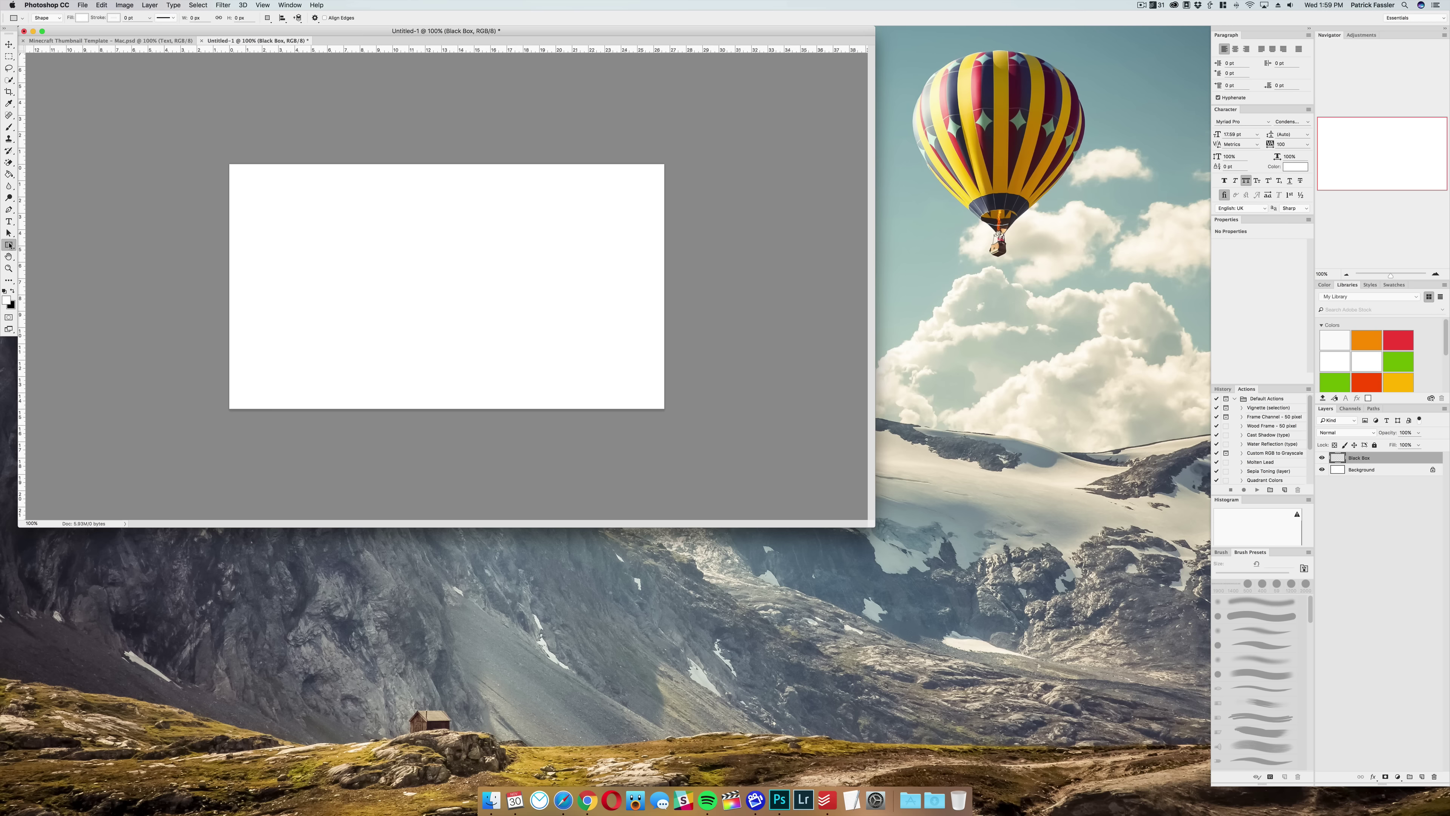
{"action": "left_click", "coordinate": [8, 56]}
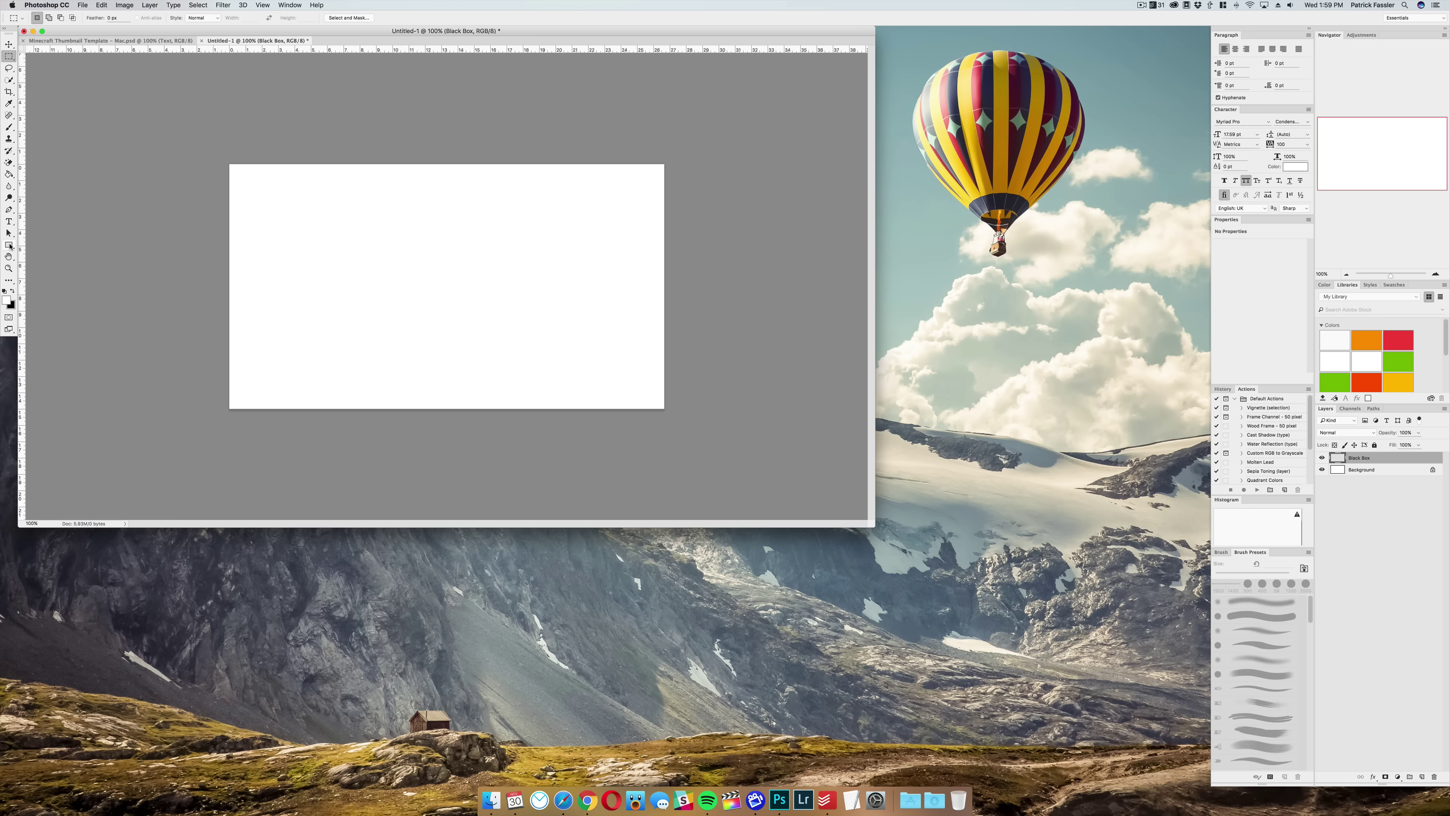
{"action": "left_click_drag", "start_coordinate": [224, 163], "coordinate": [335, 423]}
{"action": "key", "text": "d"}
{"action": "key", "text": "alt"}
{"action": "key", "text": "alt+BackSpace"}
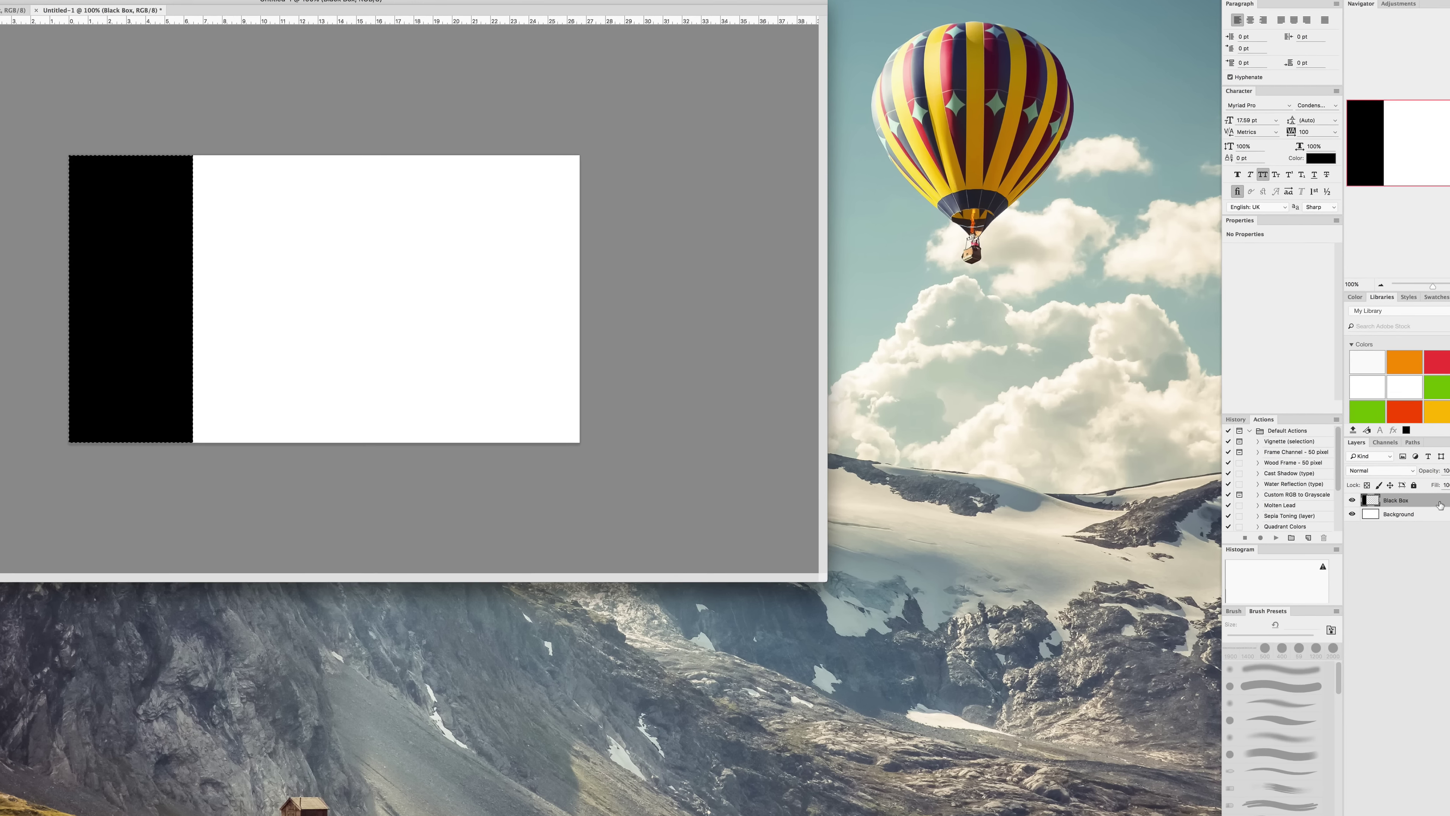
Step: Apply a Color Overlay to the Black Box layer with the dark grey #1a1a1a in Lighten blend mode
{"action": "double_click", "coordinate": [1397, 458]}
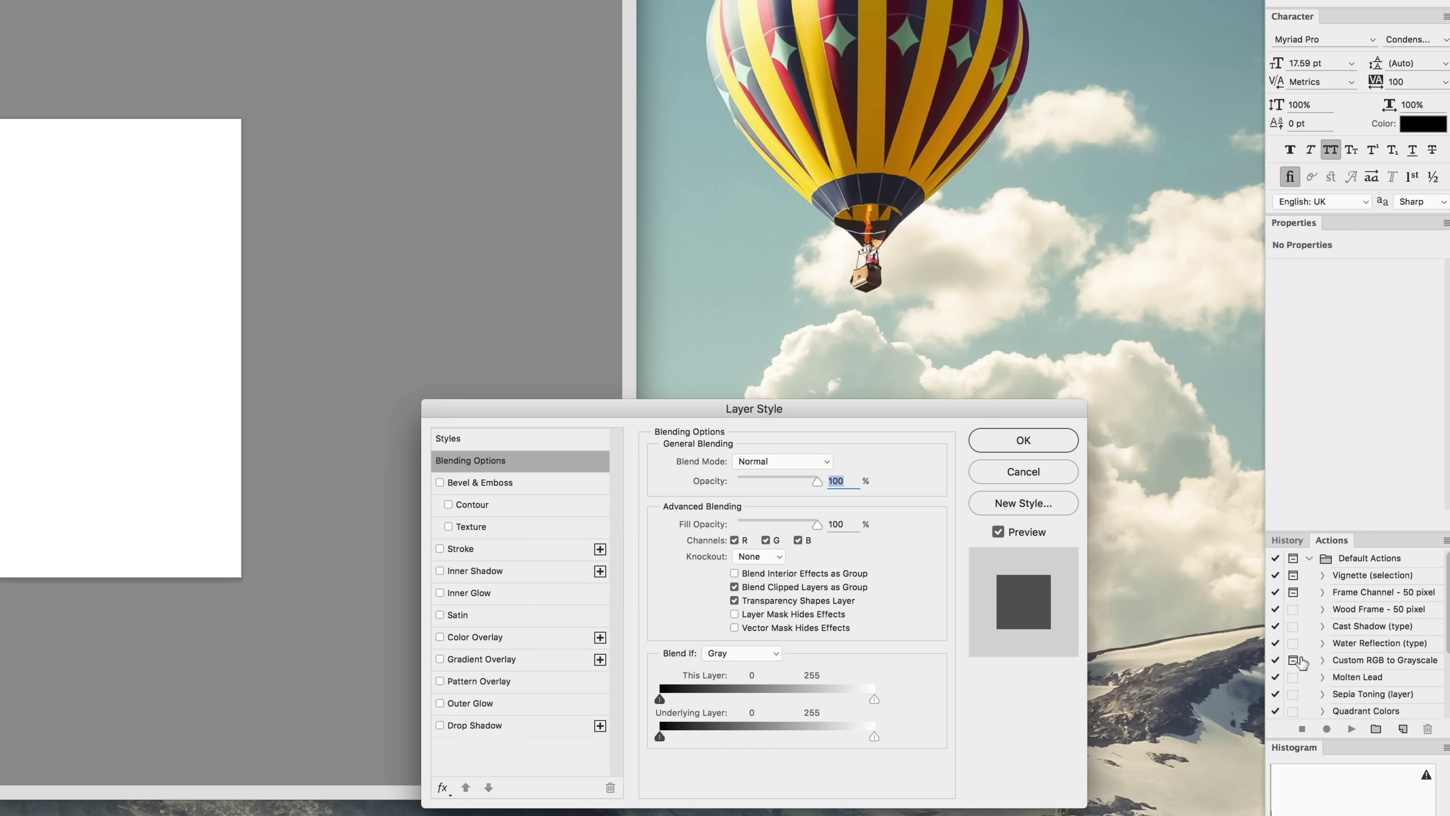
{"action": "left_click", "coordinate": [504, 637]}
{"action": "left_click", "coordinate": [837, 469]}
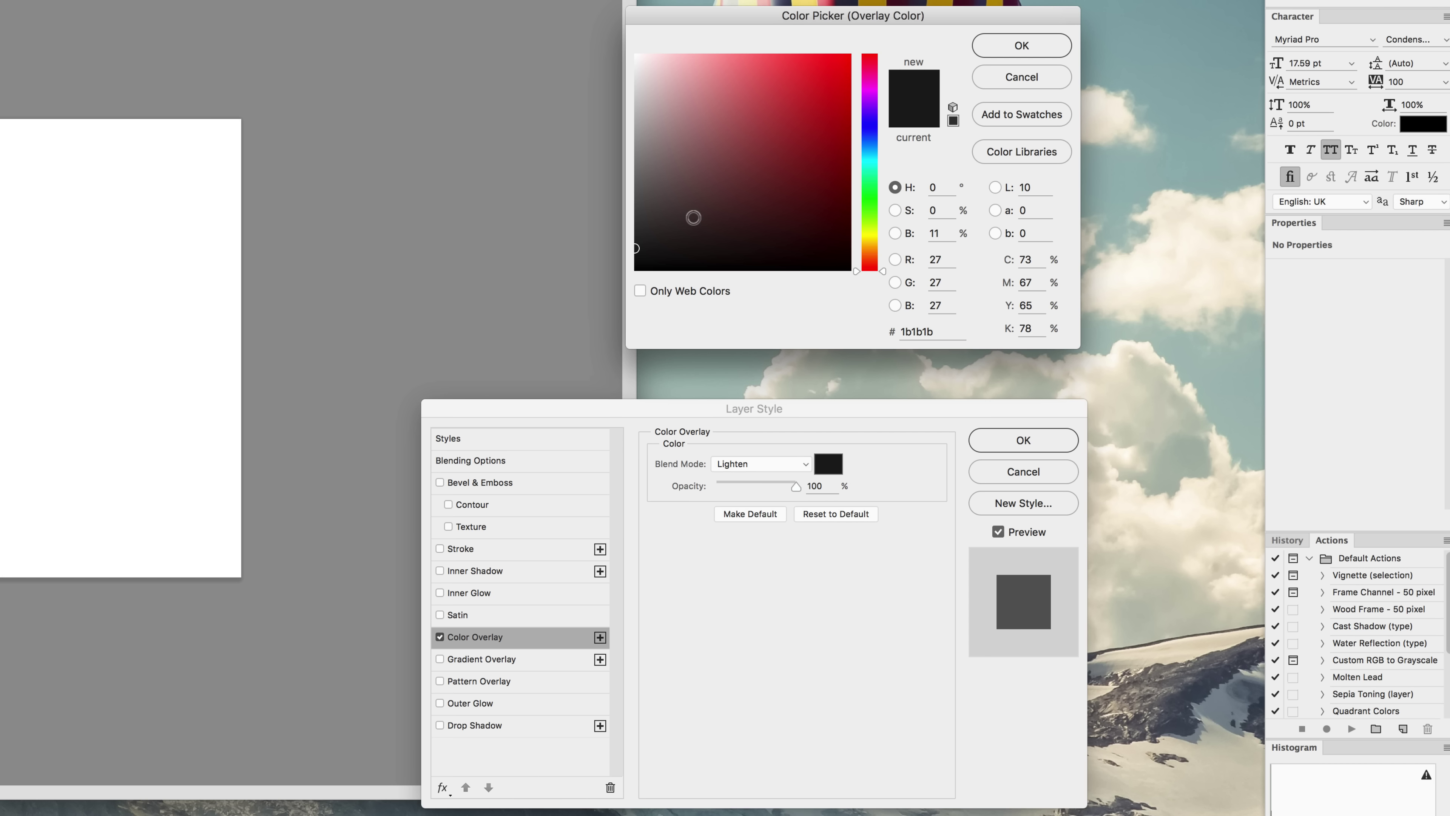
{"action": "left_click", "coordinate": [635, 126]}
{"action": "left_click_drag", "start_coordinate": [767, 165], "coordinate": [512, 57]}
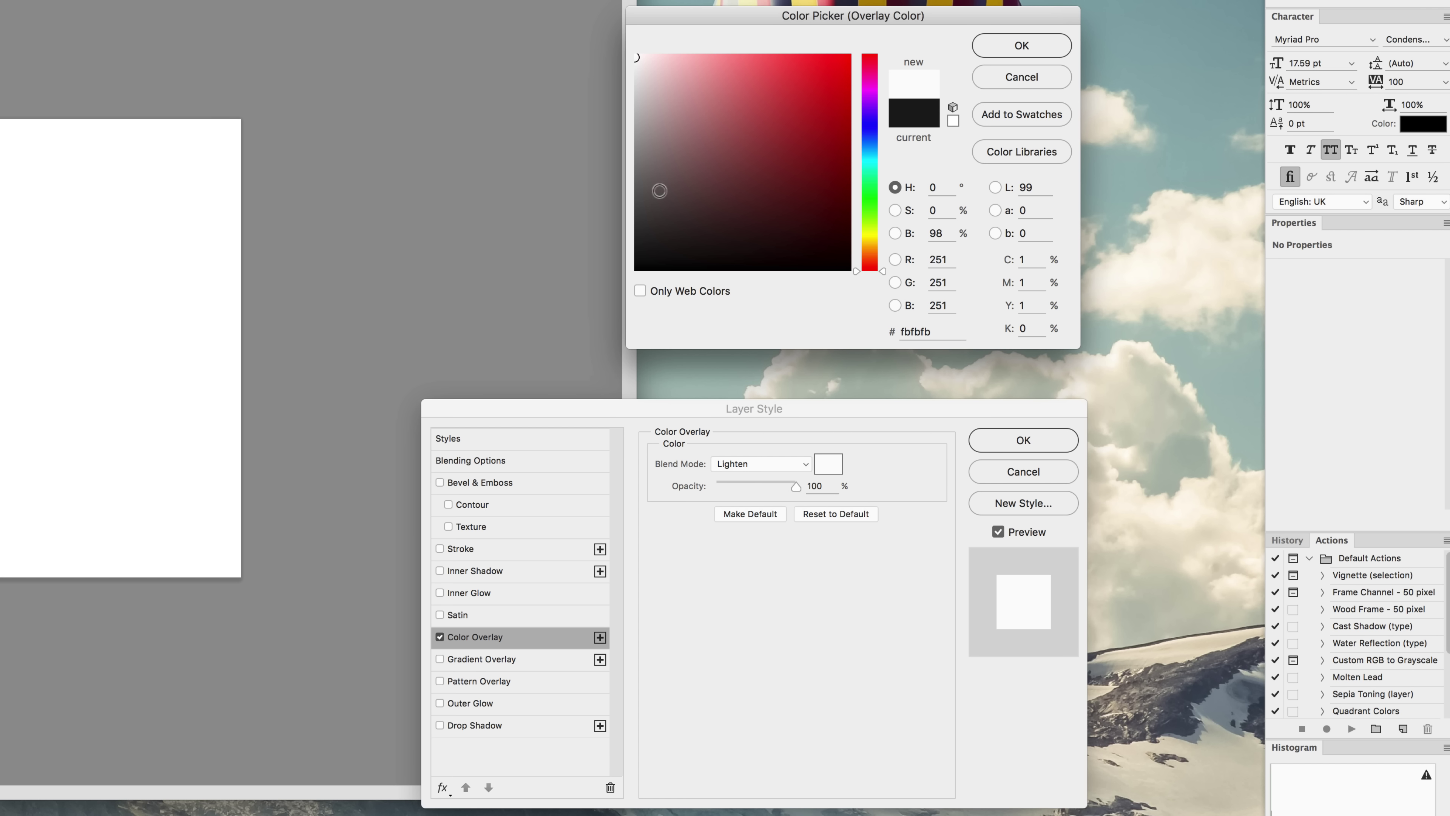
{"action": "left_click_drag", "start_coordinate": [660, 191], "coordinate": [571, 243]}
{"action": "left_click_drag", "start_coordinate": [665, 238], "coordinate": [622, 248]}
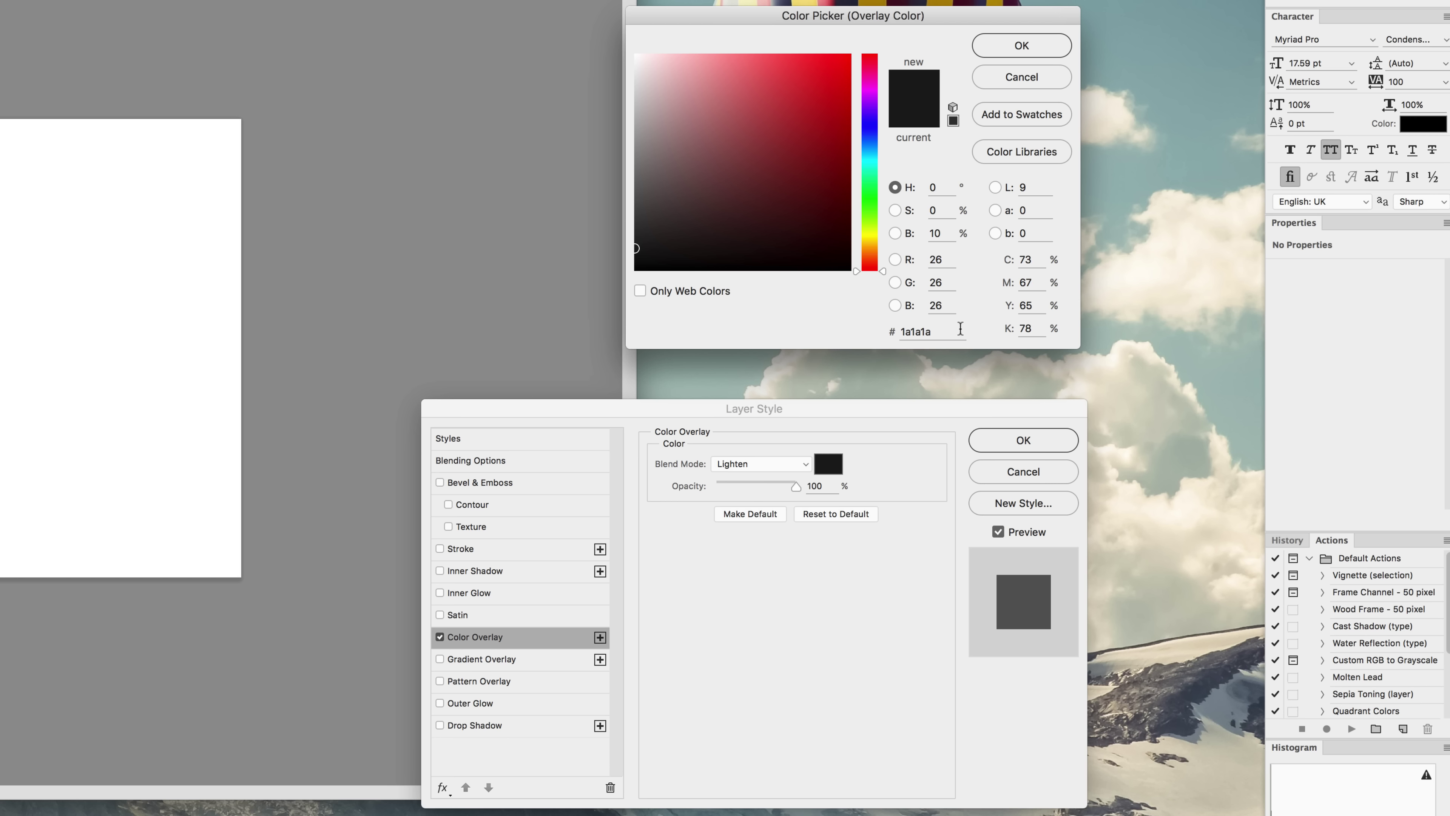
{"action": "left_click", "coordinate": [1021, 47]}
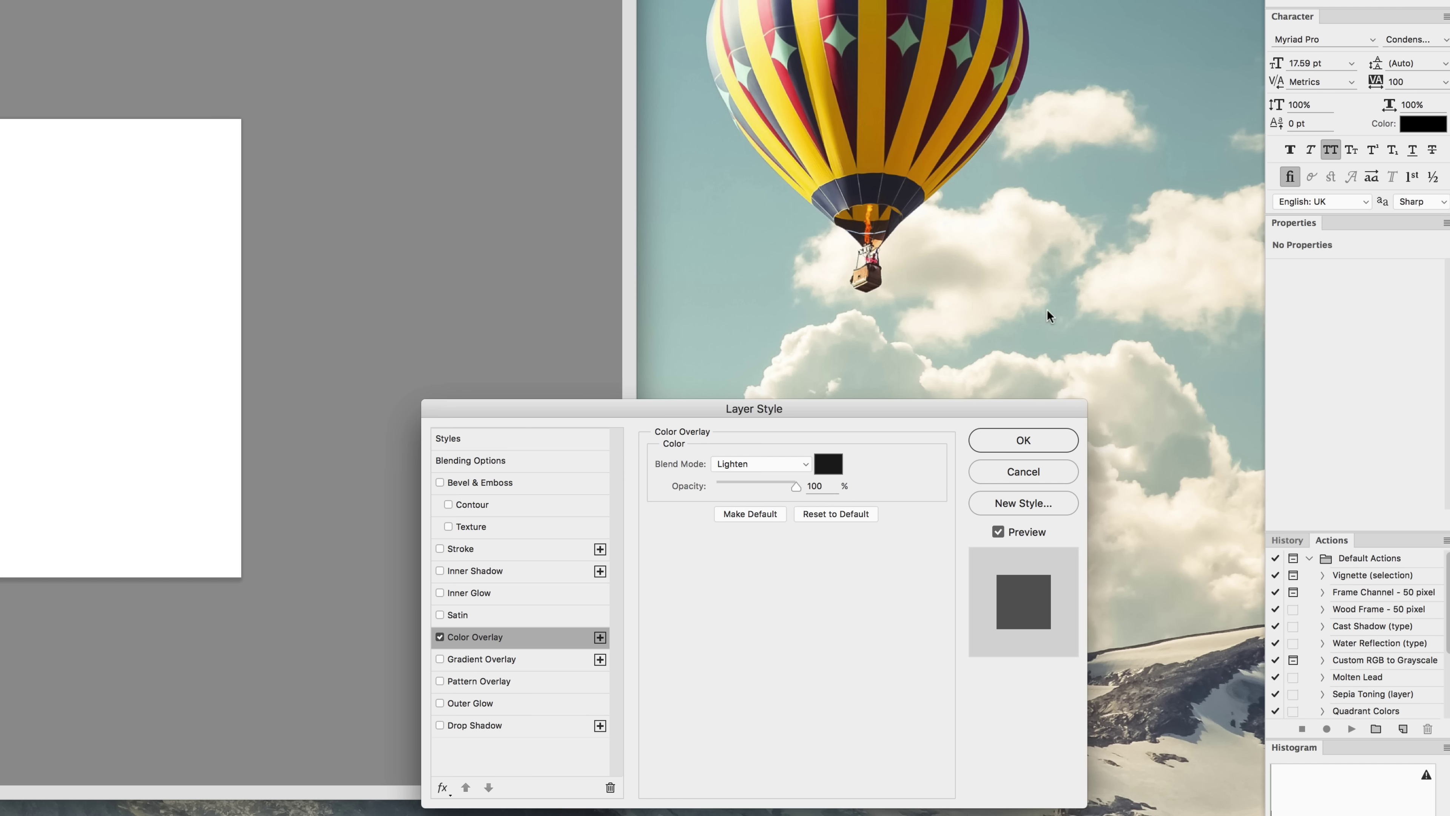
{"action": "left_click", "coordinate": [1021, 443]}
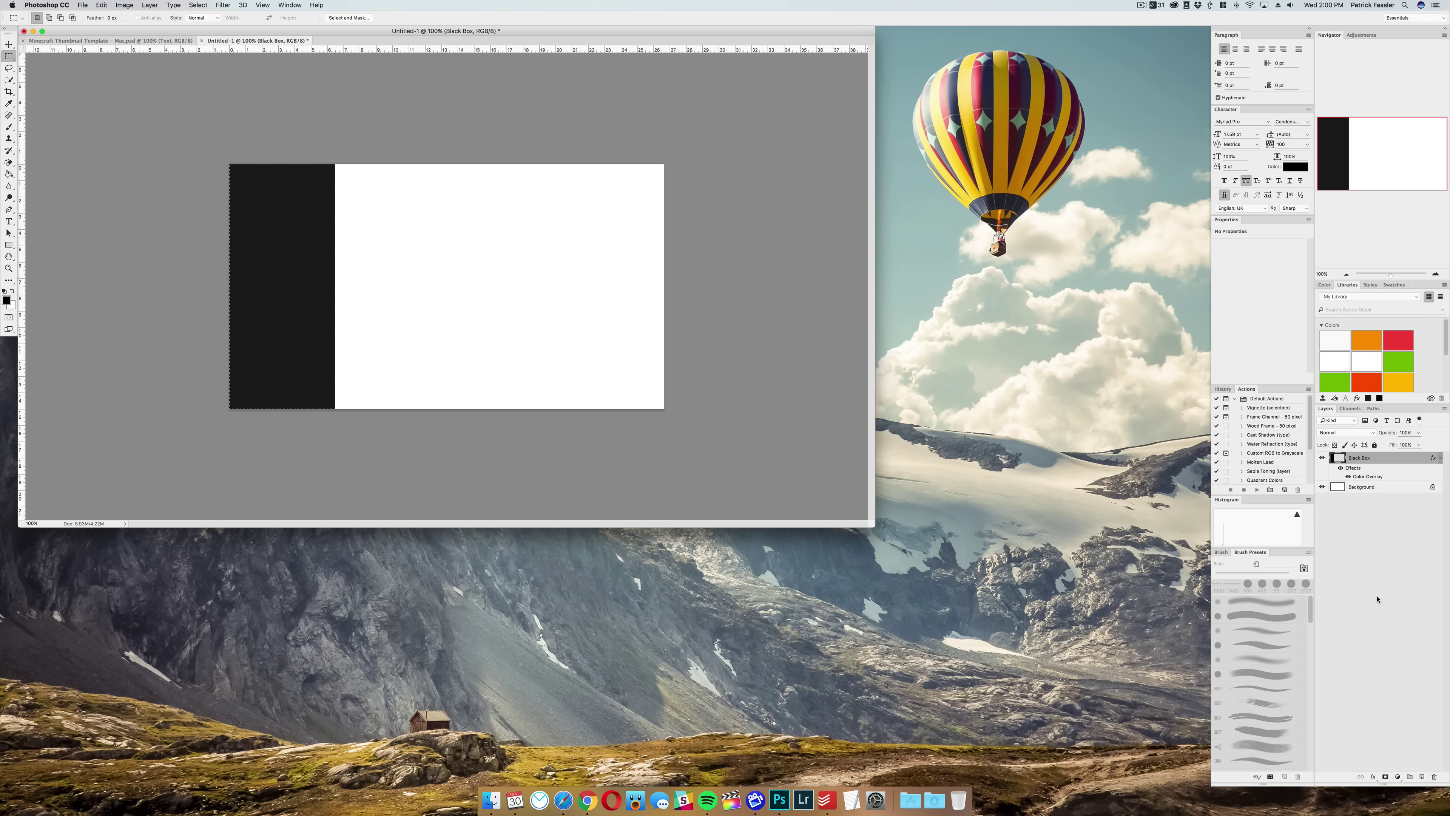
Step: Duplicate the Black Box layer, name the copy Shadow, and place it beneath Black Box in the layer order
{"action": "key", "text": "super+j"}
{"action": "double_click", "coordinate": [1357, 458]}
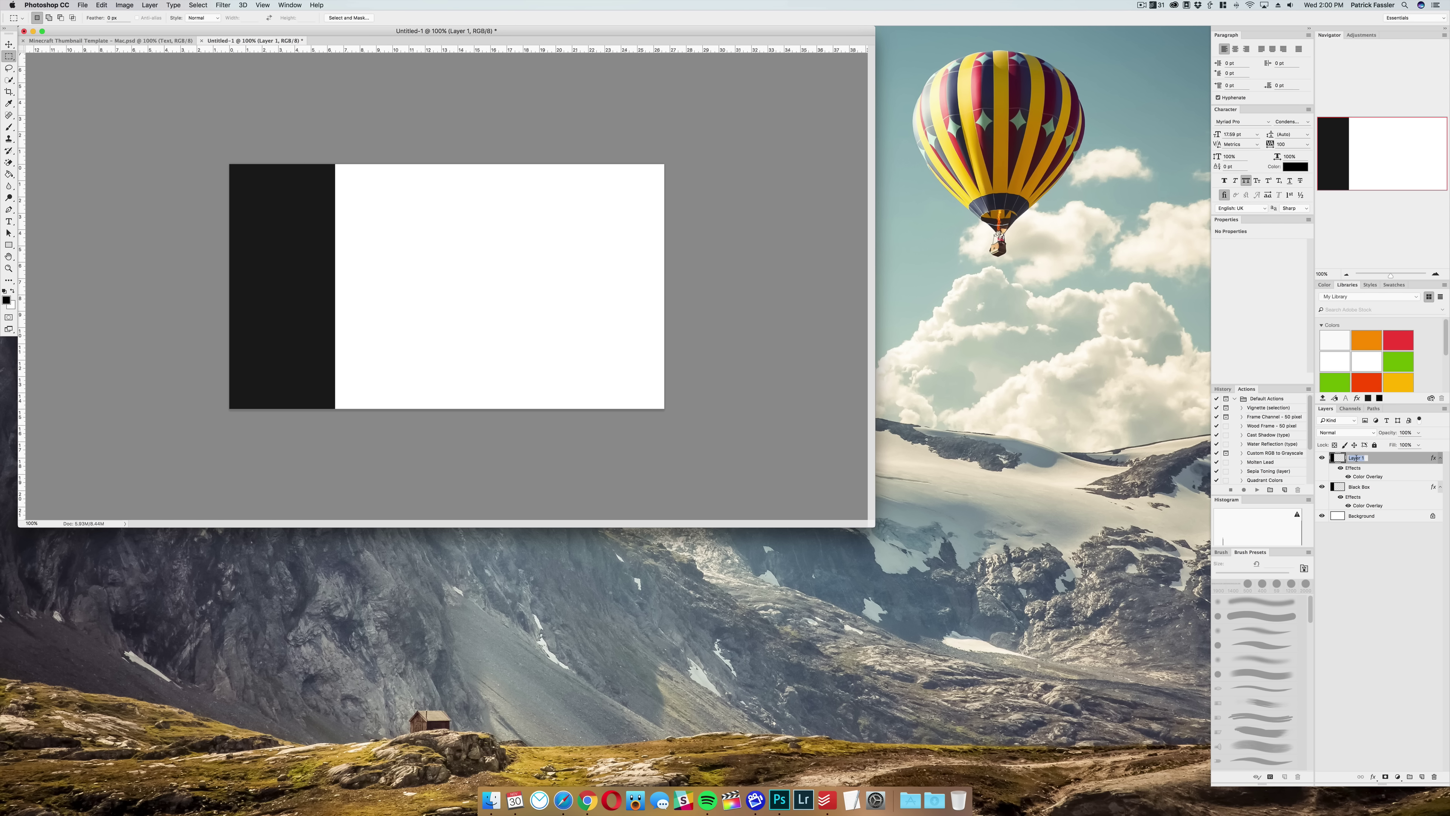
{"action": "type", "text": "Shadow"}
{"action": "key", "text": "Return"}
{"action": "left_click_drag", "start_coordinate": [1371, 460], "coordinate": [1364, 509]}
{"action": "left_click", "coordinate": [1364, 509]}
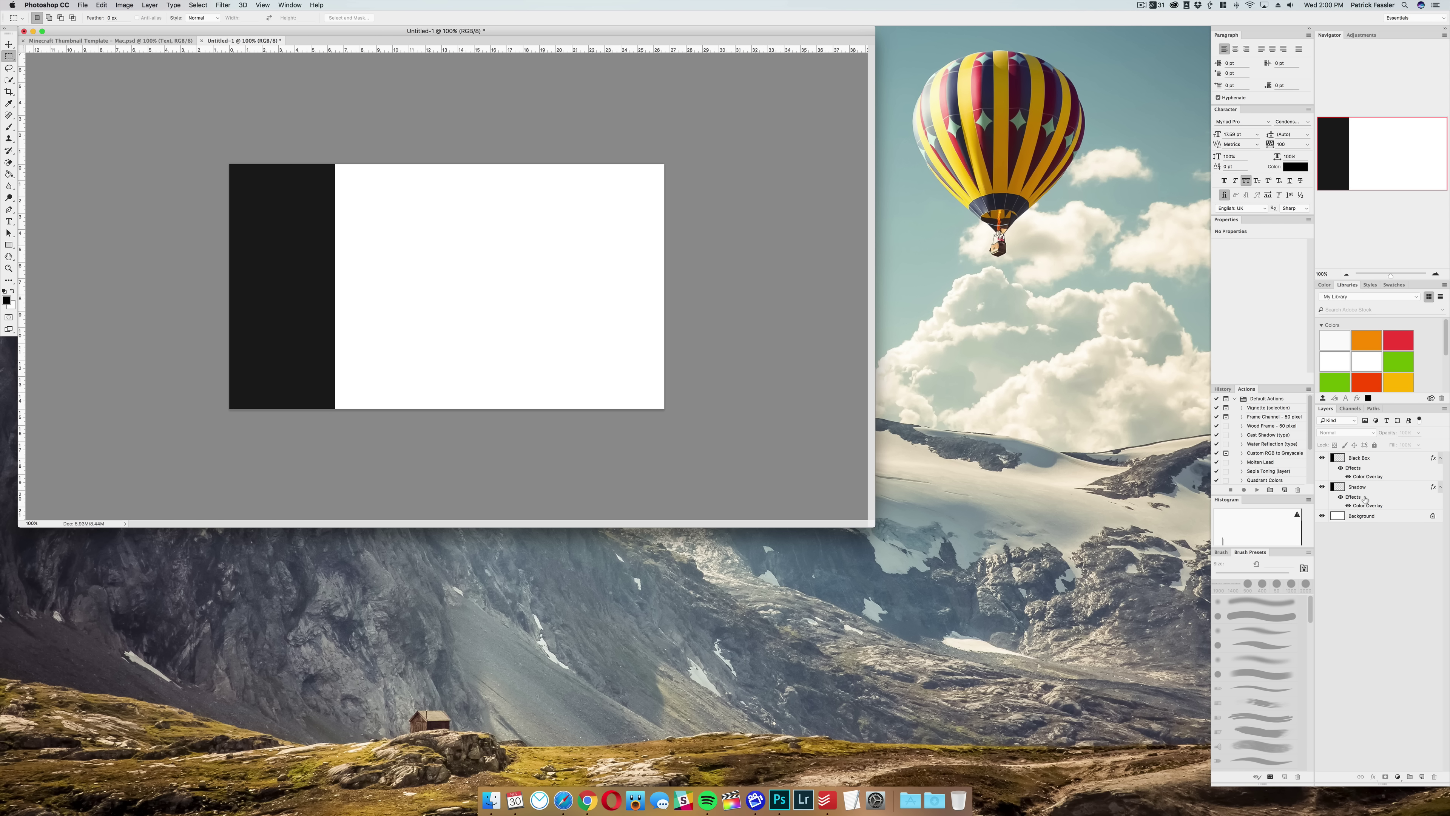
Step: Nudge the Shadow layer to the right until it extends slightly past the black box's right edge
{"action": "left_click", "coordinate": [1388, 484]}
{"action": "key", "text": "v"}
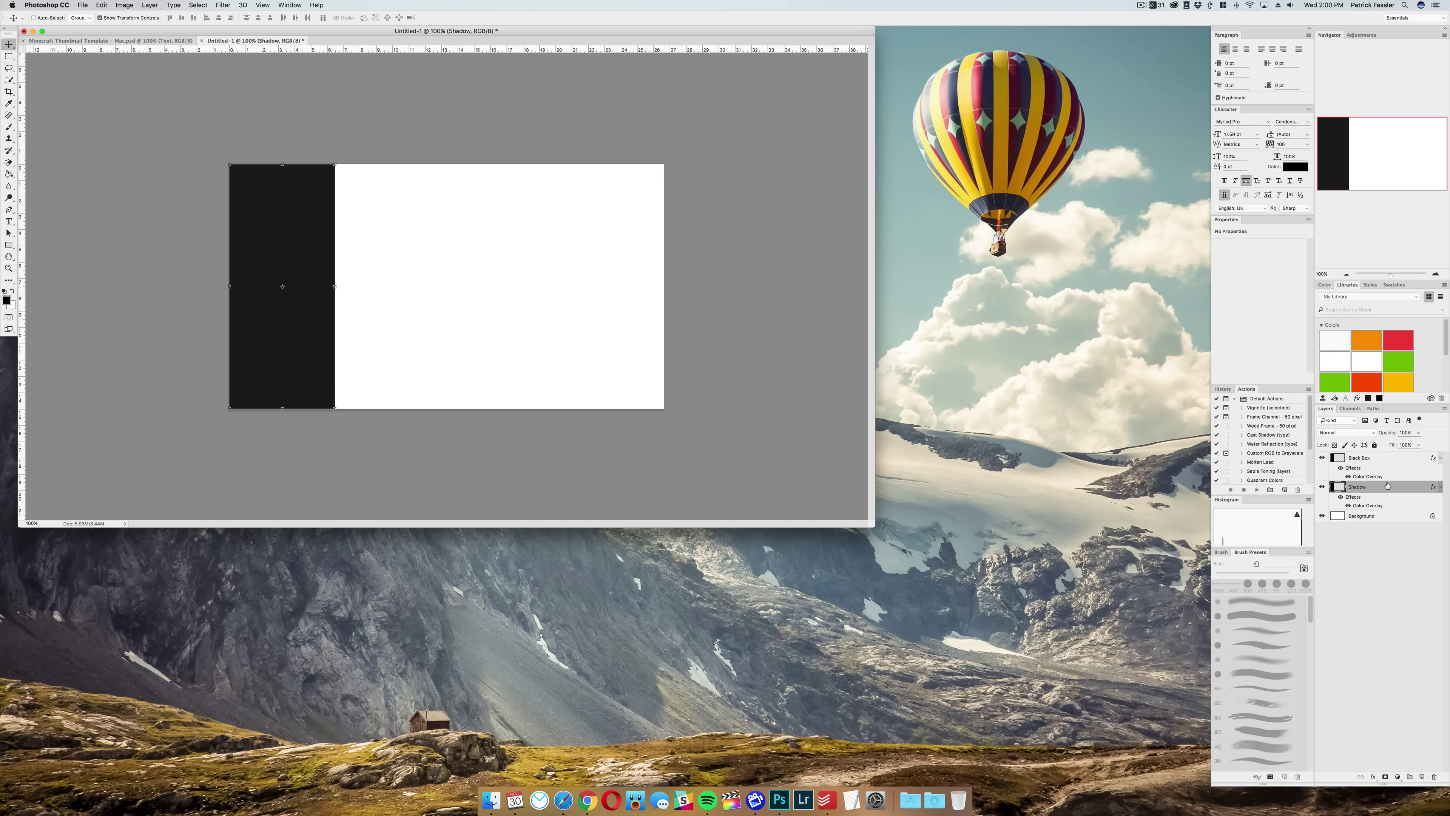
{"action": "key", "text": "Right"}
{"action": "key", "text": "Right"}
{"action": "key", "text": "Right"}
{"action": "key", "text": "Right"}
{"action": "key", "text": "Right"}
{"action": "key", "text": "Right"}
{"action": "key", "text": "Right"}
{"action": "key", "text": "Right"}
{"action": "key", "text": "Right"}
{"action": "key", "text": "Right"}
{"action": "key", "text": "Right"}
{"action": "key", "text": "Right"}
{"action": "key", "text": "Right"}
{"action": "key", "text": "Right"}
{"action": "key", "text": "Right"}
{"action": "key", "text": "Right"}
{"action": "key", "text": "Right"}
{"action": "key", "text": "Right"}
{"action": "key", "text": "Right"}
{"action": "key", "text": "Right"}
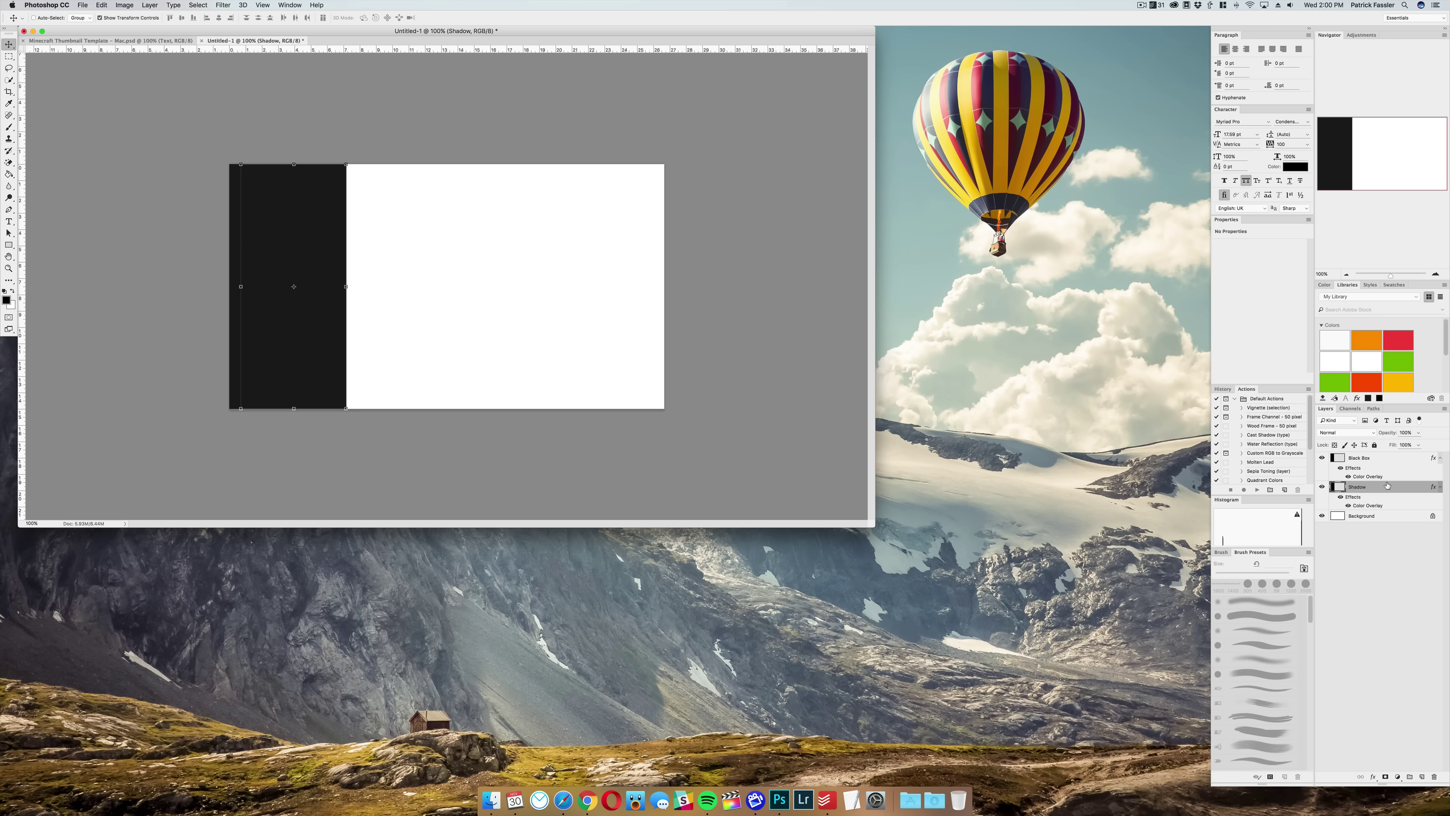
{"action": "key", "text": "Left"}
{"action": "key", "text": "Left"}
{"action": "key", "text": "Left"}
{"action": "key", "text": "Left"}
{"action": "key", "text": "Left"}
{"action": "key", "text": "Left"}
{"action": "key", "text": "Left"}
{"action": "key", "text": "Left"}
{"action": "key", "text": "Left"}
{"action": "key", "text": "Left"}
{"action": "key", "text": "Left"}
{"action": "key", "text": "Left"}
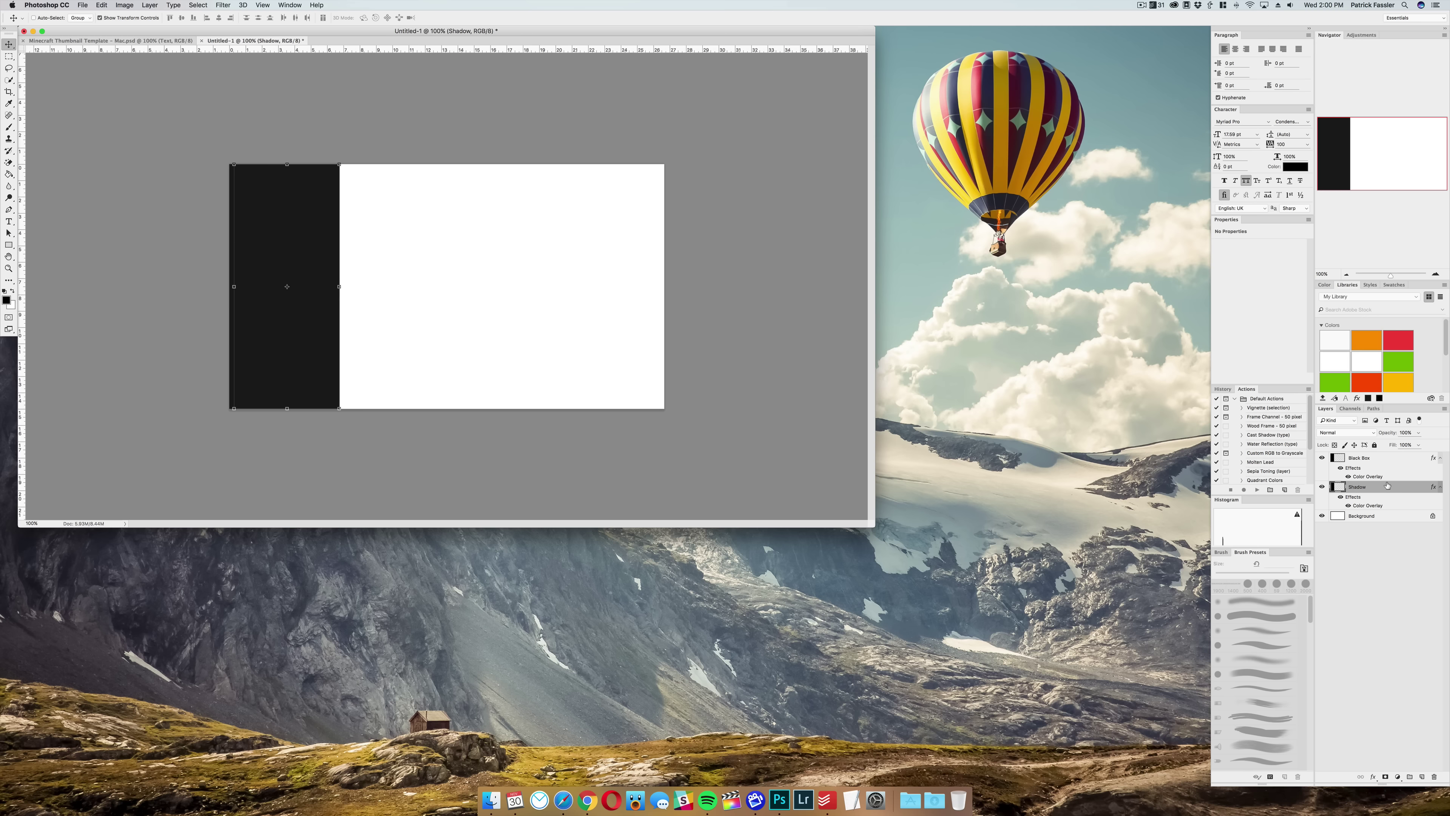
{"action": "left_click", "coordinate": [1376, 583]}
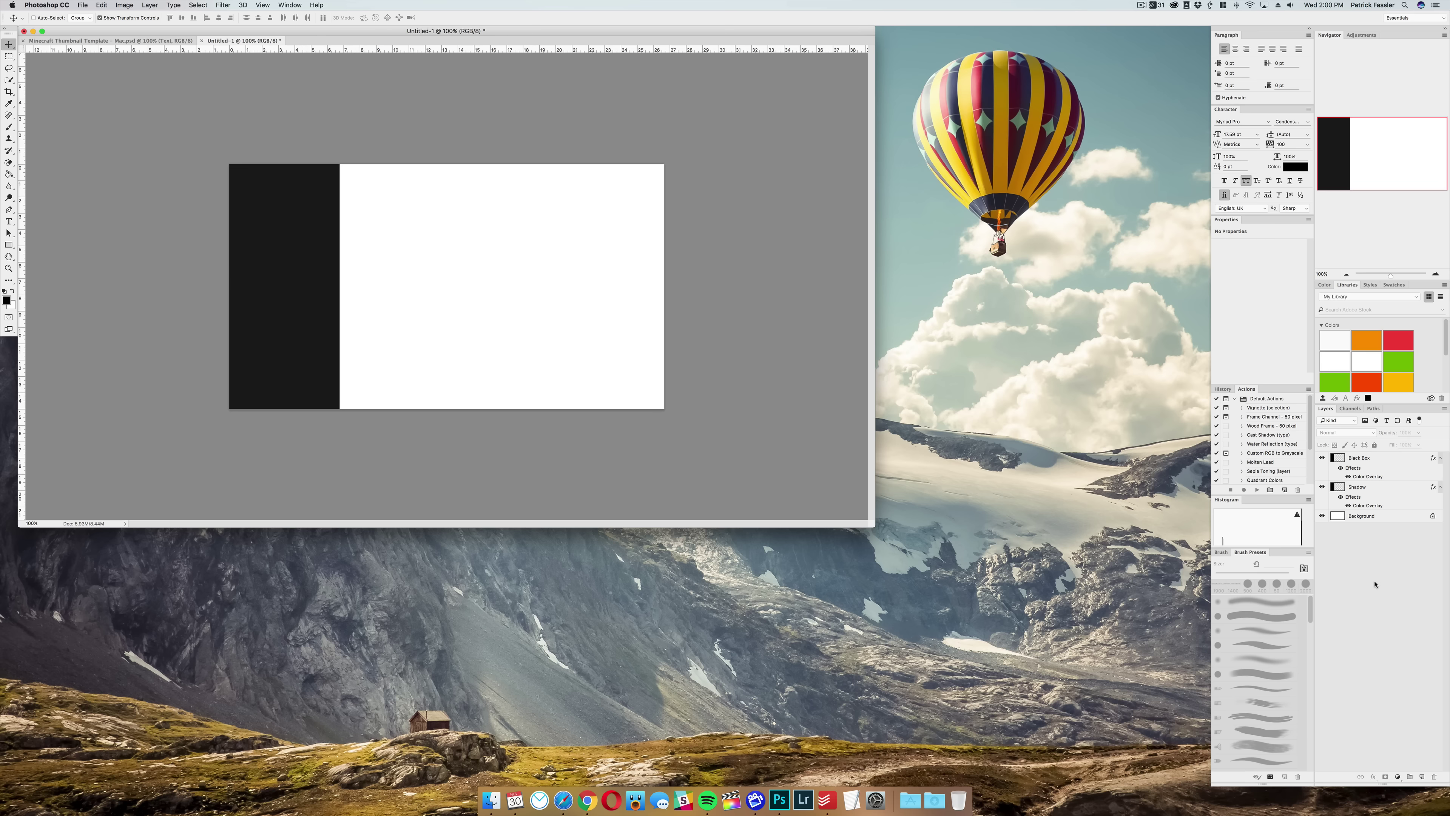
Step: Replace the Shadow layer's Color Overlay with a blue radial Gradient Overlay at 100% opacity and 150% scale
{"action": "left_click", "coordinate": [1382, 491]}
{"action": "double_click", "coordinate": [1368, 505]}
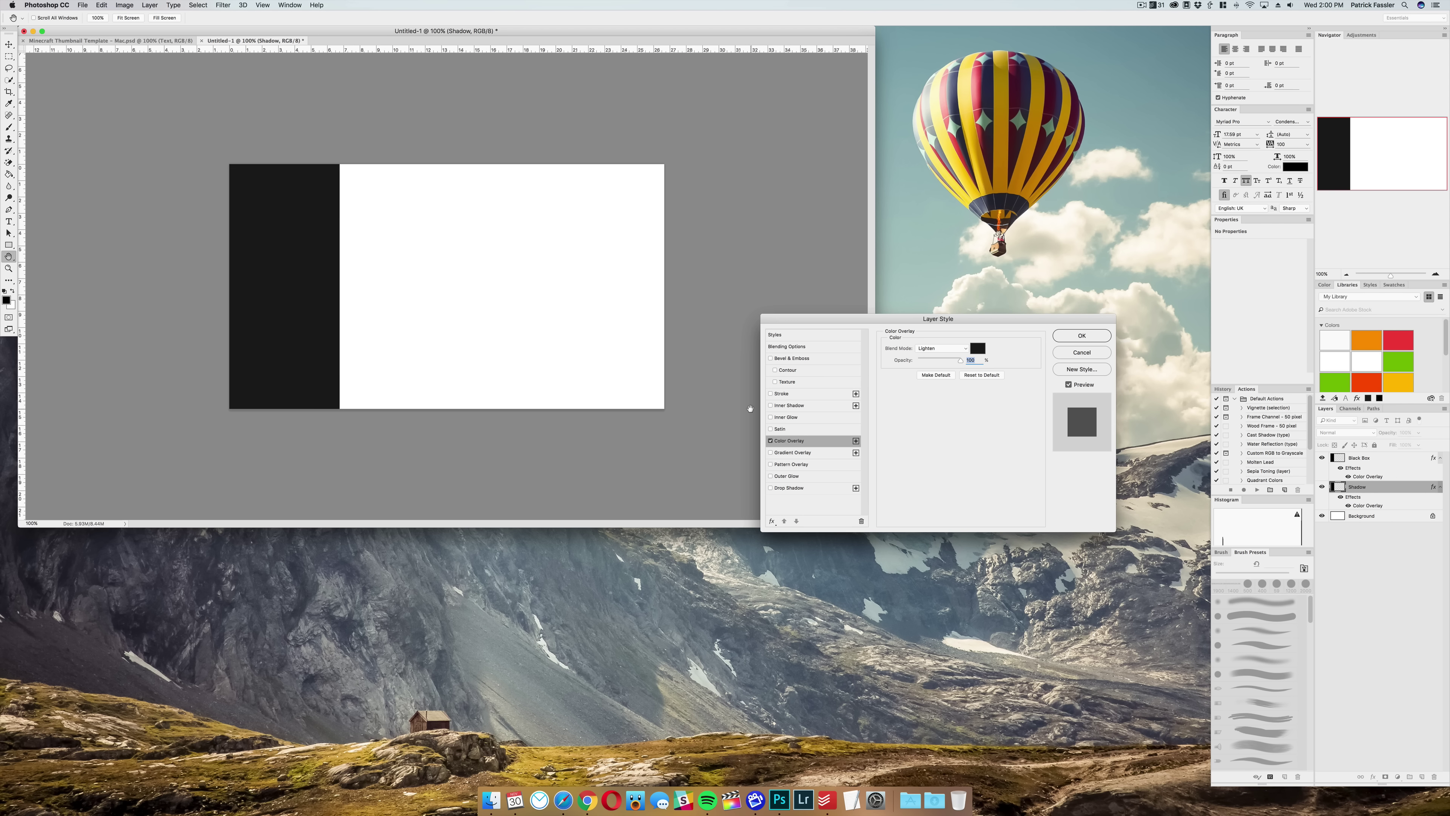
{"action": "left_click", "coordinate": [770, 440]}
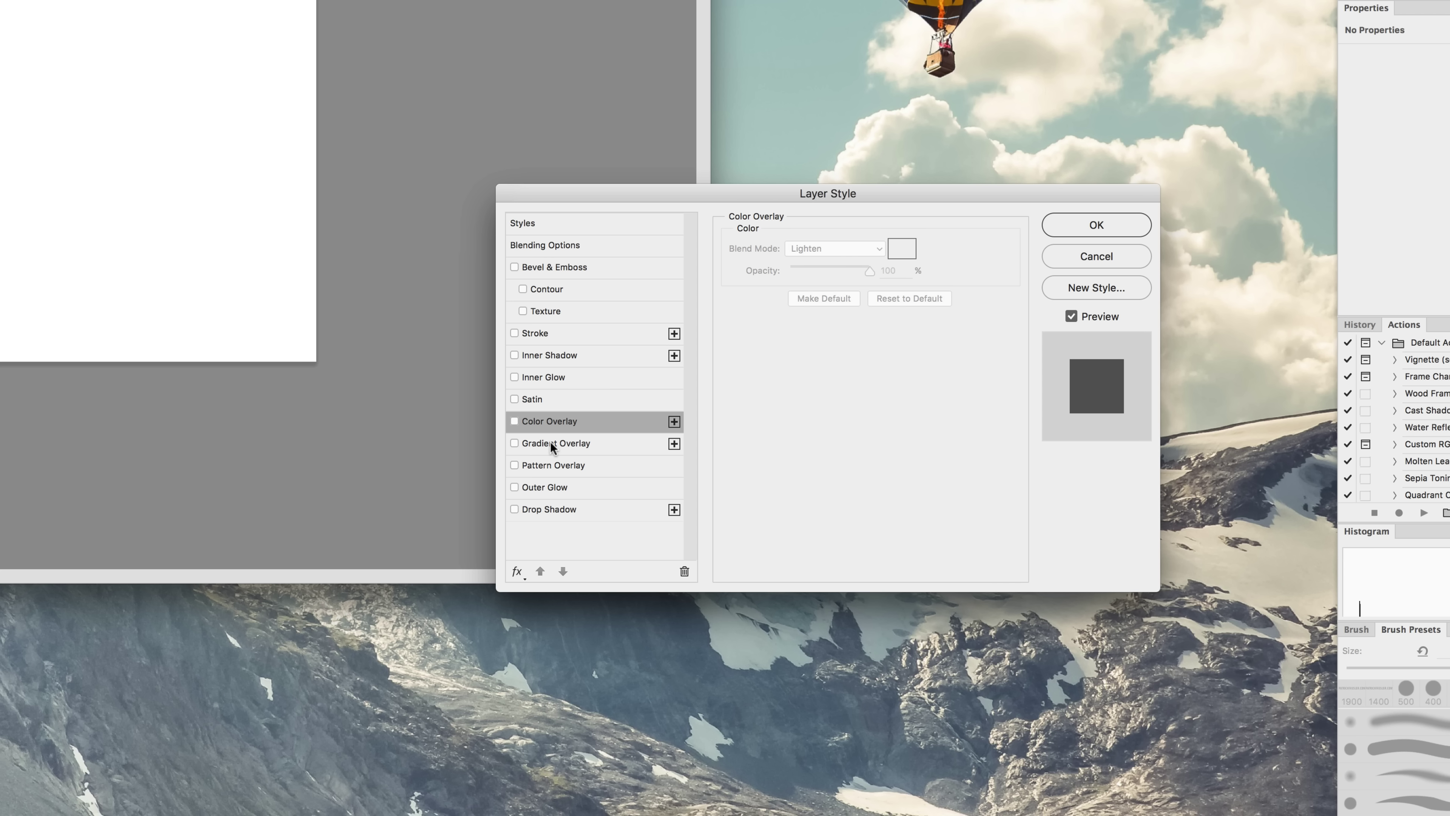
{"action": "left_click", "coordinate": [550, 443]}
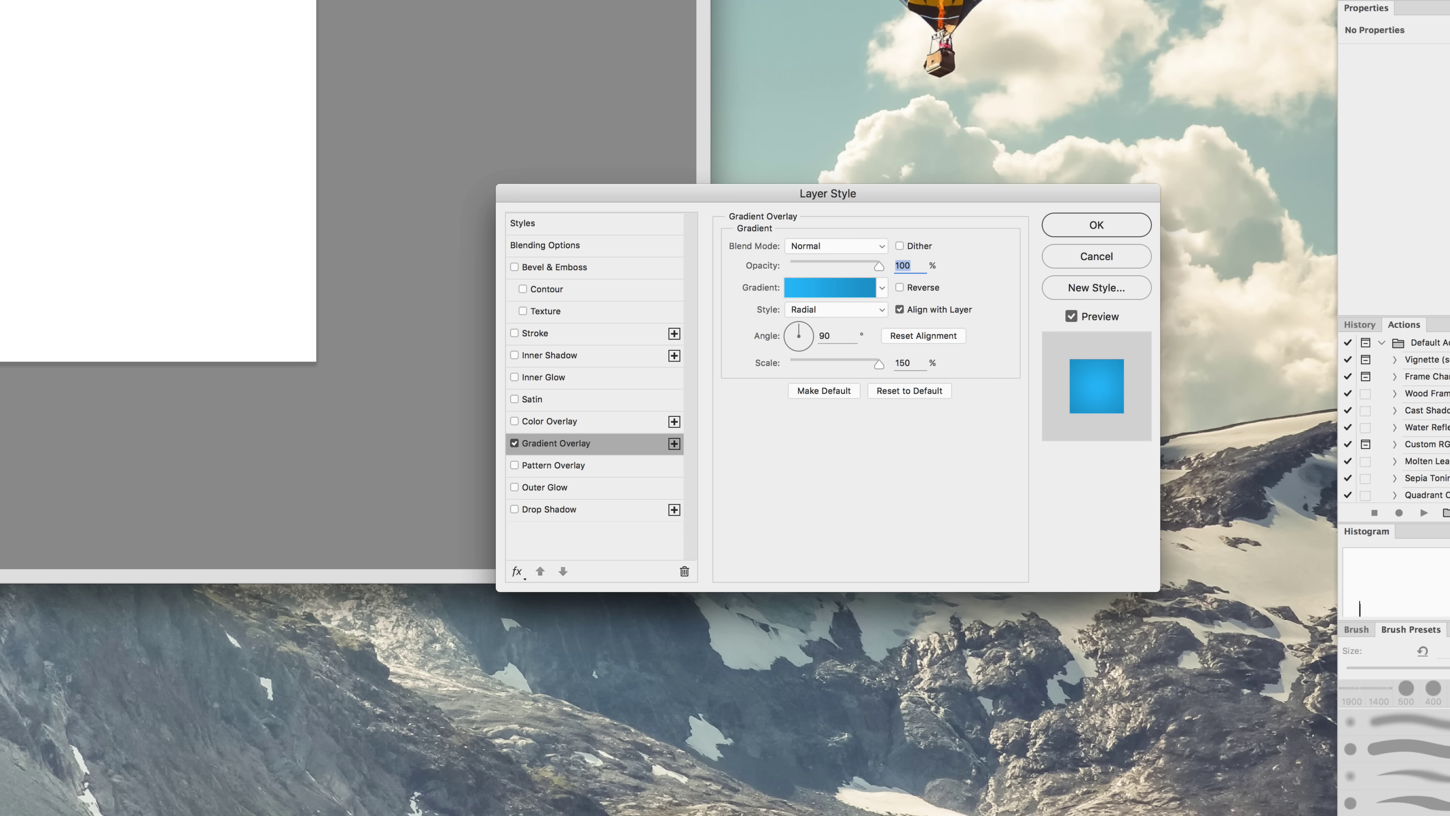
{"action": "left_click", "coordinate": [882, 289]}
{"action": "left_click", "coordinate": [882, 289]}
{"action": "left_click", "coordinate": [1096, 229]}
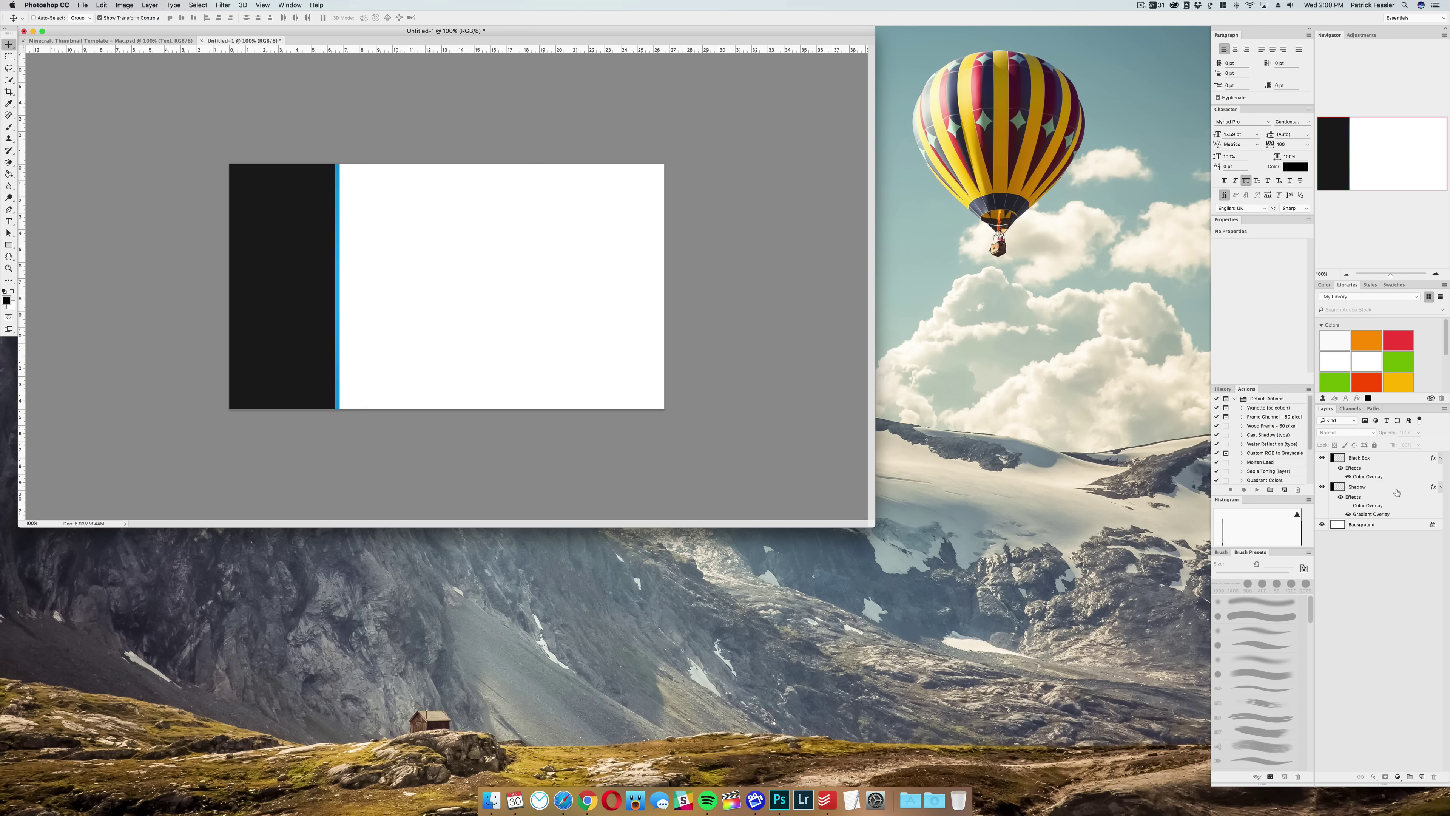
Step: Nudge the Shadow layer back to the left so only a thin blue strip extends beyond the black box
{"action": "left_click", "coordinate": [1395, 492]}
{"action": "key", "text": "Left"}
{"action": "key", "text": "Left"}
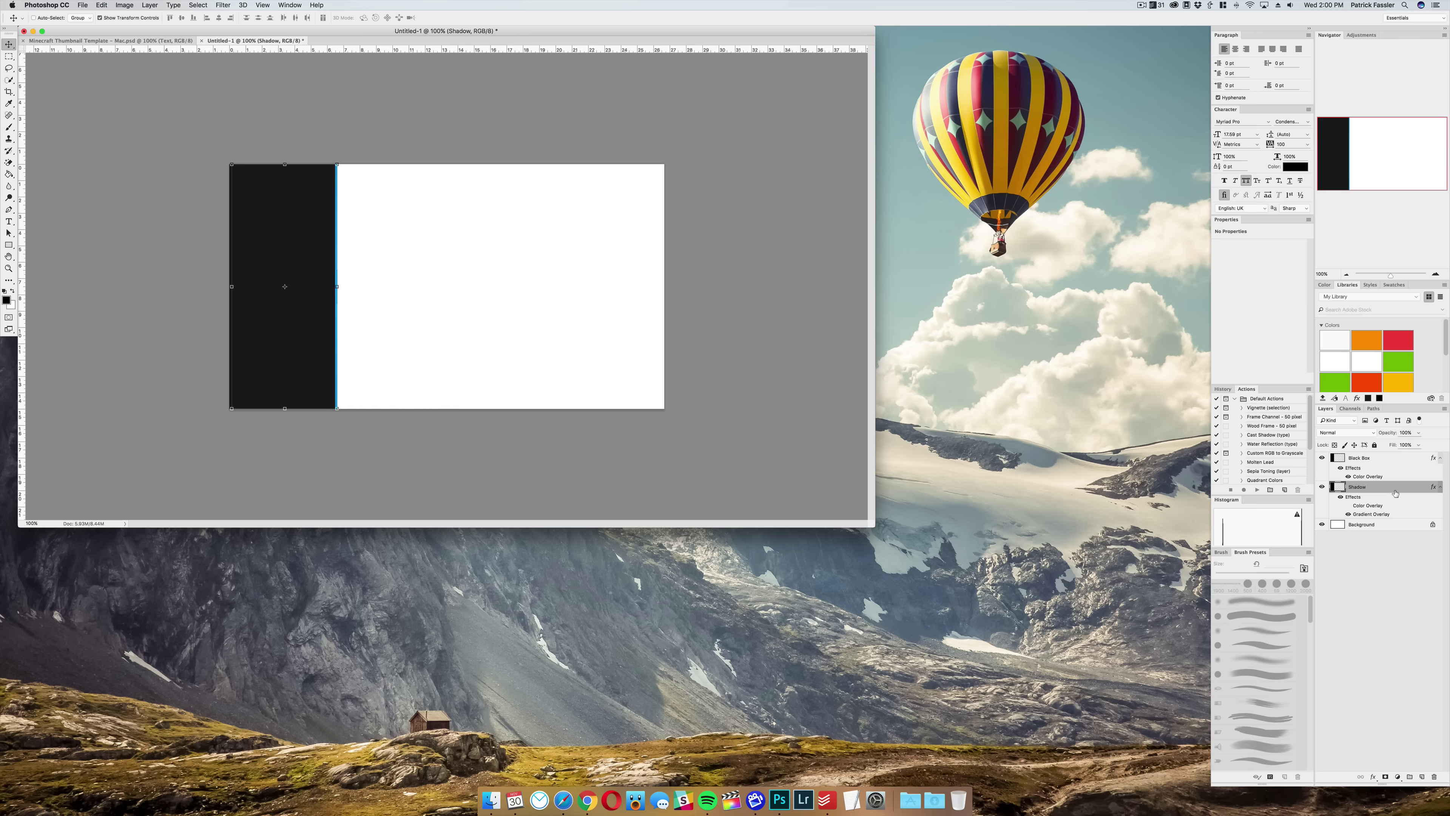
{"action": "left_click", "coordinate": [1389, 603]}
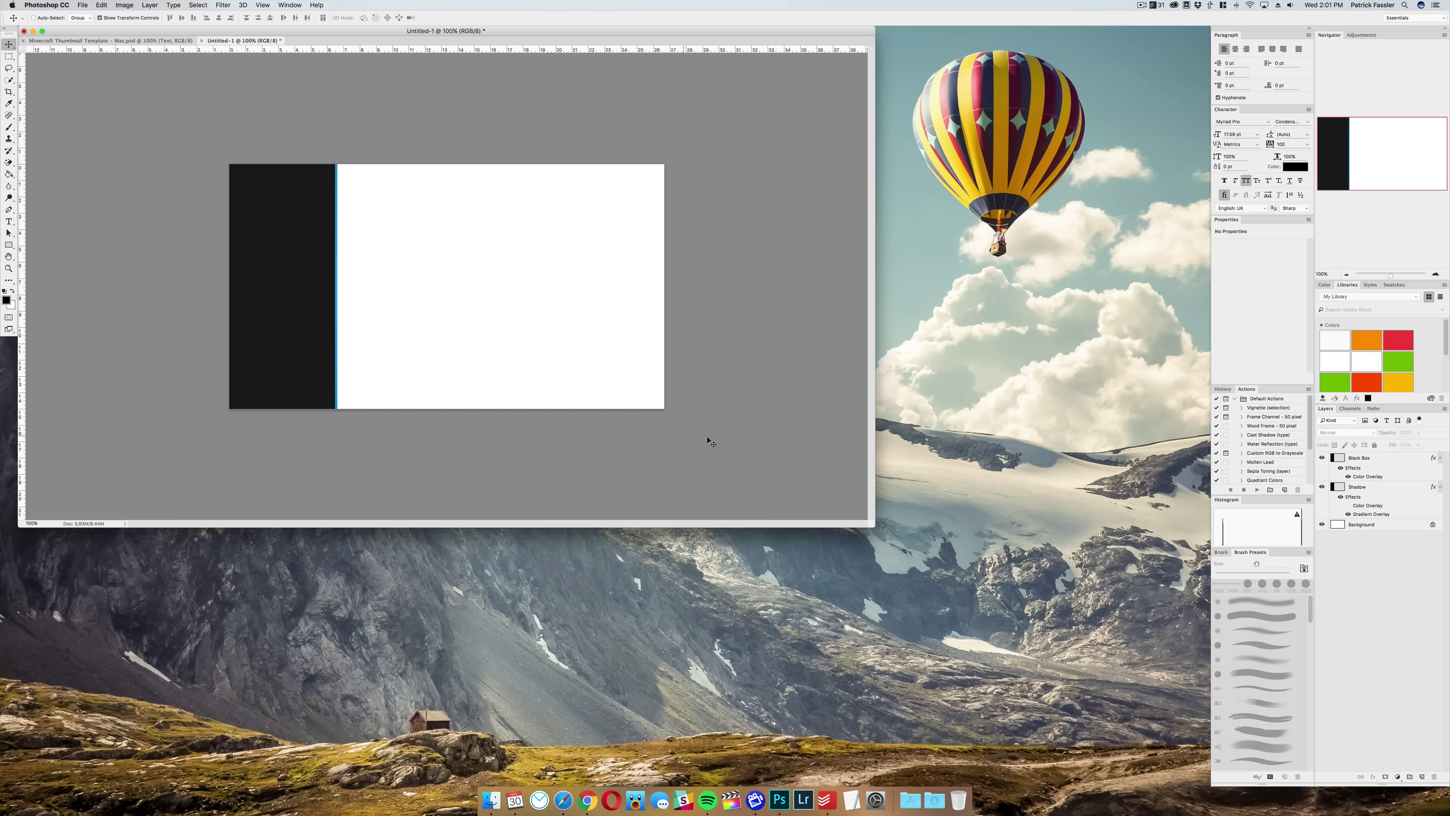
Step: Switch to Safari and open unsplash.com in a new tab
{"action": "left_click", "coordinate": [564, 800]}
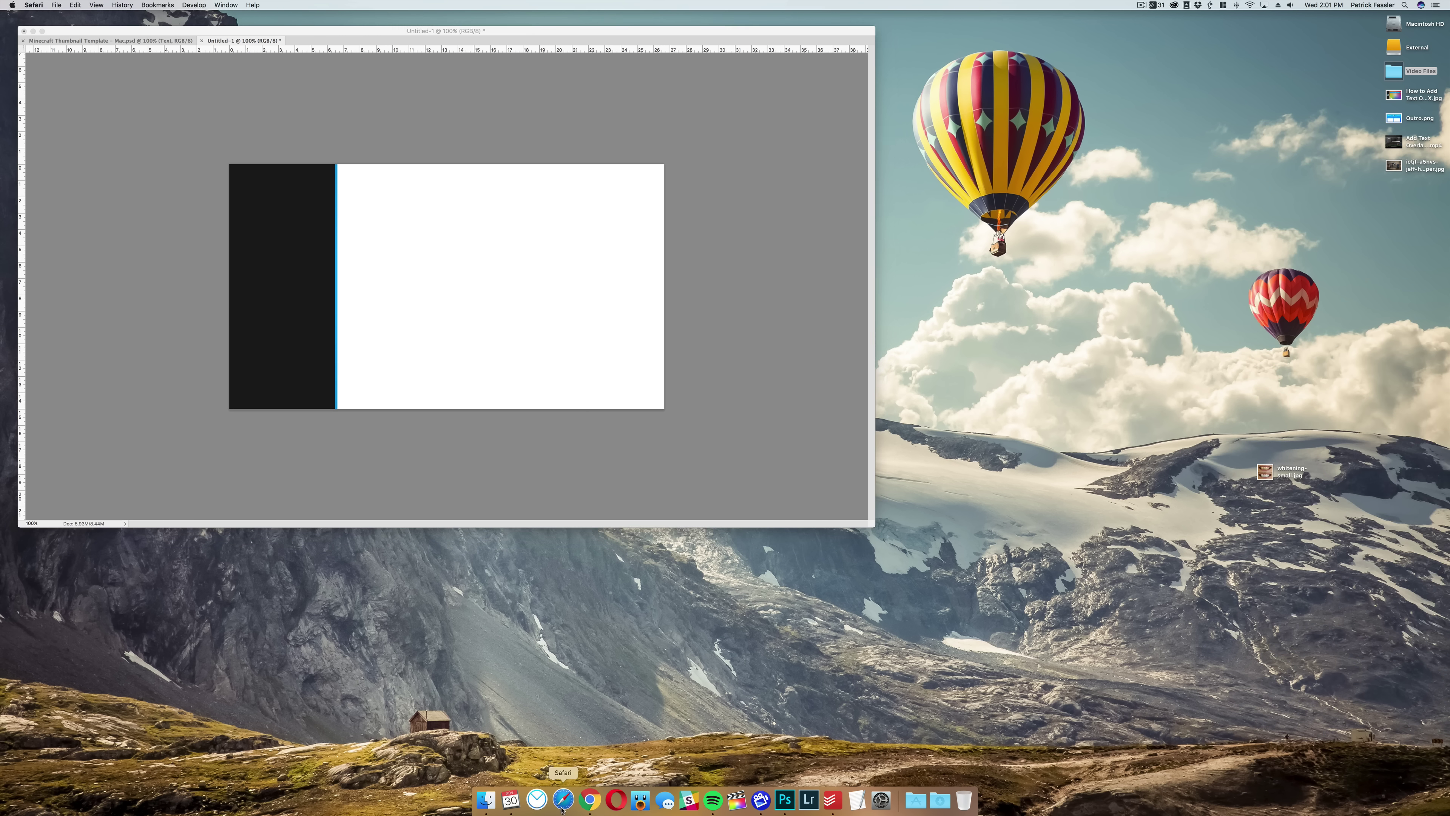
{"action": "key", "text": "super+t"}
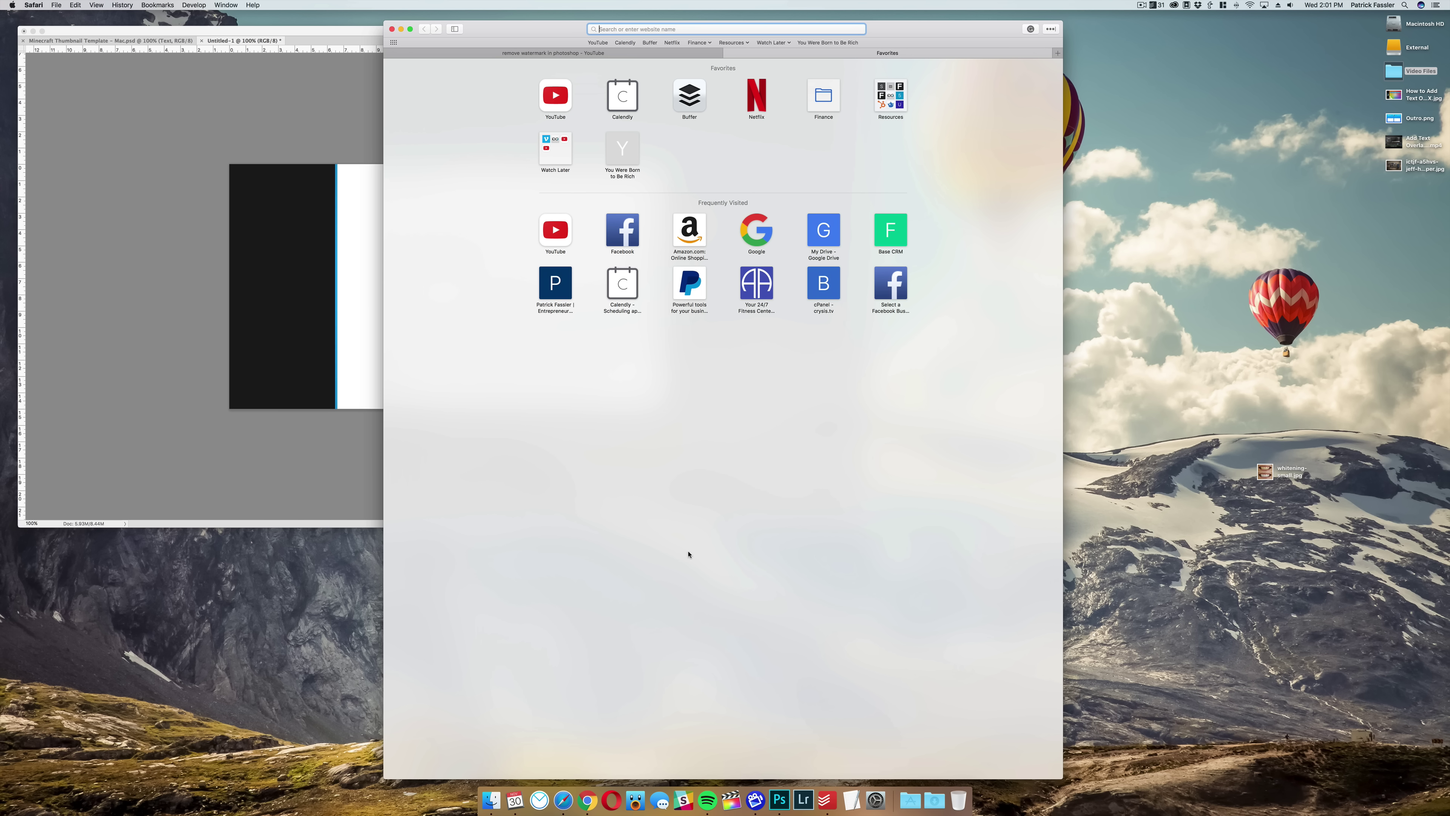
{"action": "type", "text": "unsplash.com"}
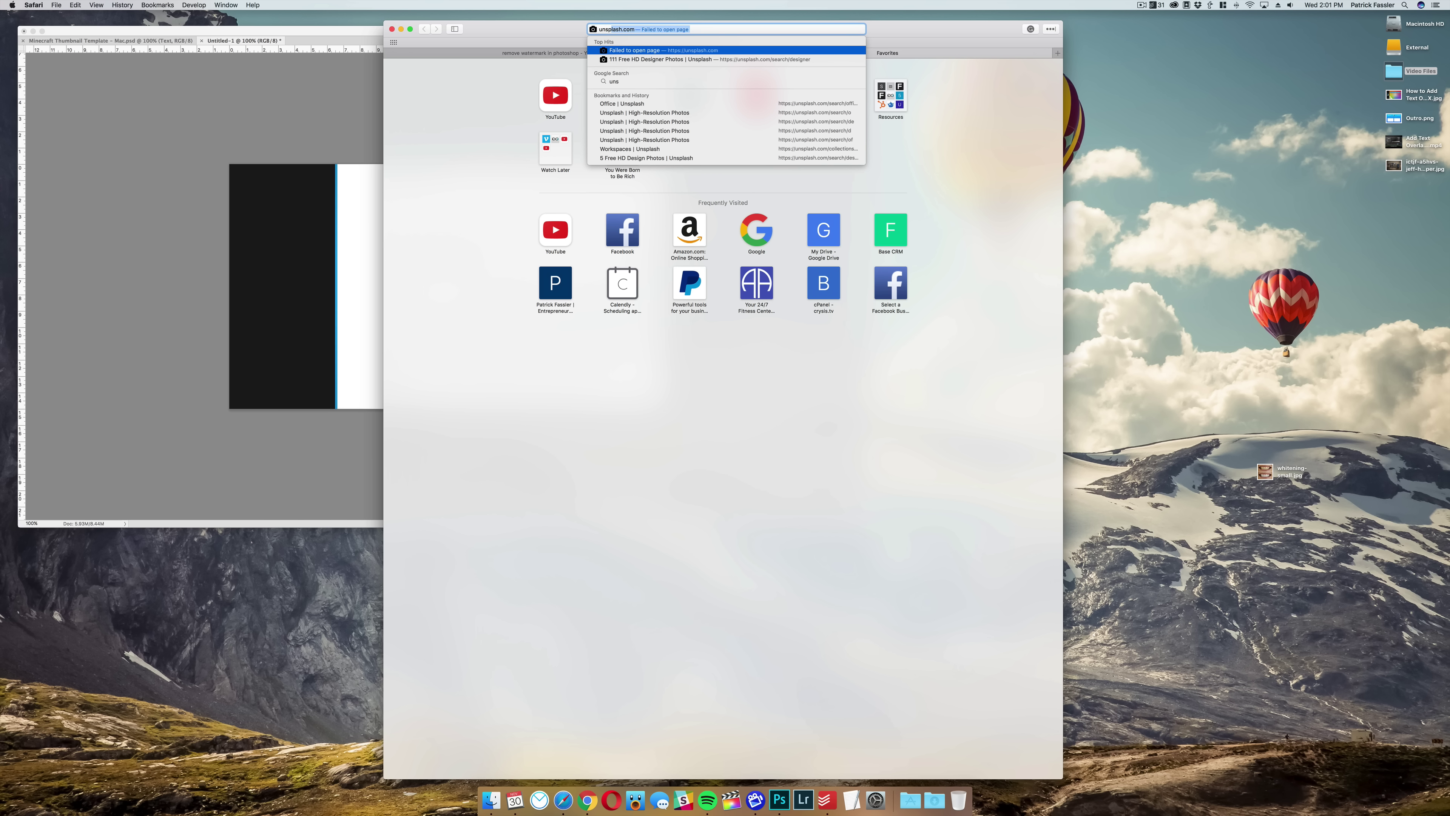
{"action": "key", "text": "Return"}
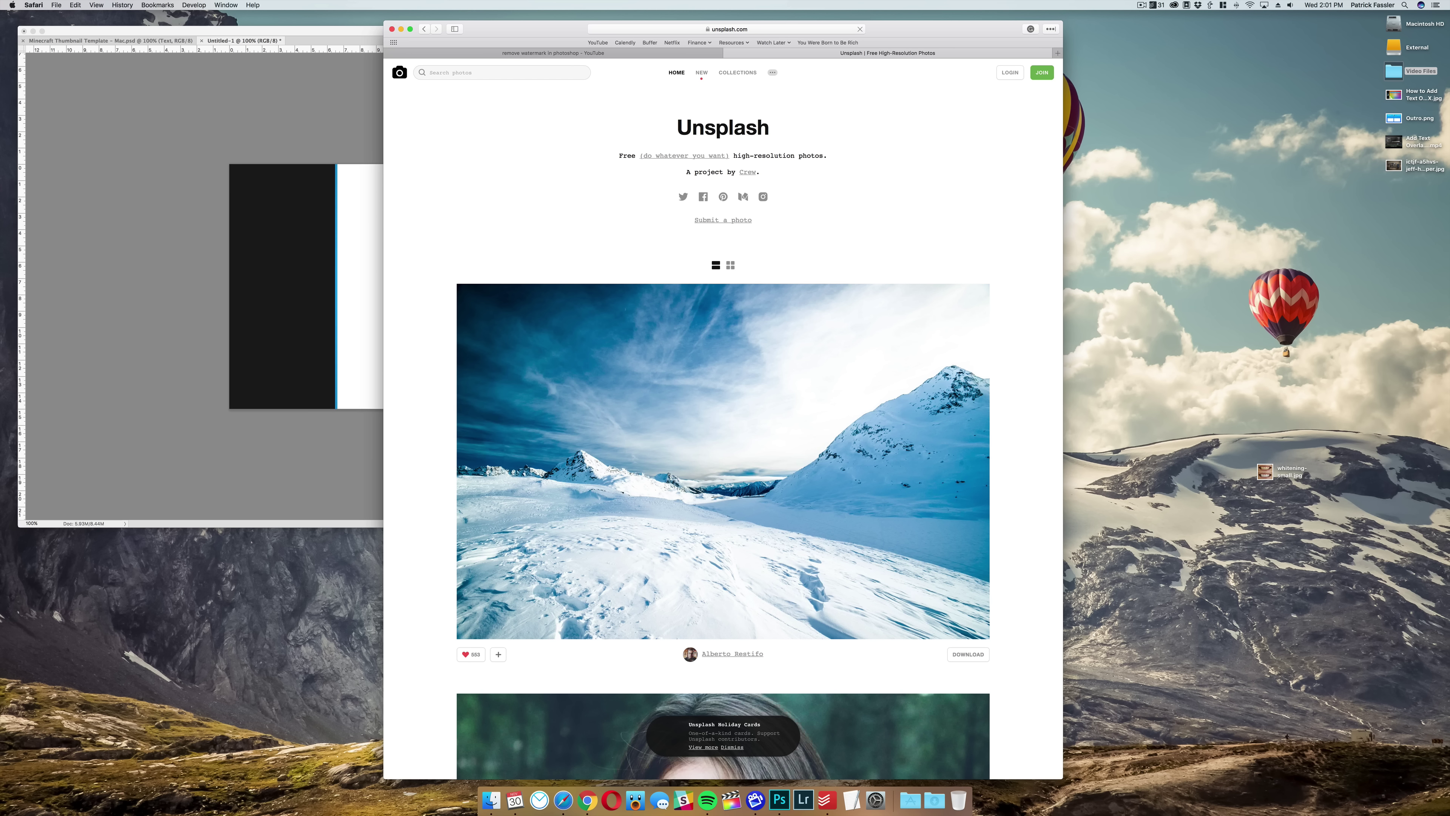
Step: Search Unsplash for "office" and browse the photo results
{"action": "left_click", "coordinate": [502, 74]}
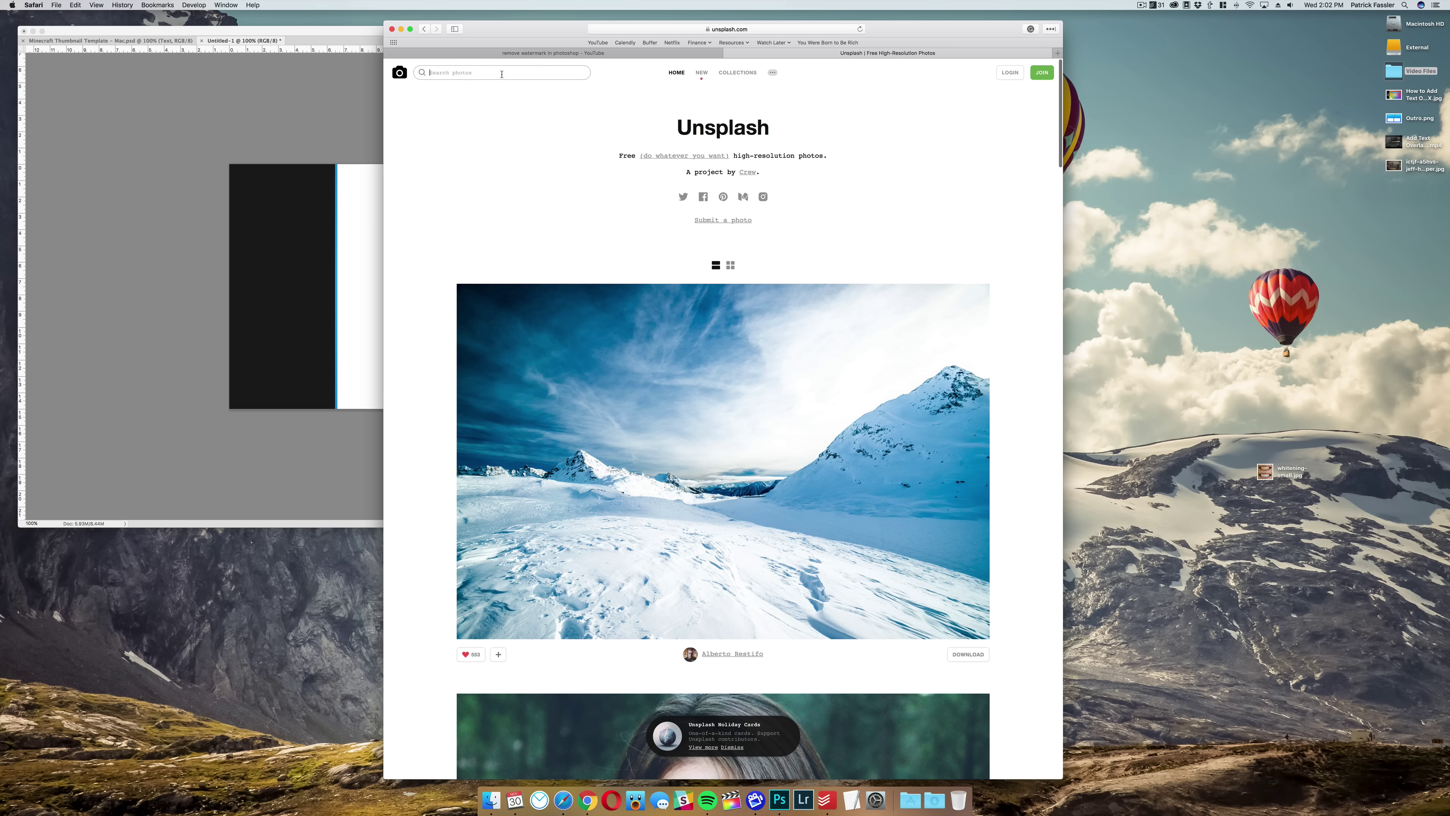
{"action": "type", "text": "office"}
{"action": "key", "text": "Return"}
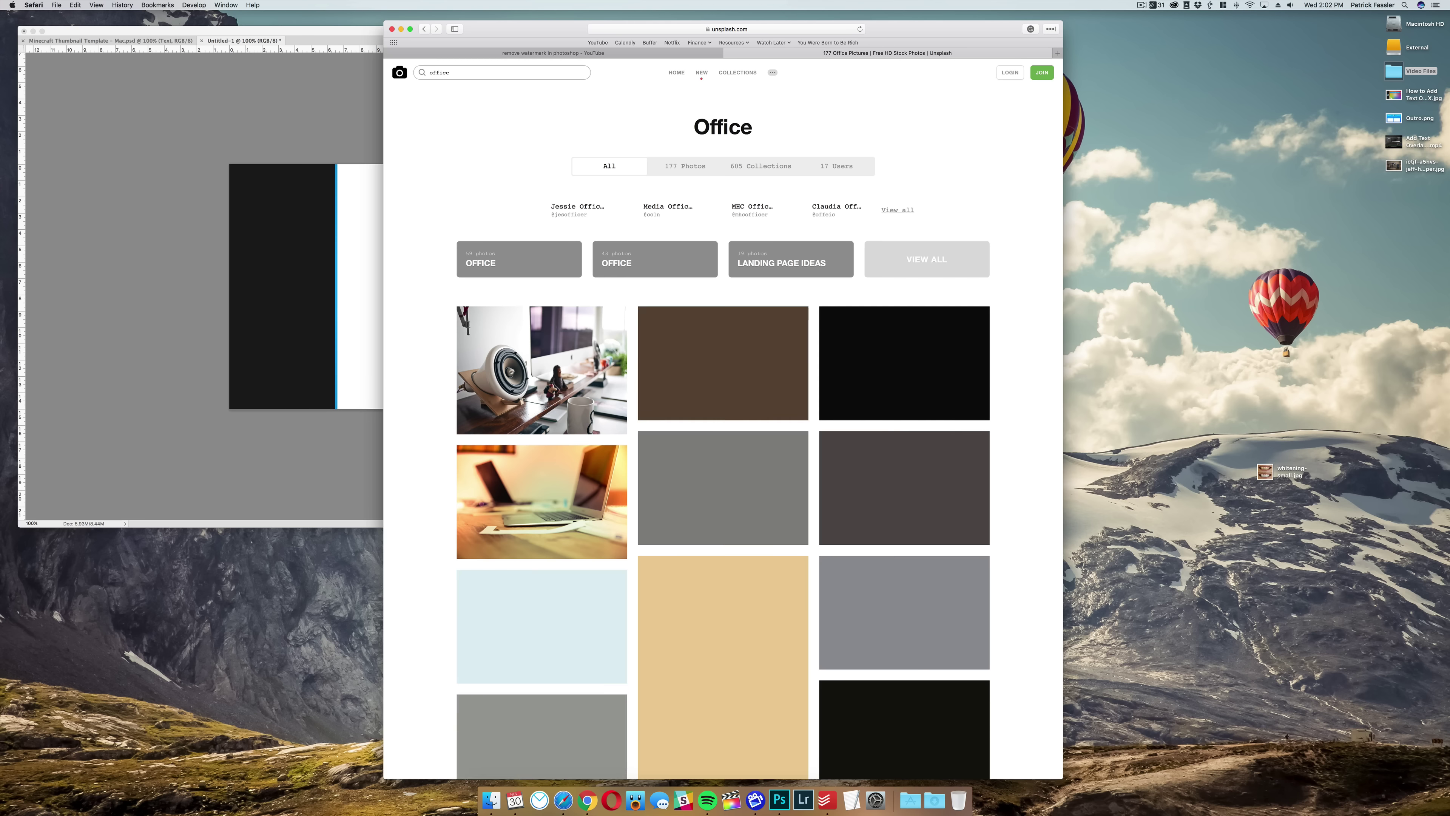
{"action": "scroll", "coordinate": [820, 346], "scroll_direction": "down", "scroll_amount": 5}
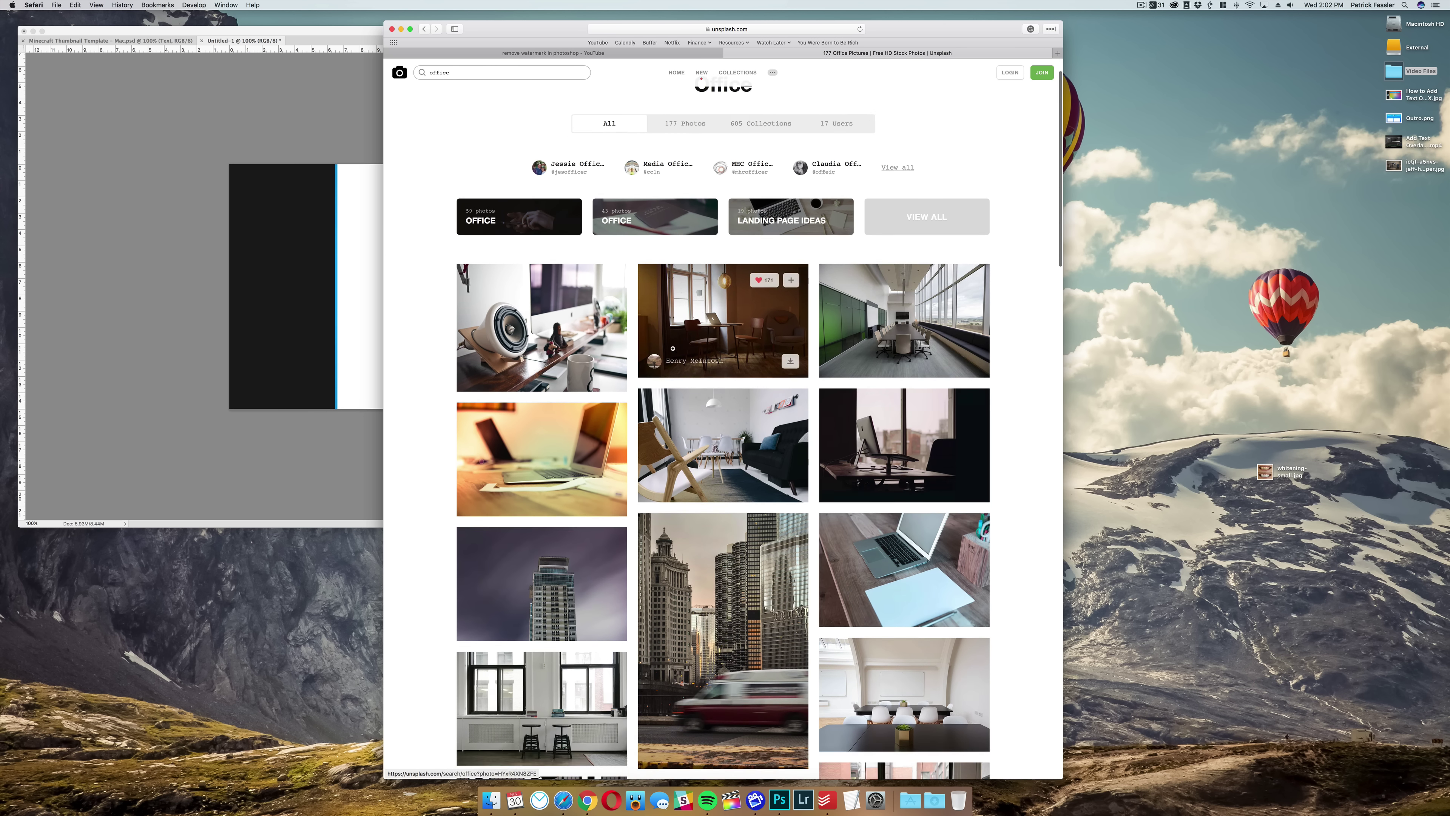
Step: Browse the Unsplash office results and download the photo of a hand writing beside an iMac on a wooden desk
{"action": "scroll", "coordinate": [820, 347], "scroll_direction": "down", "scroll_amount": 8}
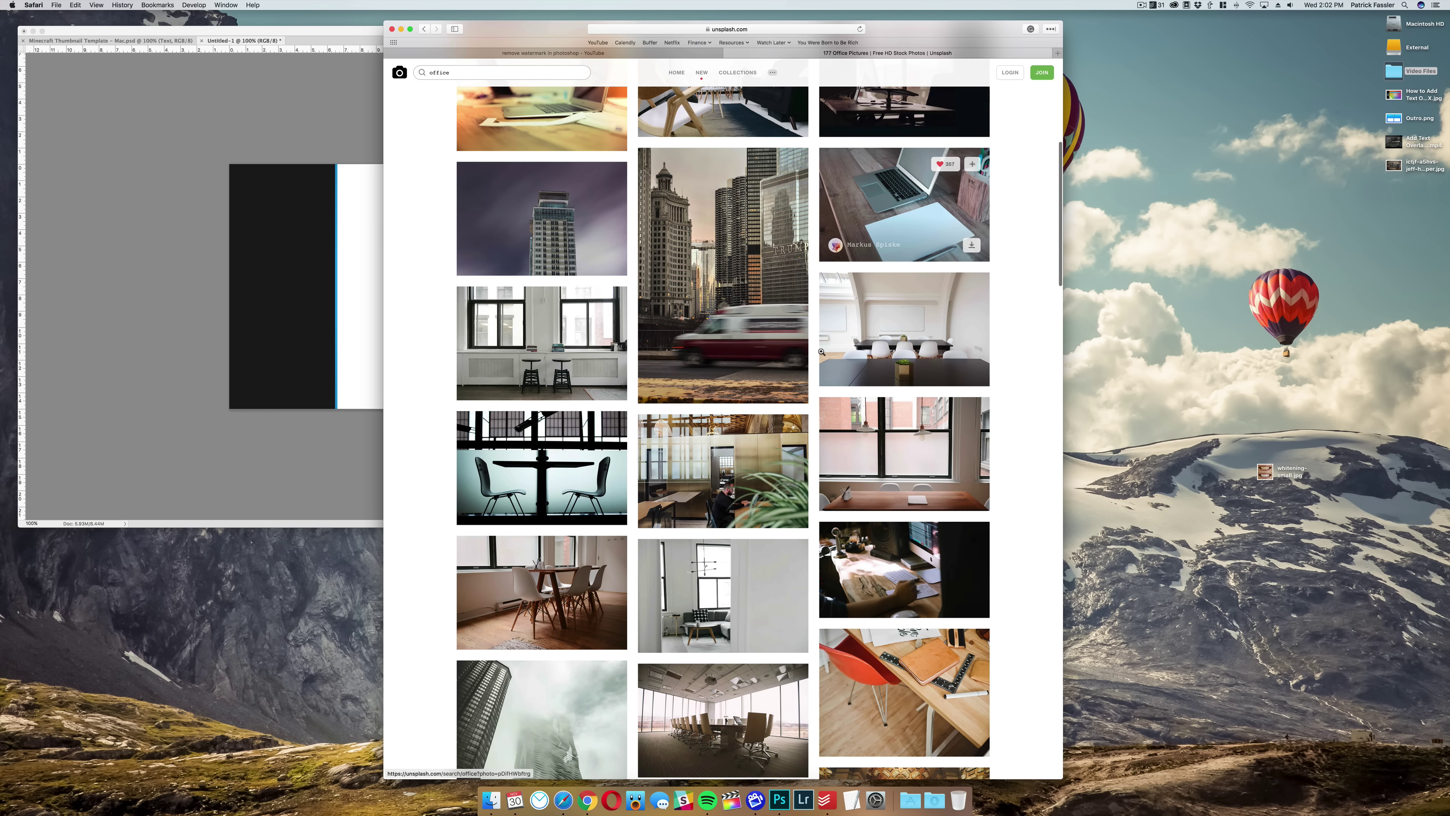
{"action": "scroll", "coordinate": [866, 419], "scroll_direction": "down", "scroll_amount": 1}
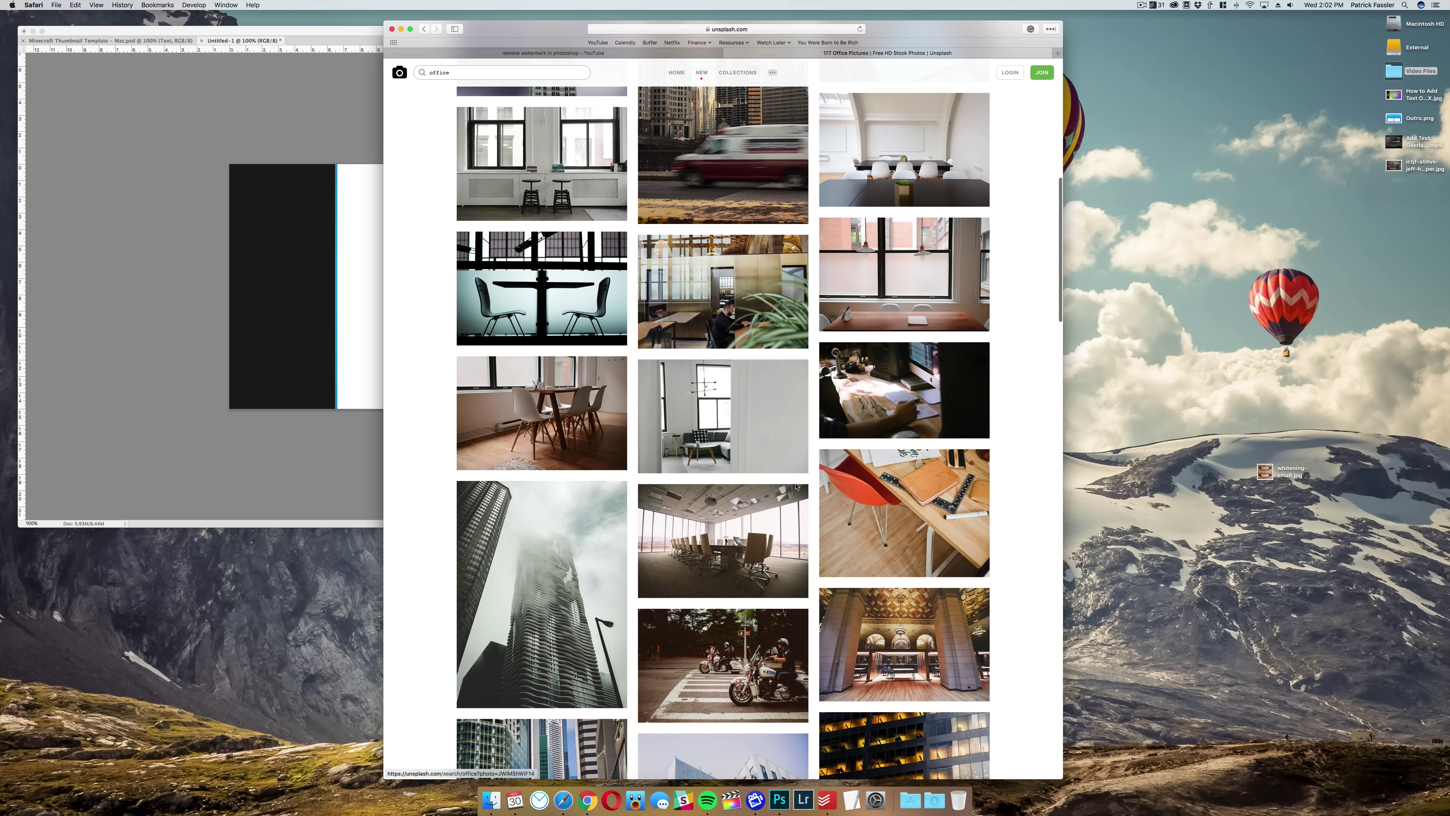
{"action": "left_click", "coordinate": [896, 394]}
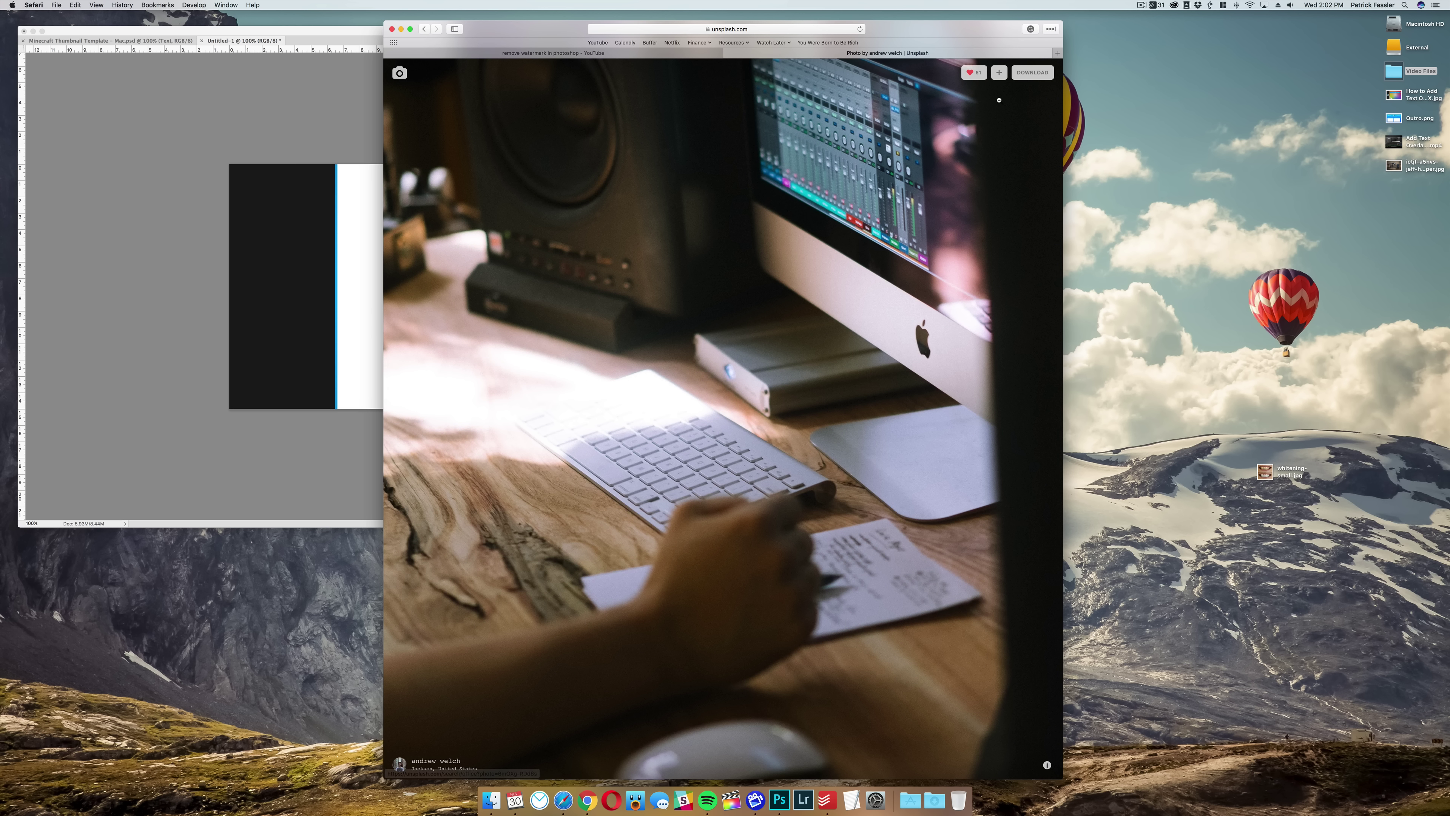
{"action": "left_click", "coordinate": [1033, 72]}
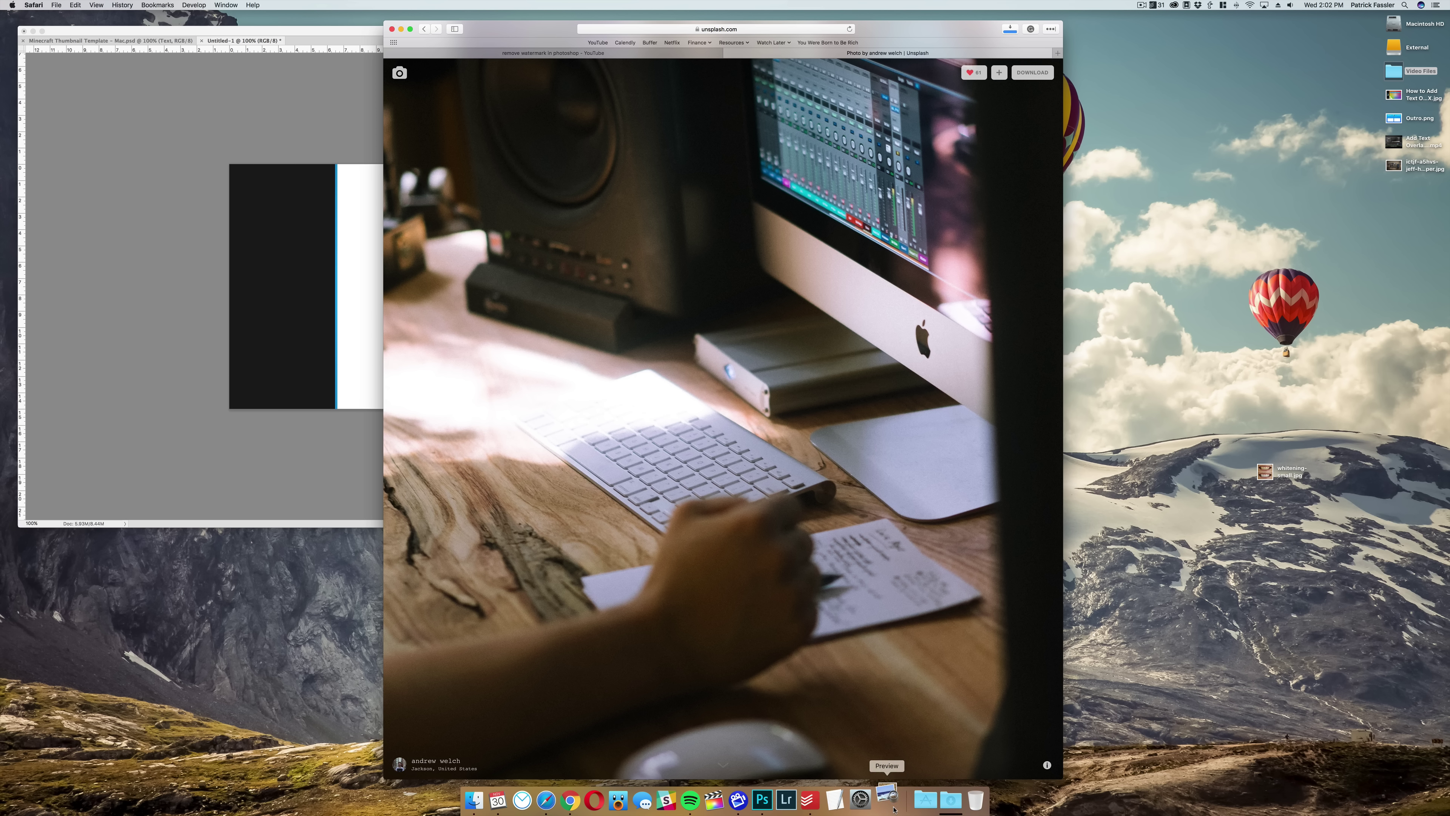
Step: Force quit Preview and close the open Safari tabs
{"action": "right_click", "coordinate": [899, 771]}
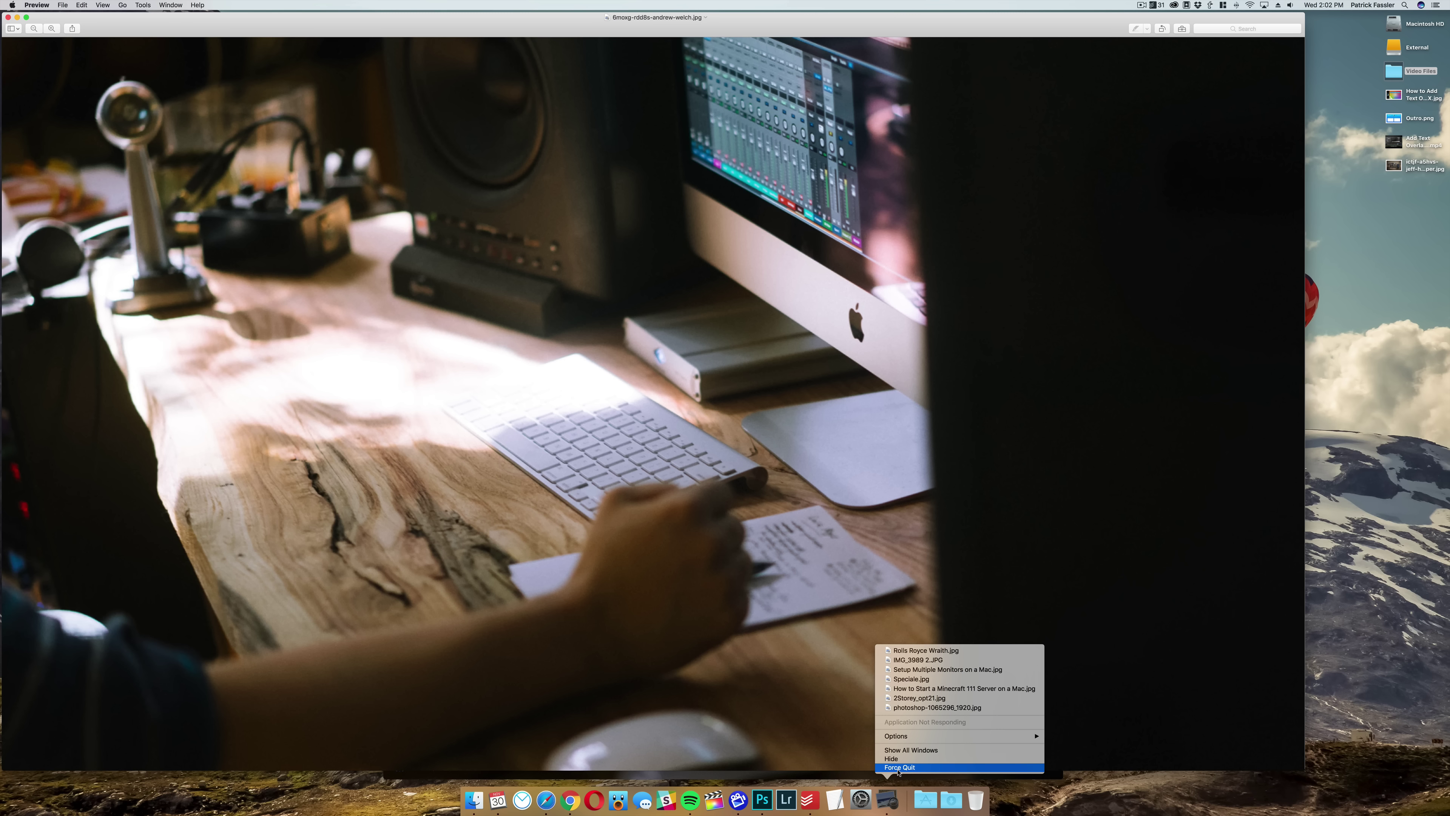
{"action": "left_click", "coordinate": [916, 683]}
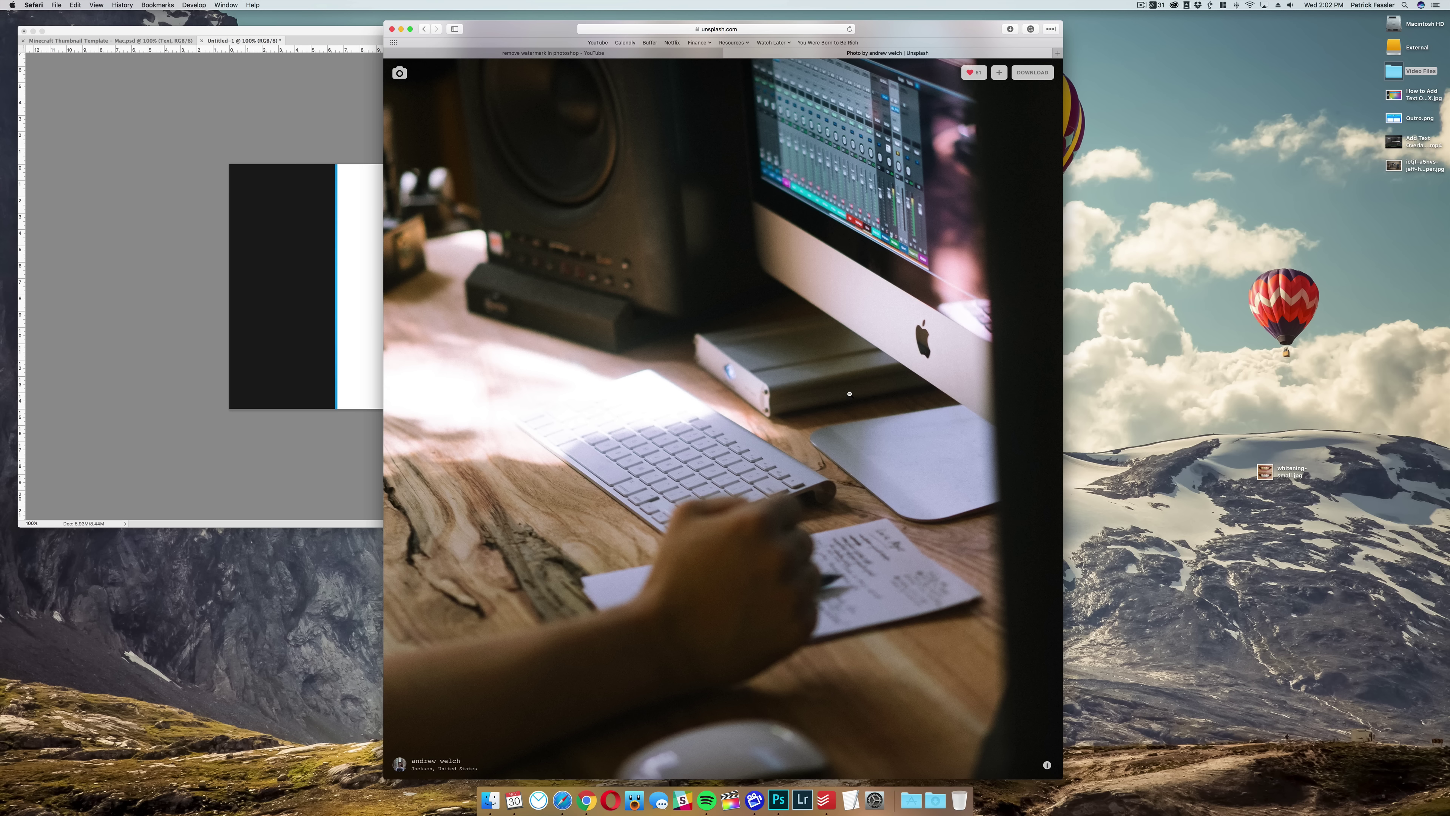
{"action": "key", "text": "super+w"}
{"action": "key", "text": "super+w"}
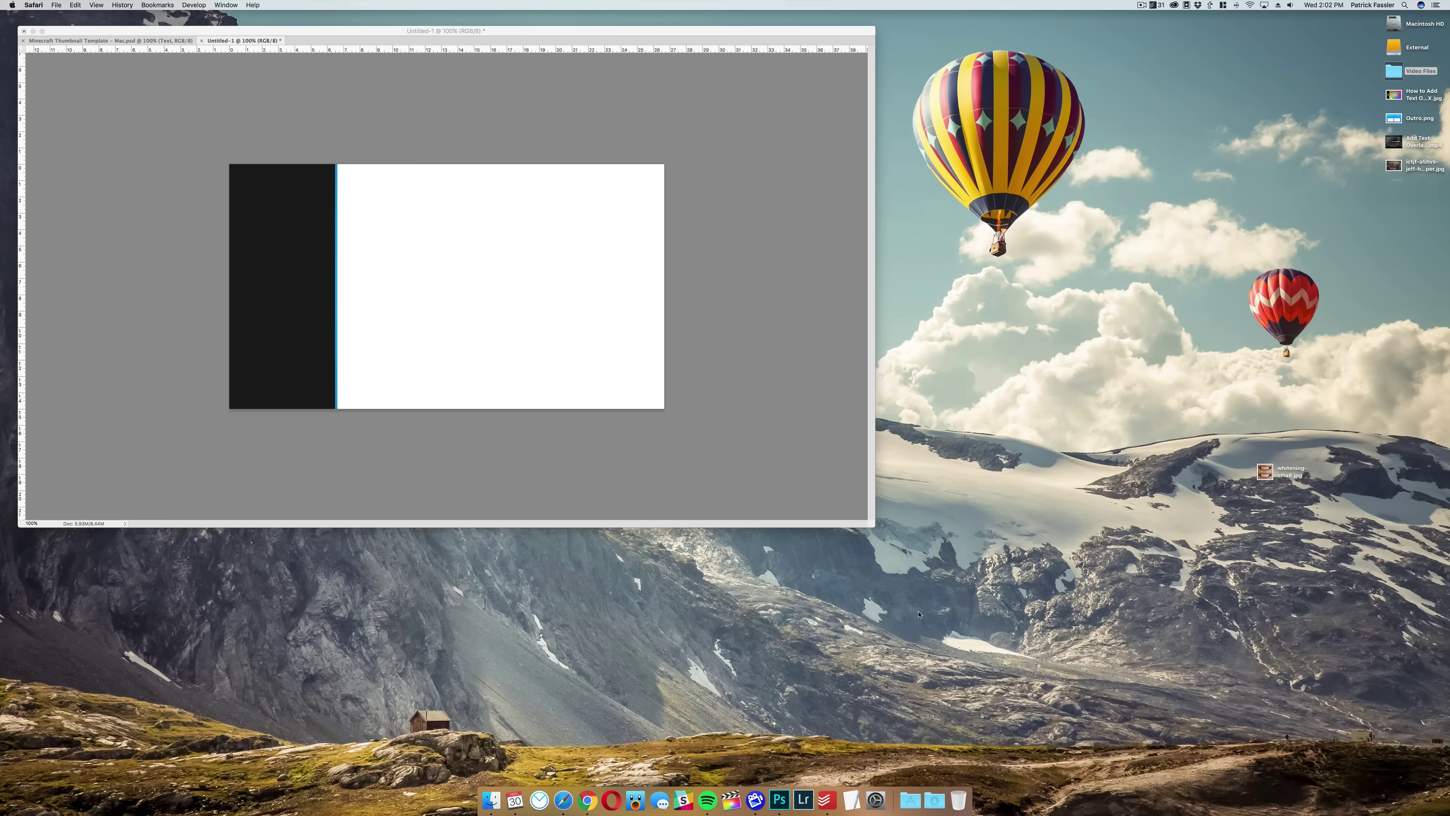
Step: Place the downloaded desk photo in the Photoshop thumbnail document and move its layer below the Shadow layer
{"action": "left_click", "coordinate": [934, 800]}
{"action": "left_click_drag", "start_coordinate": [936, 767], "coordinate": [634, 330]}
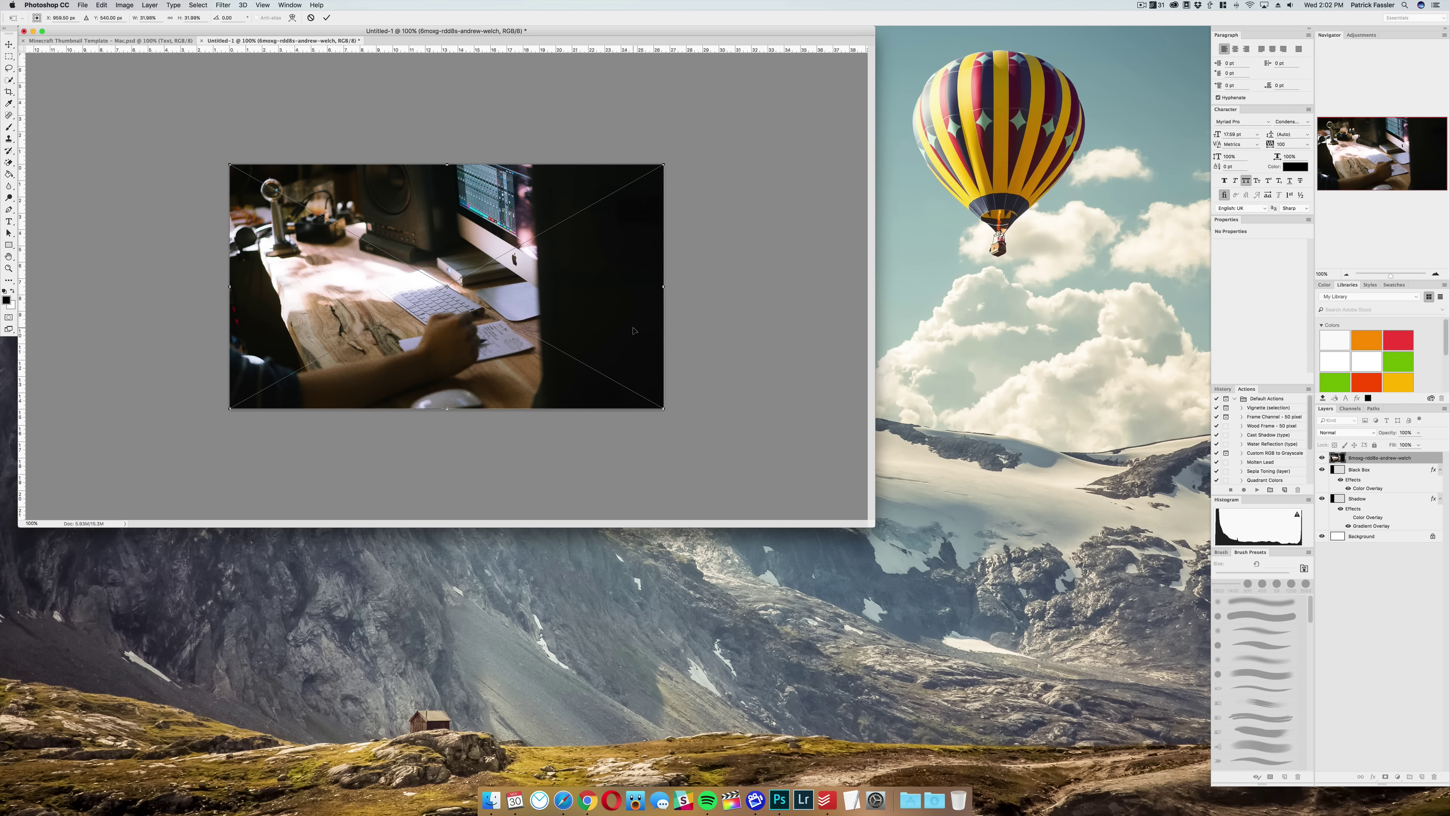
{"action": "key", "text": "Return"}
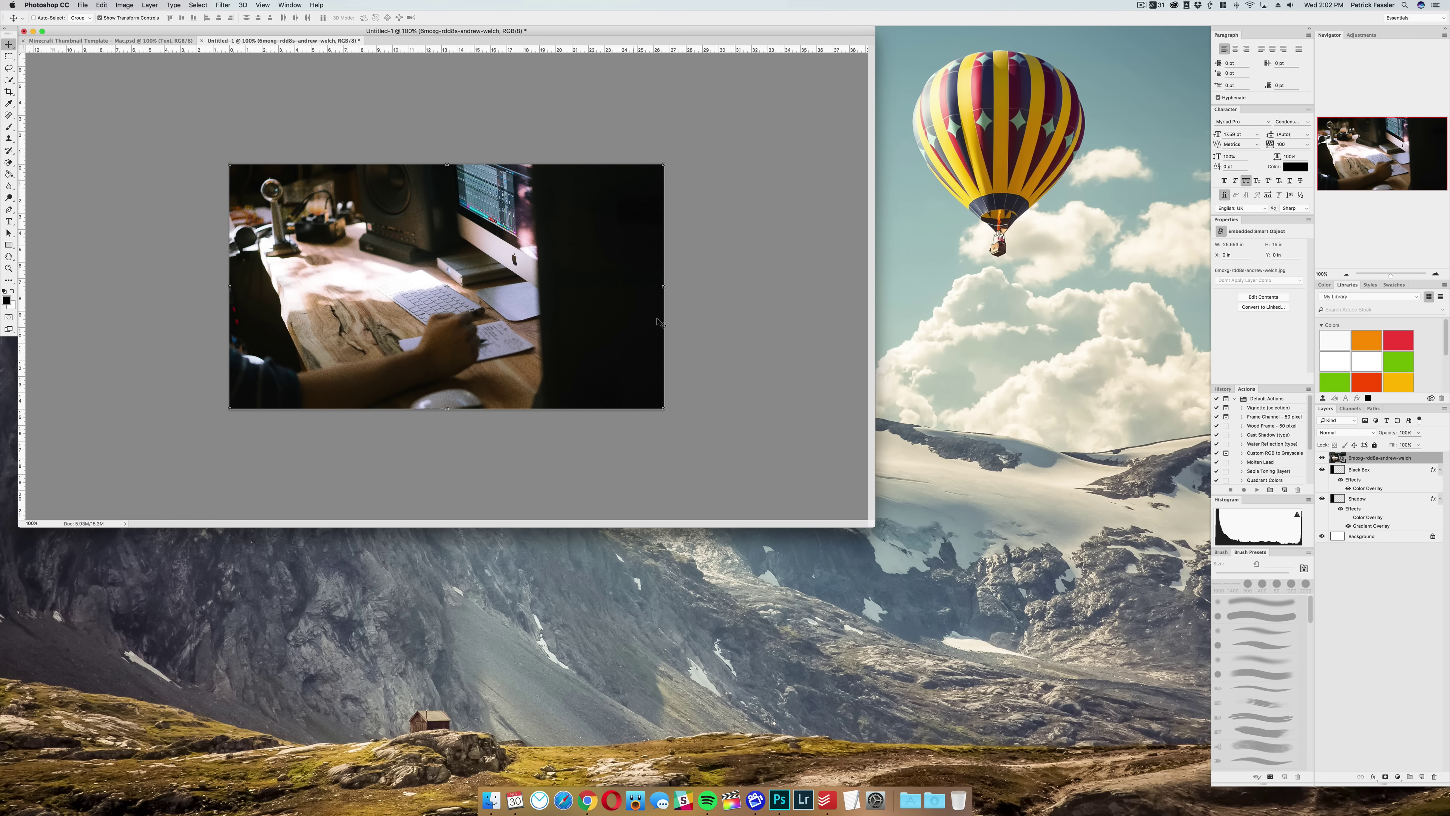
{"action": "left_click_drag", "start_coordinate": [1346, 470], "coordinate": [1379, 532]}
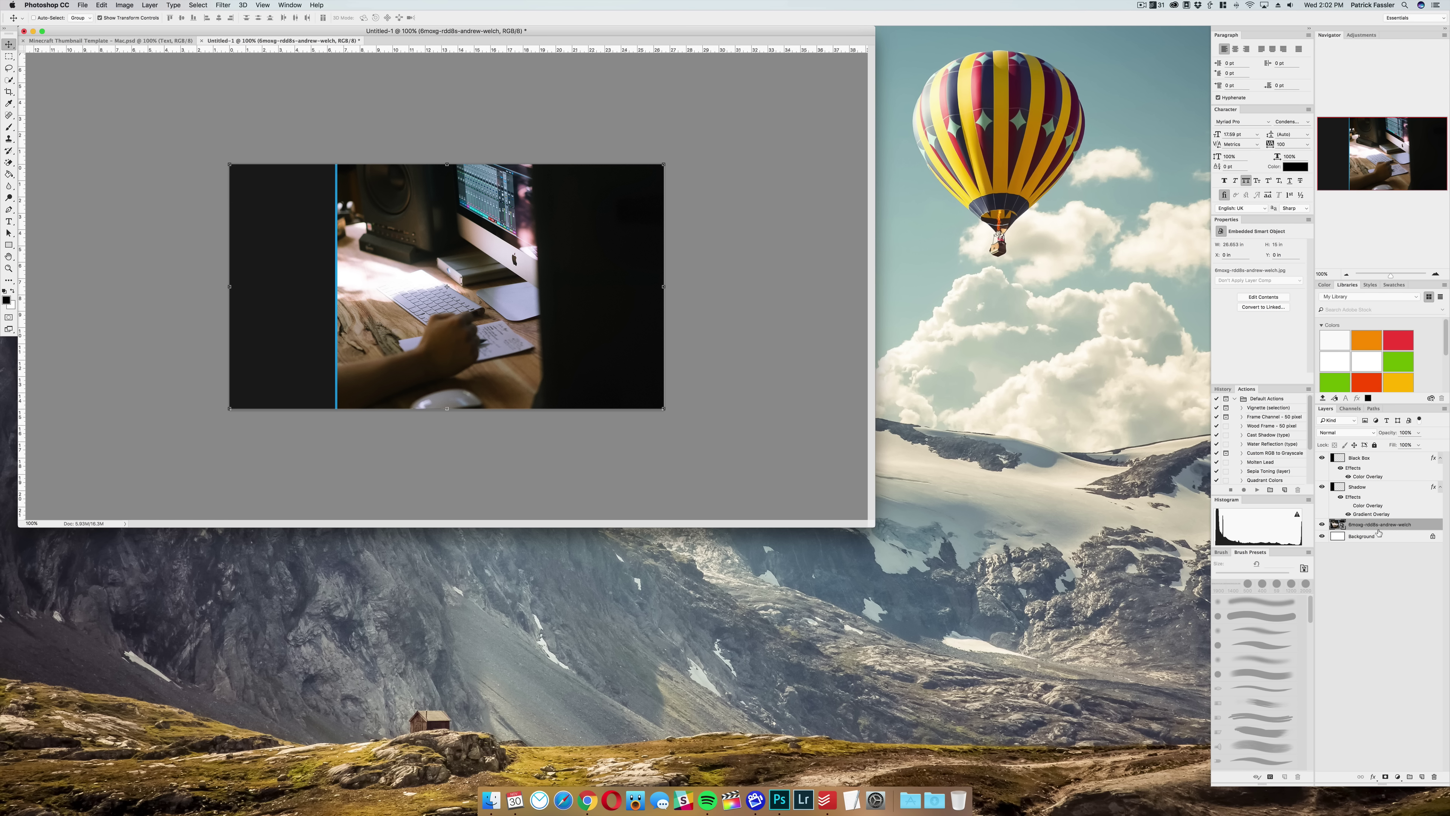
{"action": "left_click", "coordinate": [1382, 570]}
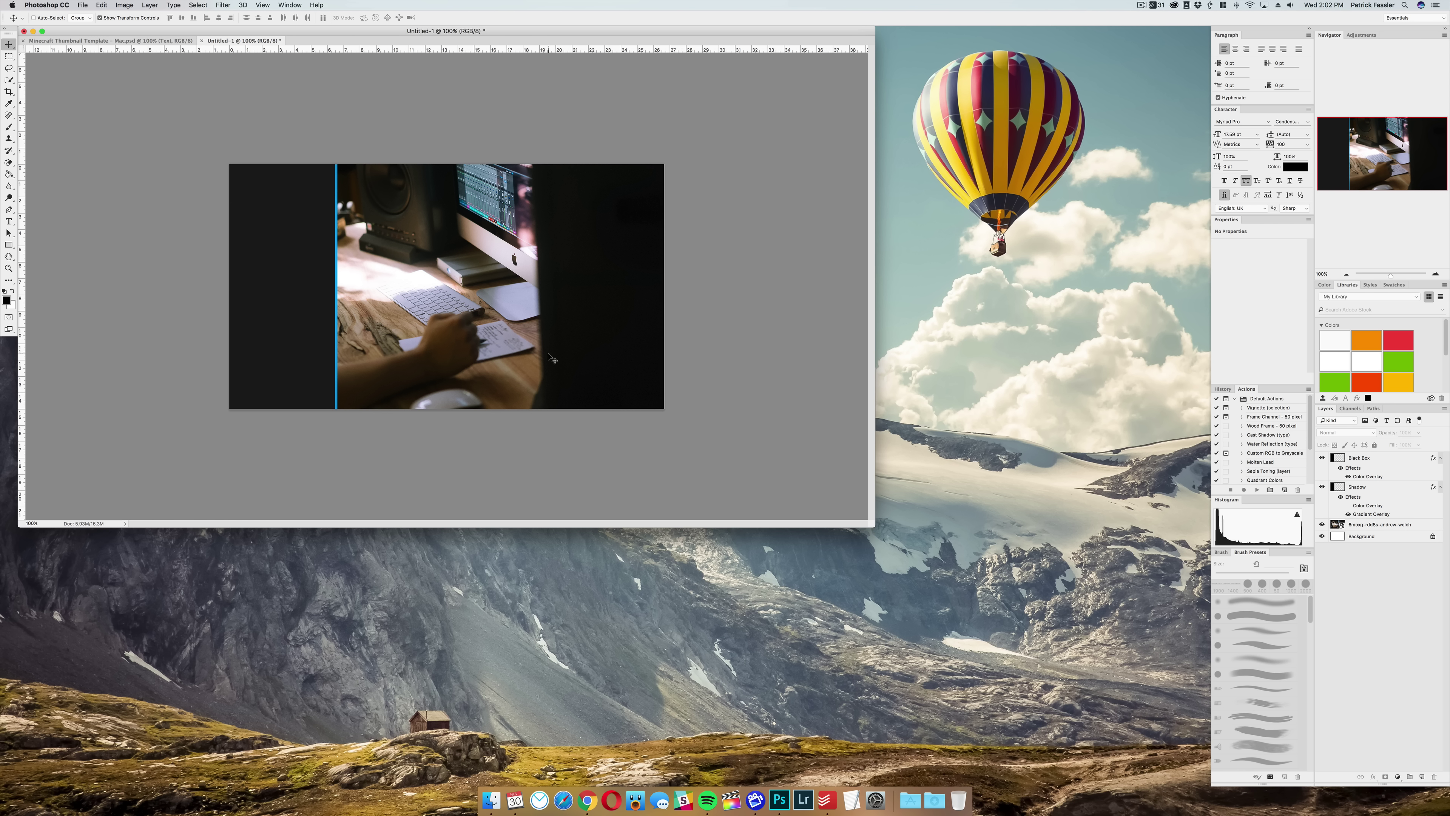
Step: Flip the desk photo layer horizontally
{"action": "left_click", "coordinate": [1393, 525]}
{"action": "mouse_move", "coordinate": [600, 339]}
{"action": "left_mouse_down"}
{"action": "mouse_move", "coordinate": [644, 339]}
{"action": "mouse_move", "coordinate": [600, 339]}
{"action": "left_mouse_up"}
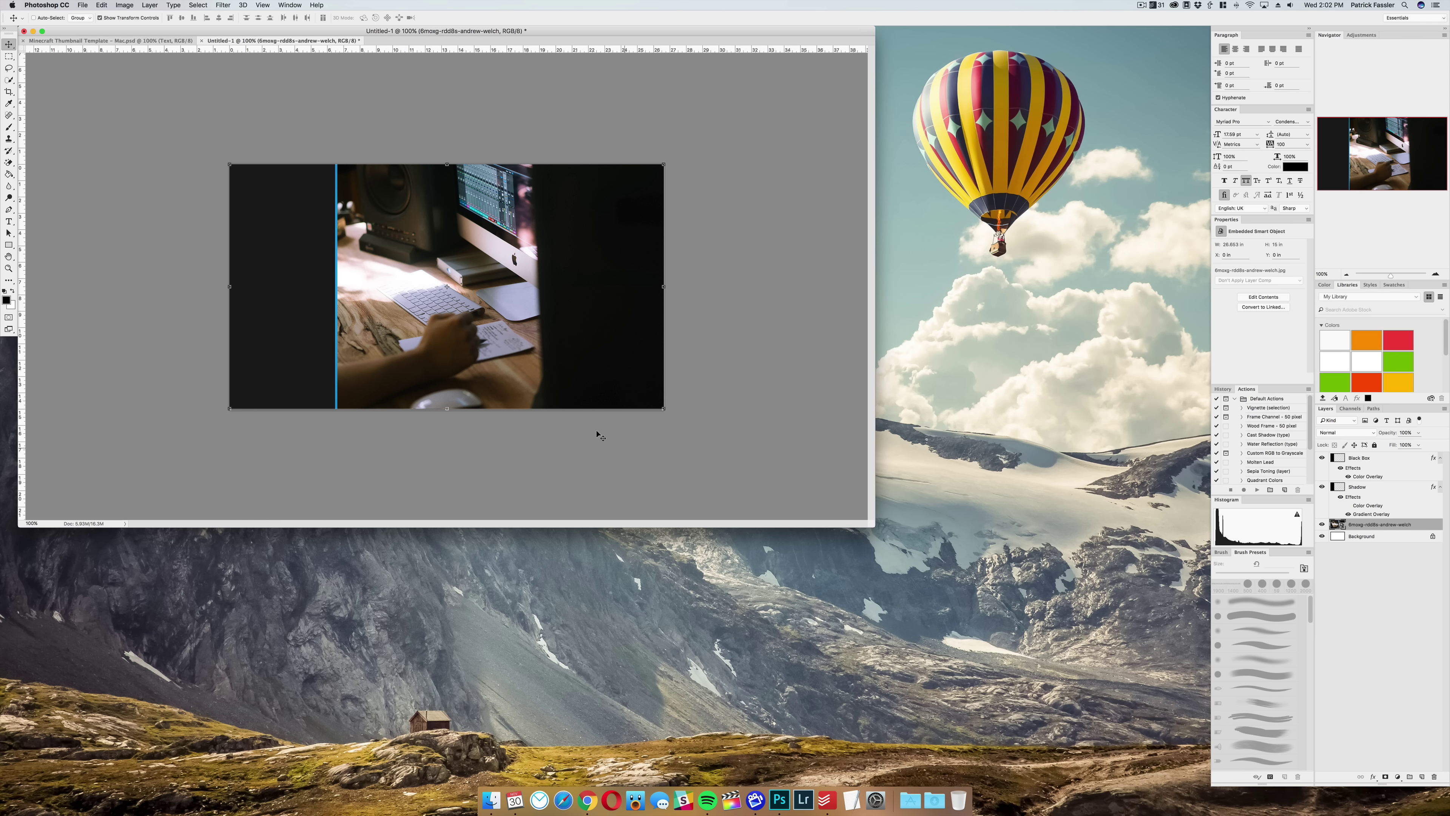
{"action": "left_click", "coordinate": [102, 5]}
{"action": "mouse_move", "coordinate": [189, 197]}
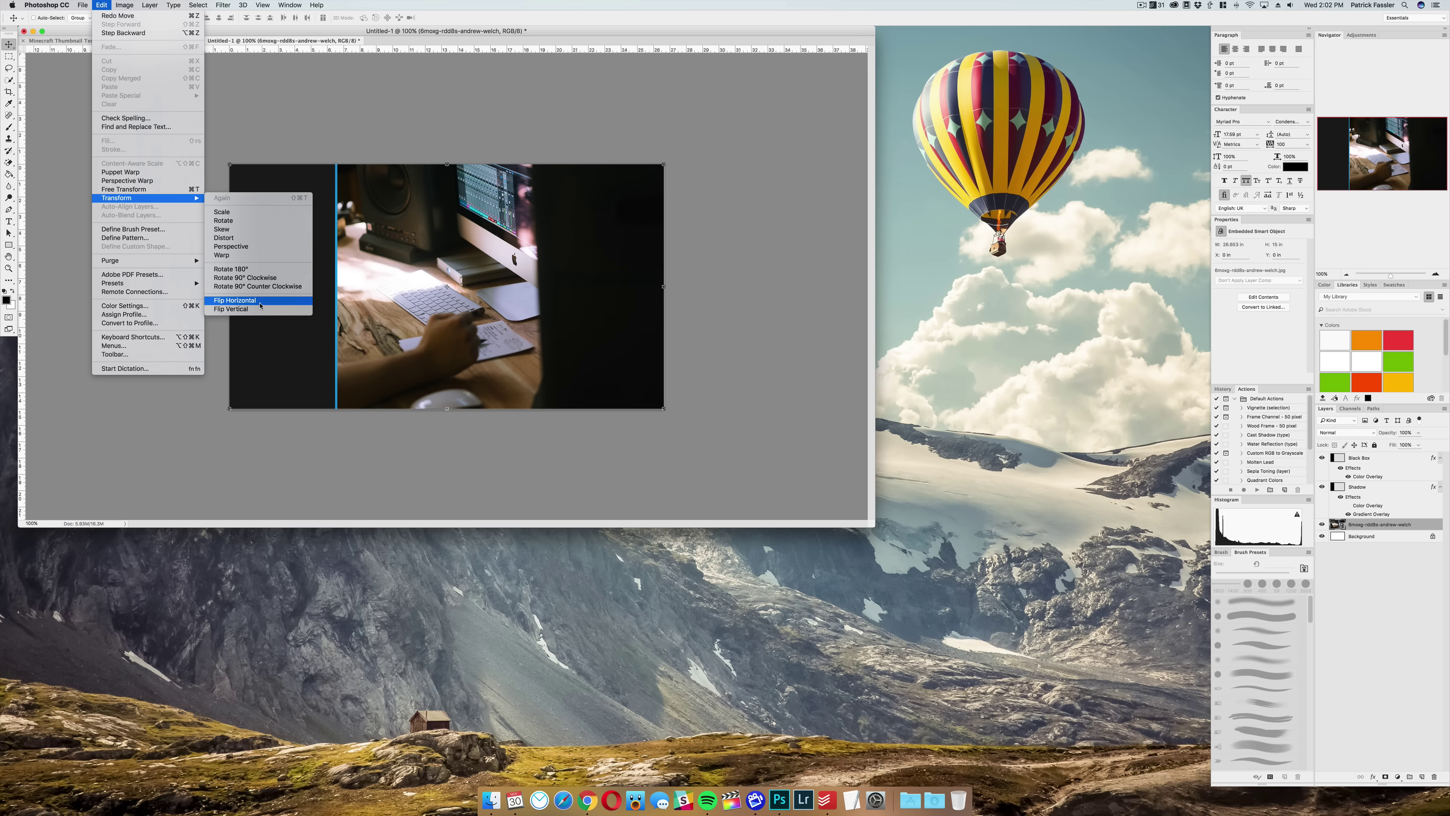
{"action": "left_click", "coordinate": [234, 300]}
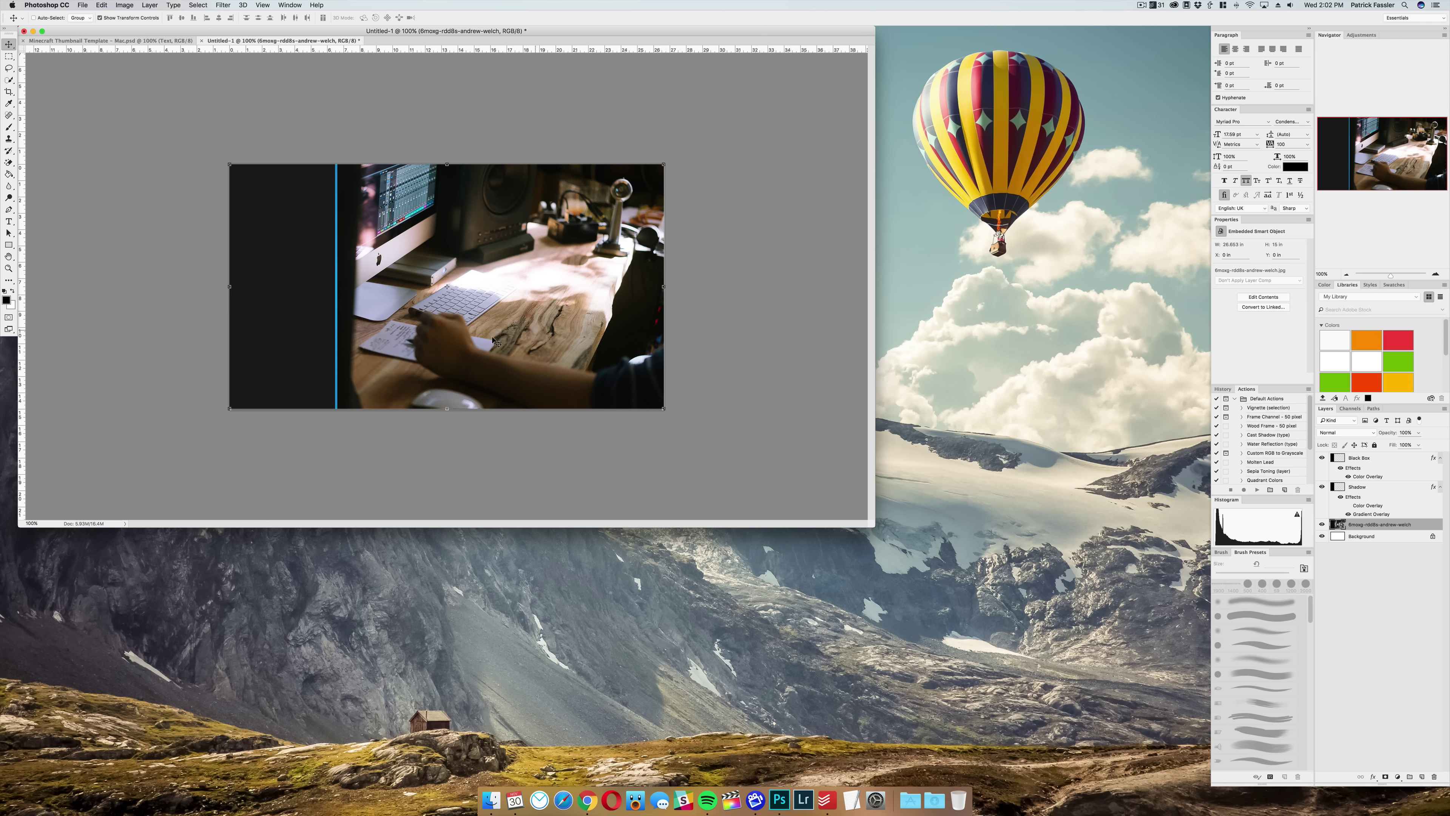
Step: Enlarge the desk photo beyond the canvas and shift it left so the iMac meets the blue strip
{"action": "left_click_drag", "start_coordinate": [665, 410], "coordinate": [706, 432]}
{"action": "left_click_drag", "start_coordinate": [644, 380], "coordinate": [622, 377]}
{"action": "key", "text": "Return"}
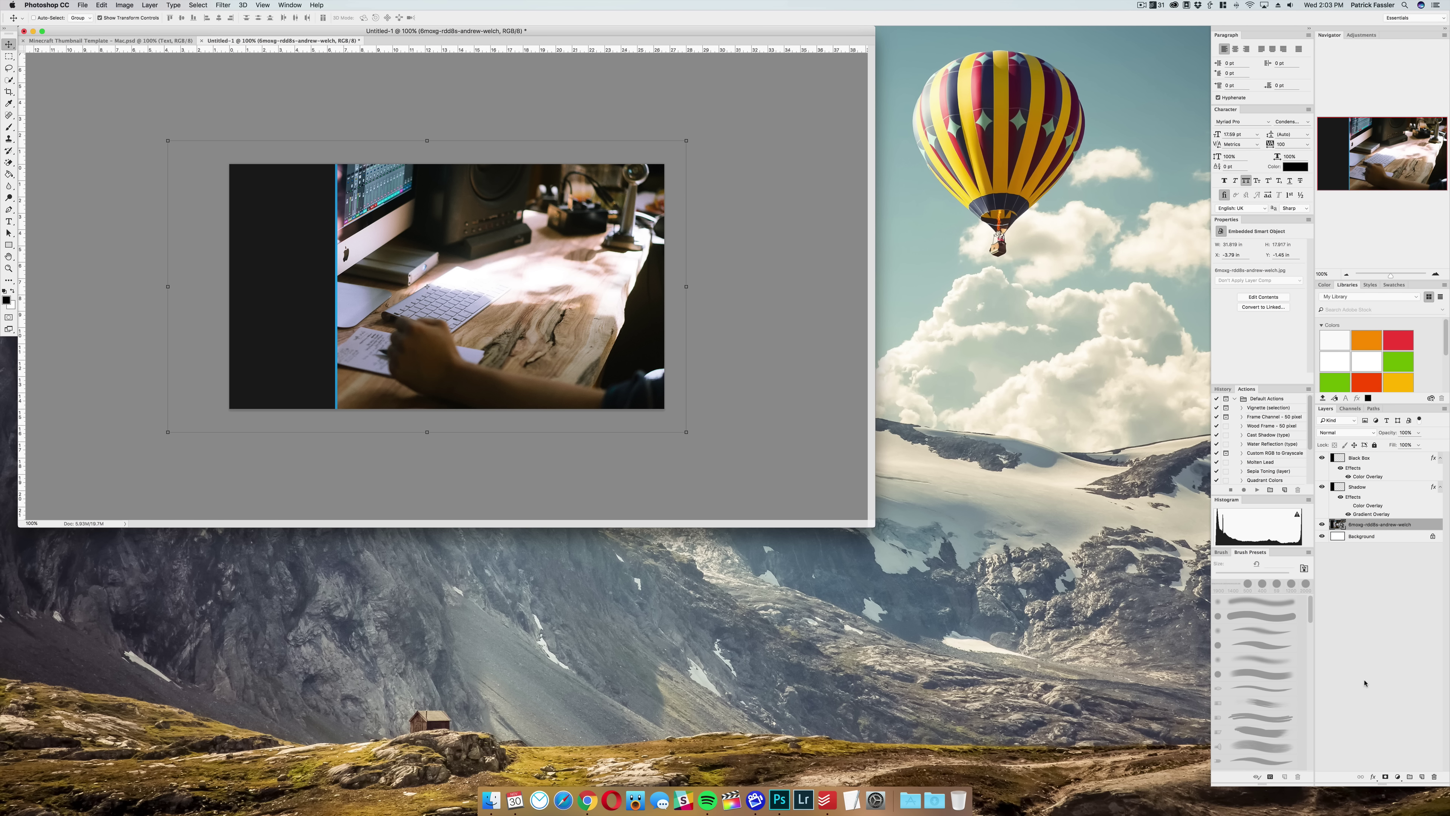
{"action": "left_click", "coordinate": [1351, 603]}
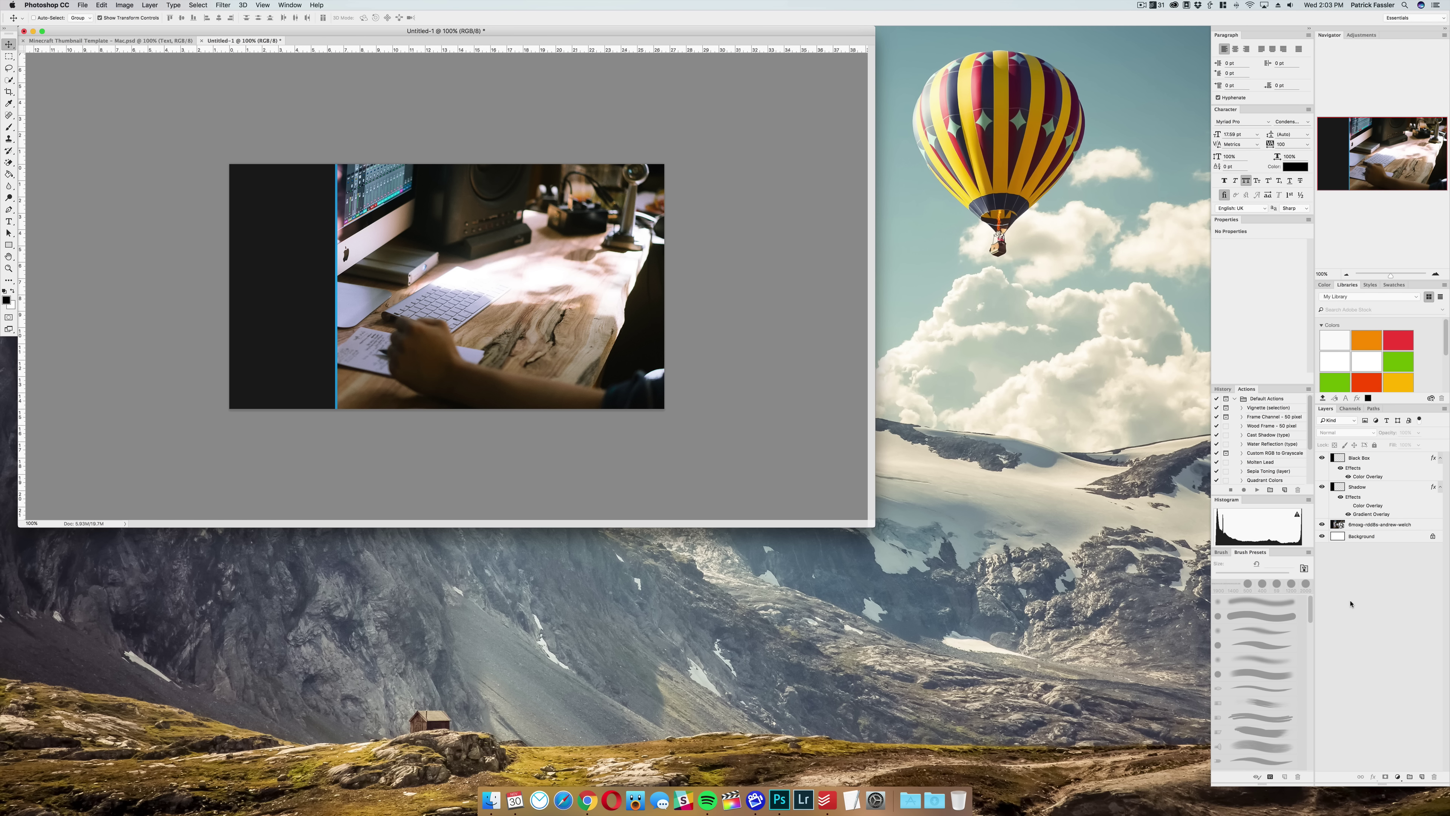
Step: Convert the Background into a regular layer named Layer 0 and move it above the desk photo layer
{"action": "double_click", "coordinate": [1389, 540]}
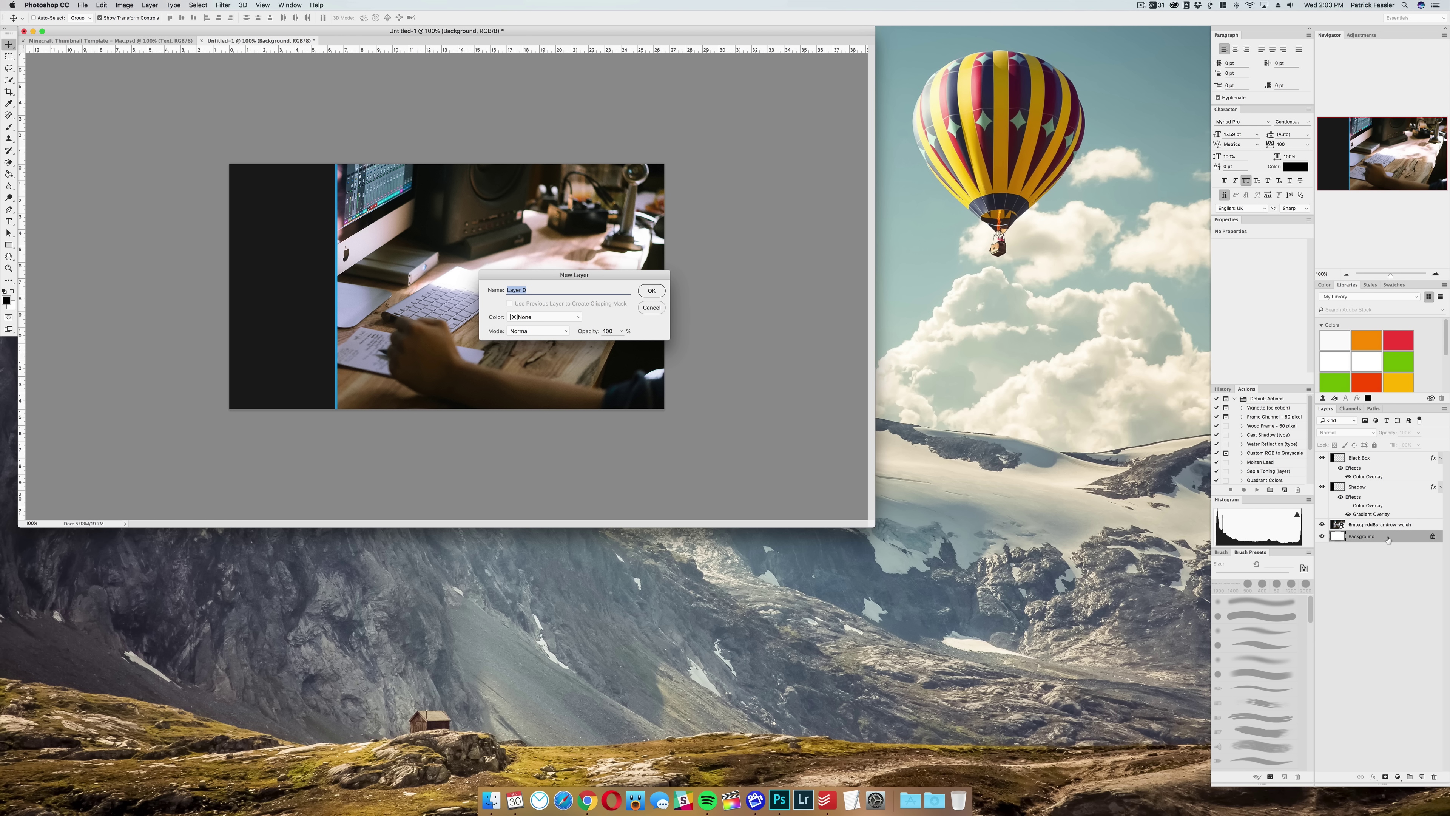
{"action": "key", "text": "Return"}
{"action": "left_click_drag", "start_coordinate": [1389, 539], "coordinate": [1383, 528]}
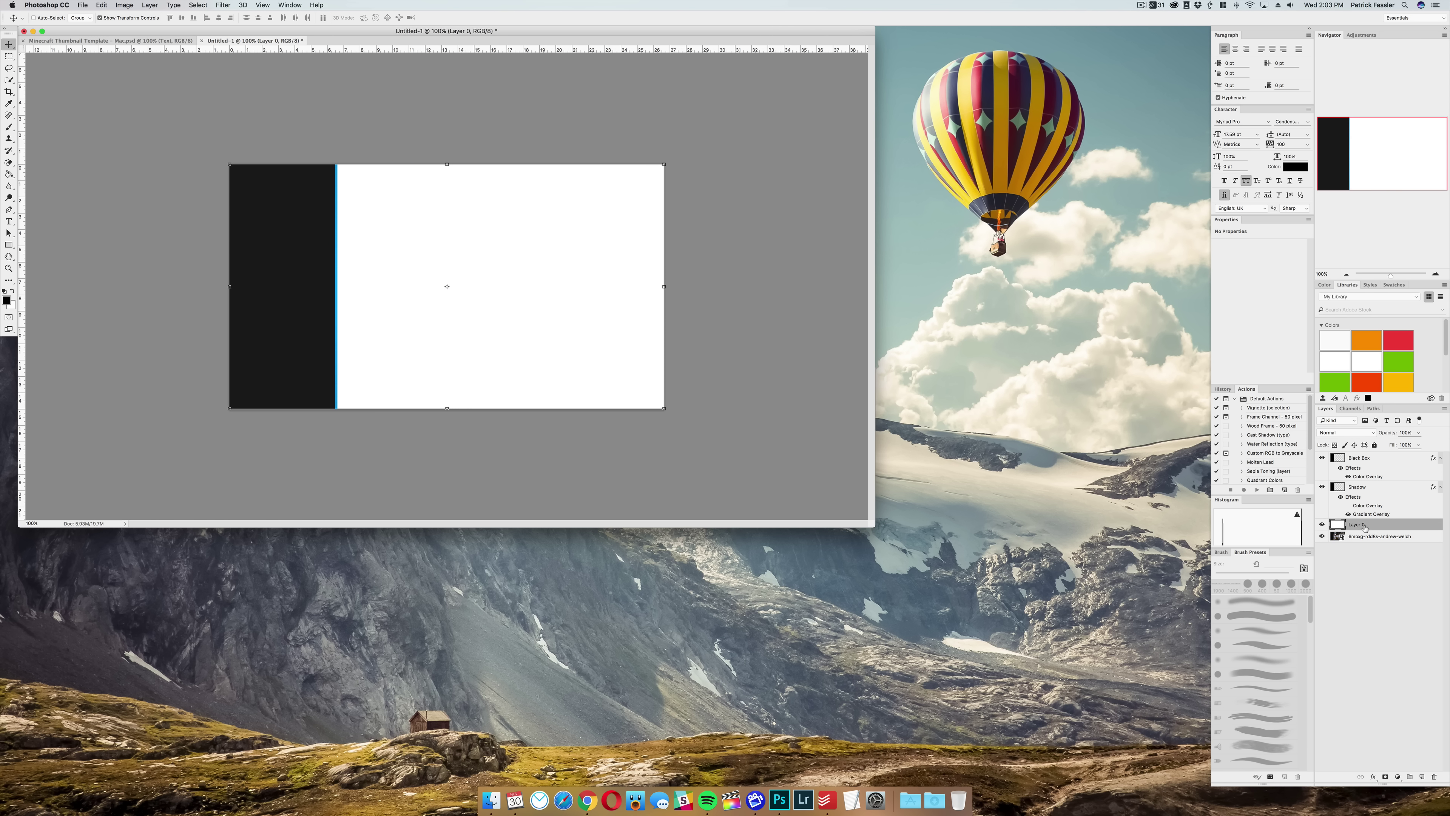
Step: Fill Layer 0 with black and lower its opacity to darken the photo slightly, comparing with the layer hidden and shown
{"action": "left_click", "coordinate": [10, 175]}
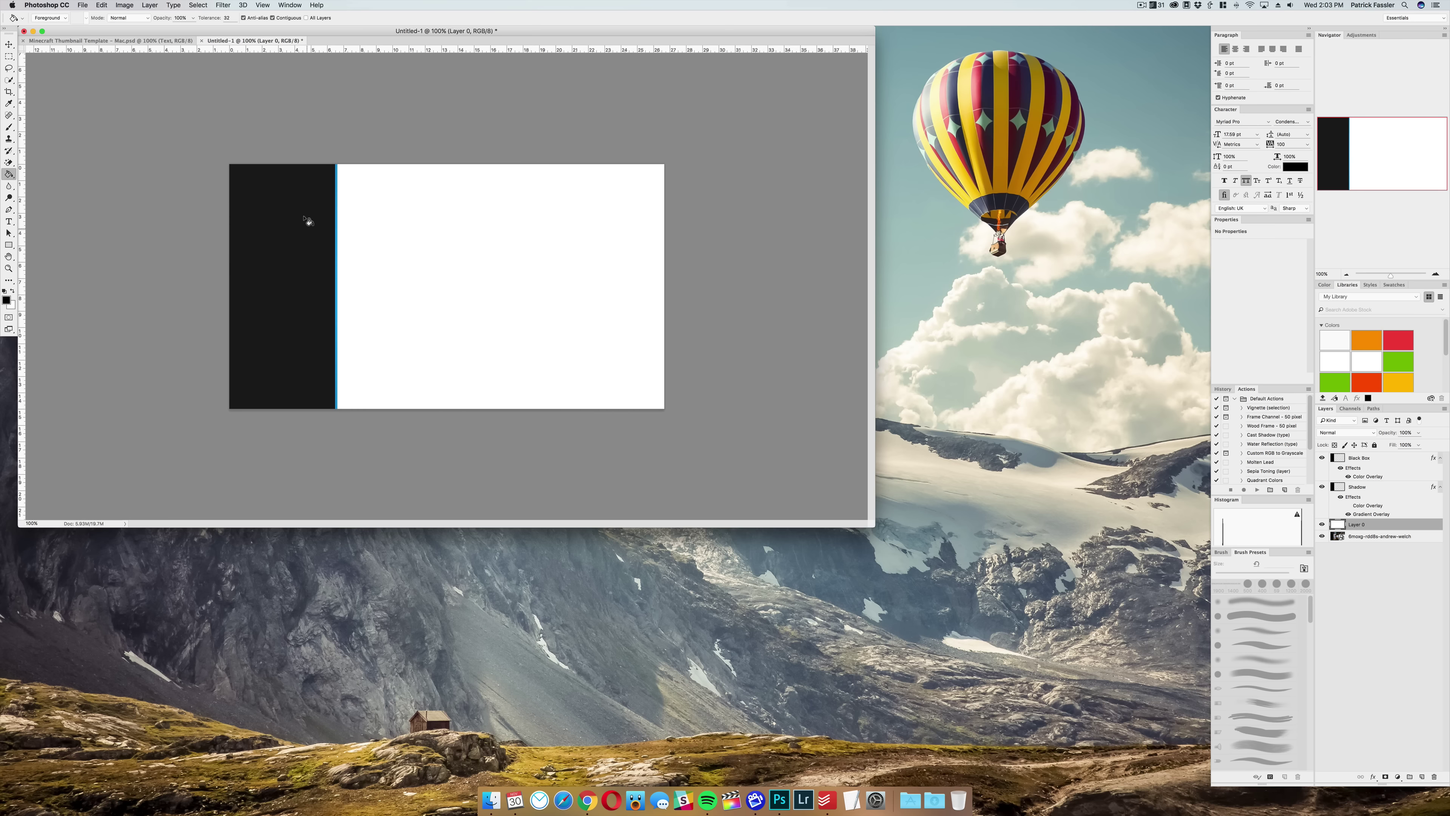
{"action": "left_click", "coordinate": [456, 290]}
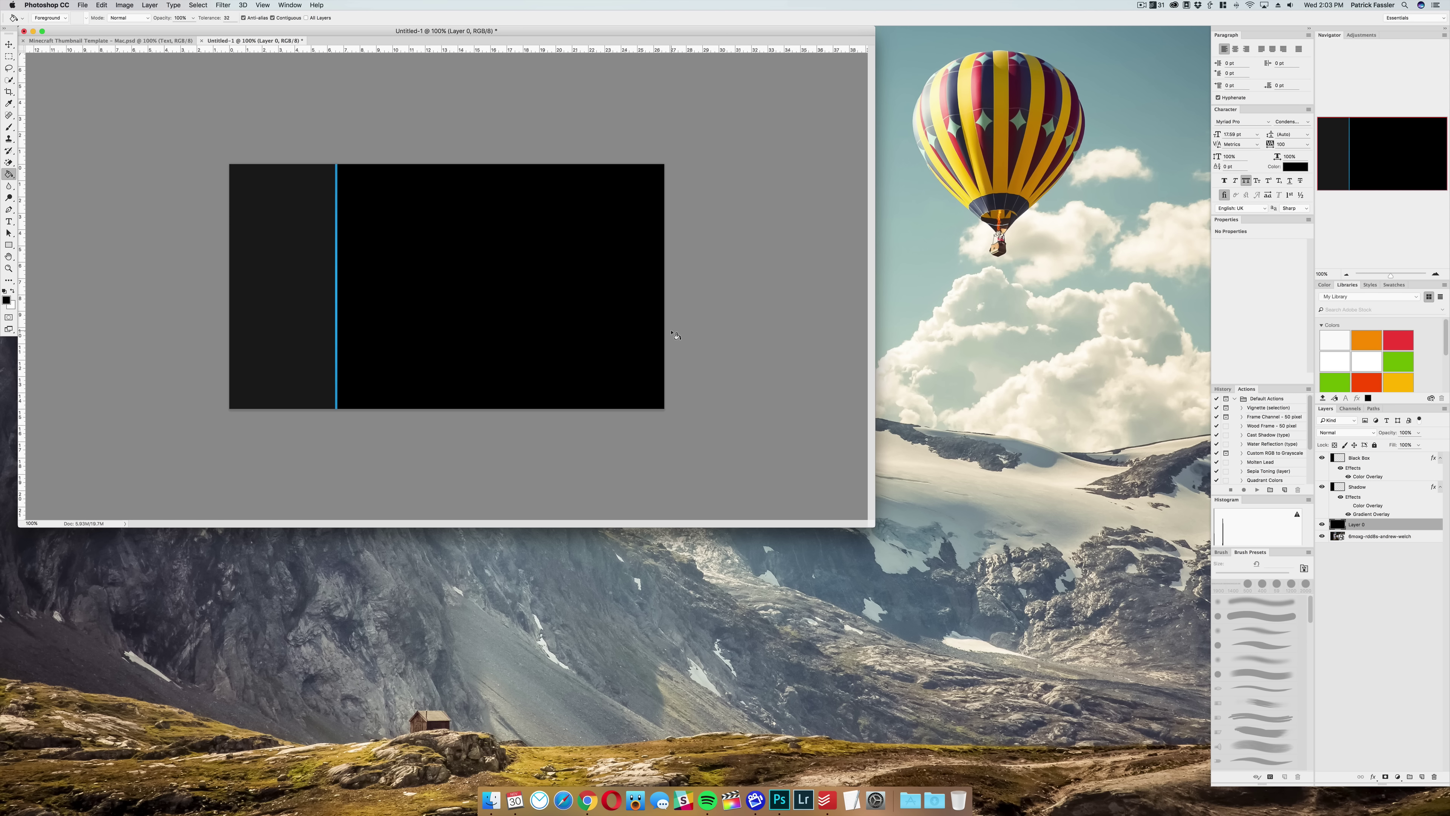
{"action": "left_click_drag", "start_coordinate": [1386, 435], "coordinate": [1370, 432]}
{"action": "left_click", "coordinate": [1322, 525]}
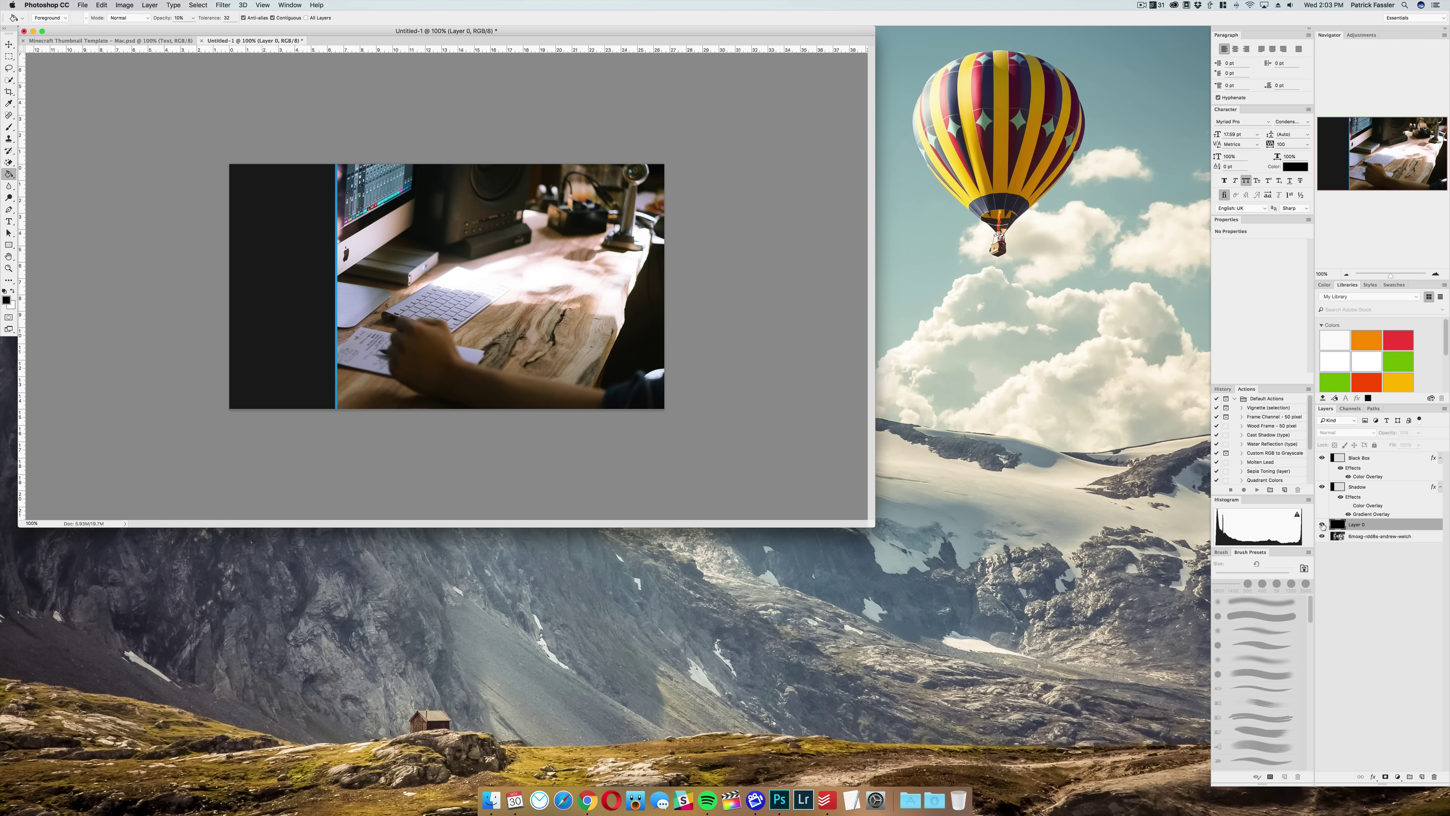
{"action": "left_click", "coordinate": [1322, 525]}
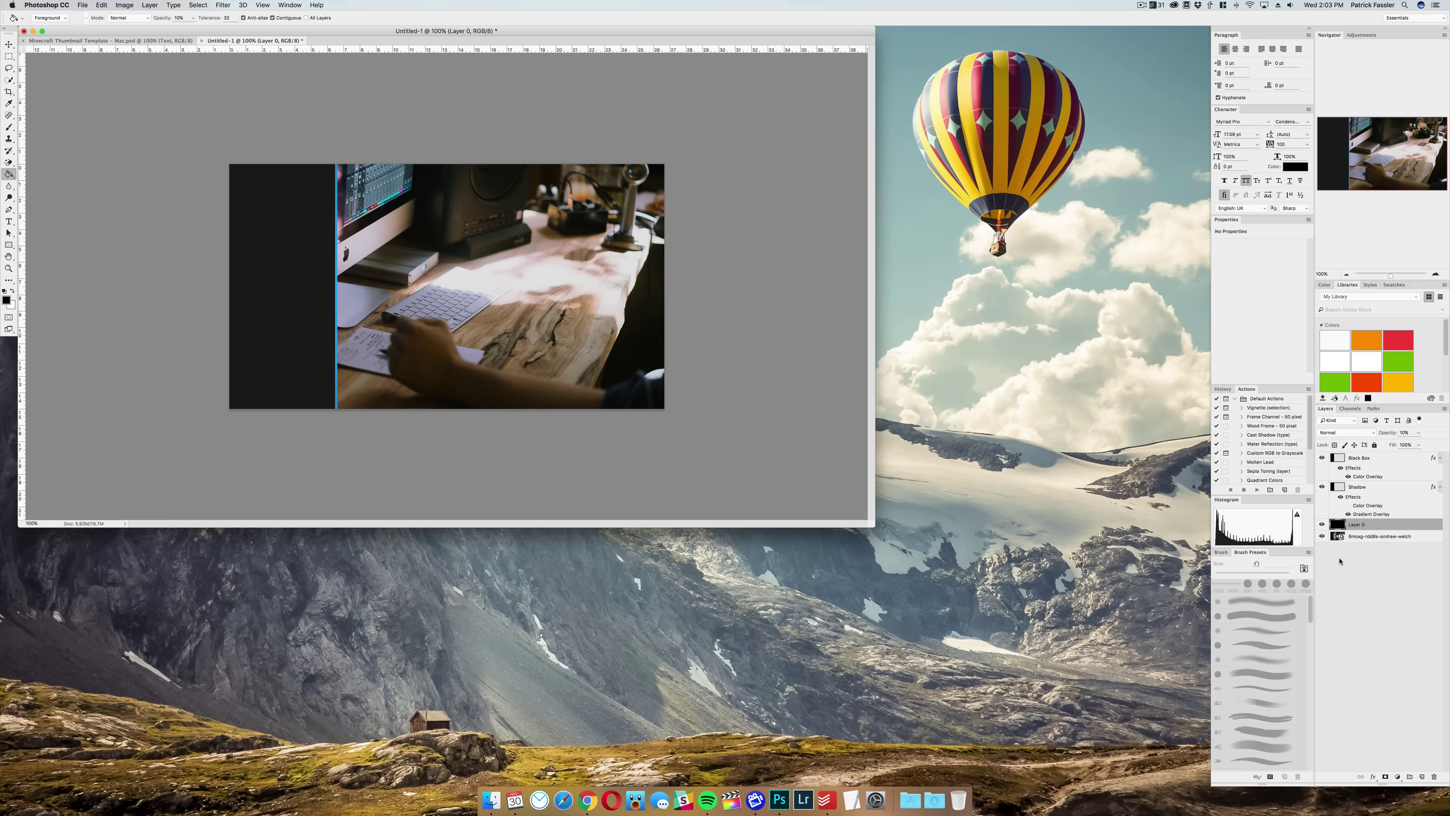
Step: Check the Minecraft thumbnail template for reference and place The Breakdown logo file in the new thumbnail document
{"action": "left_click", "coordinate": [162, 42]}
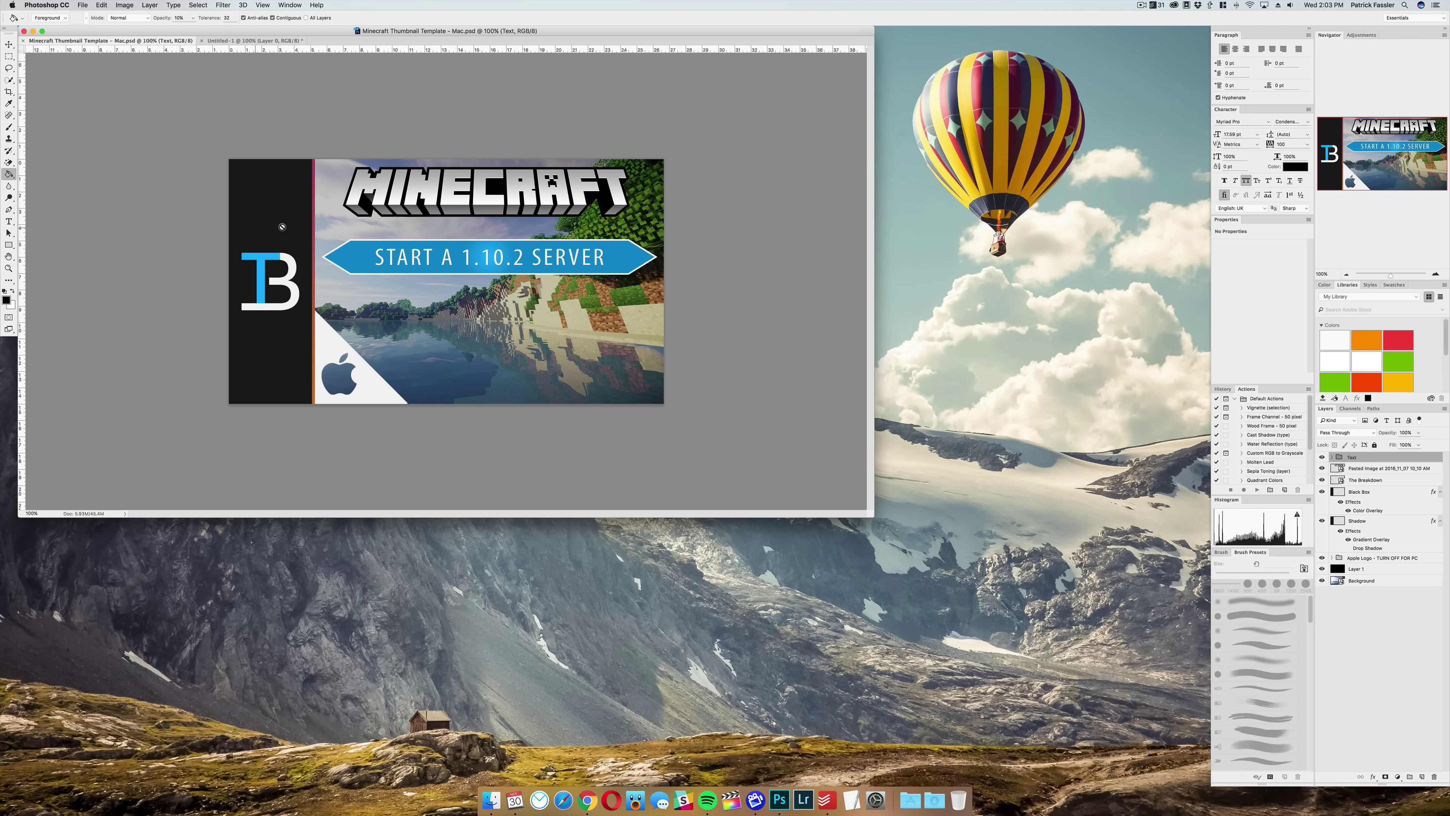
{"action": "left_click", "coordinate": [251, 41]}
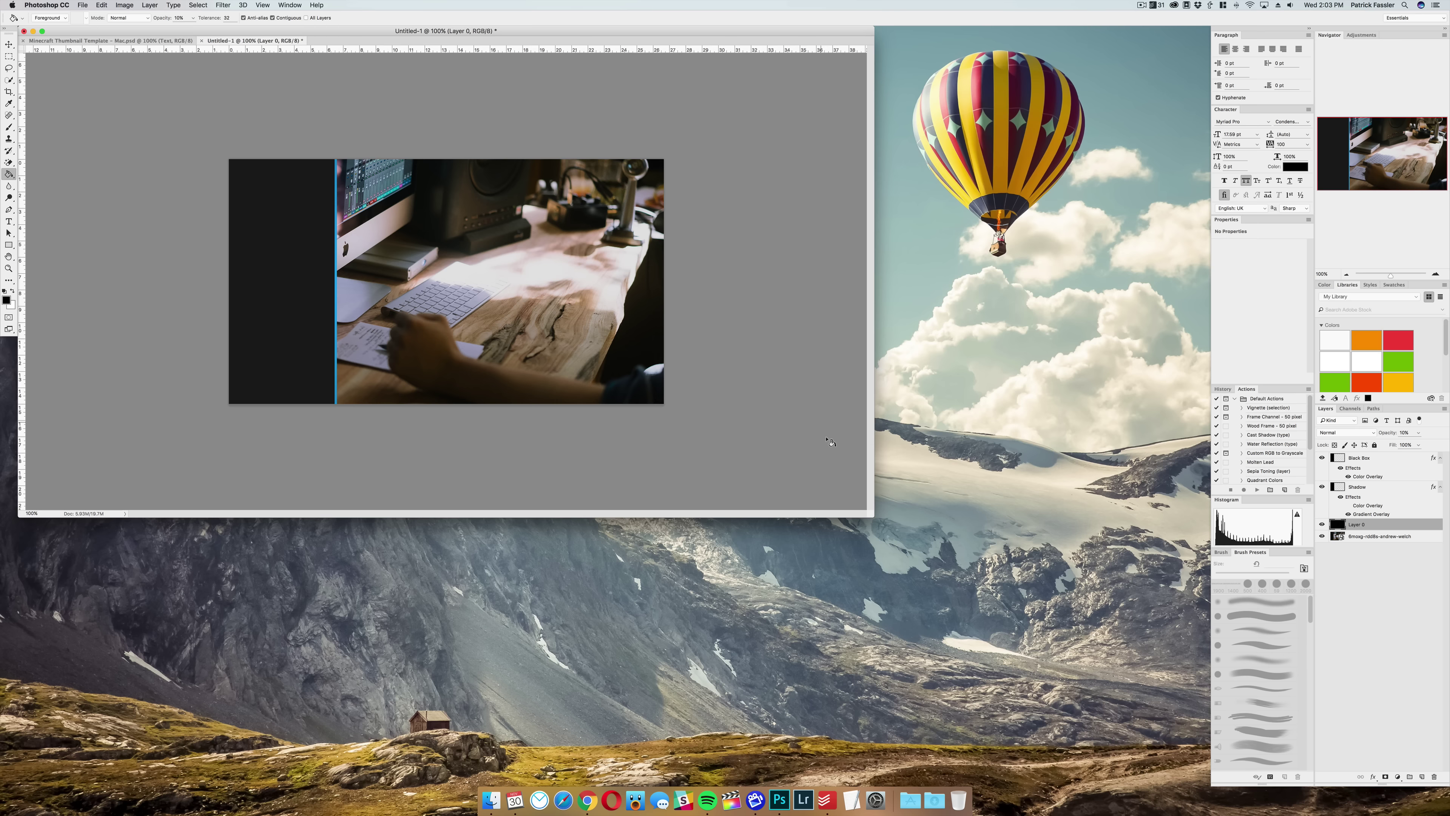
{"action": "left_click", "coordinate": [973, 448]}
{"action": "left_click_drag", "start_coordinate": [634, 343], "coordinate": [449, 280]}
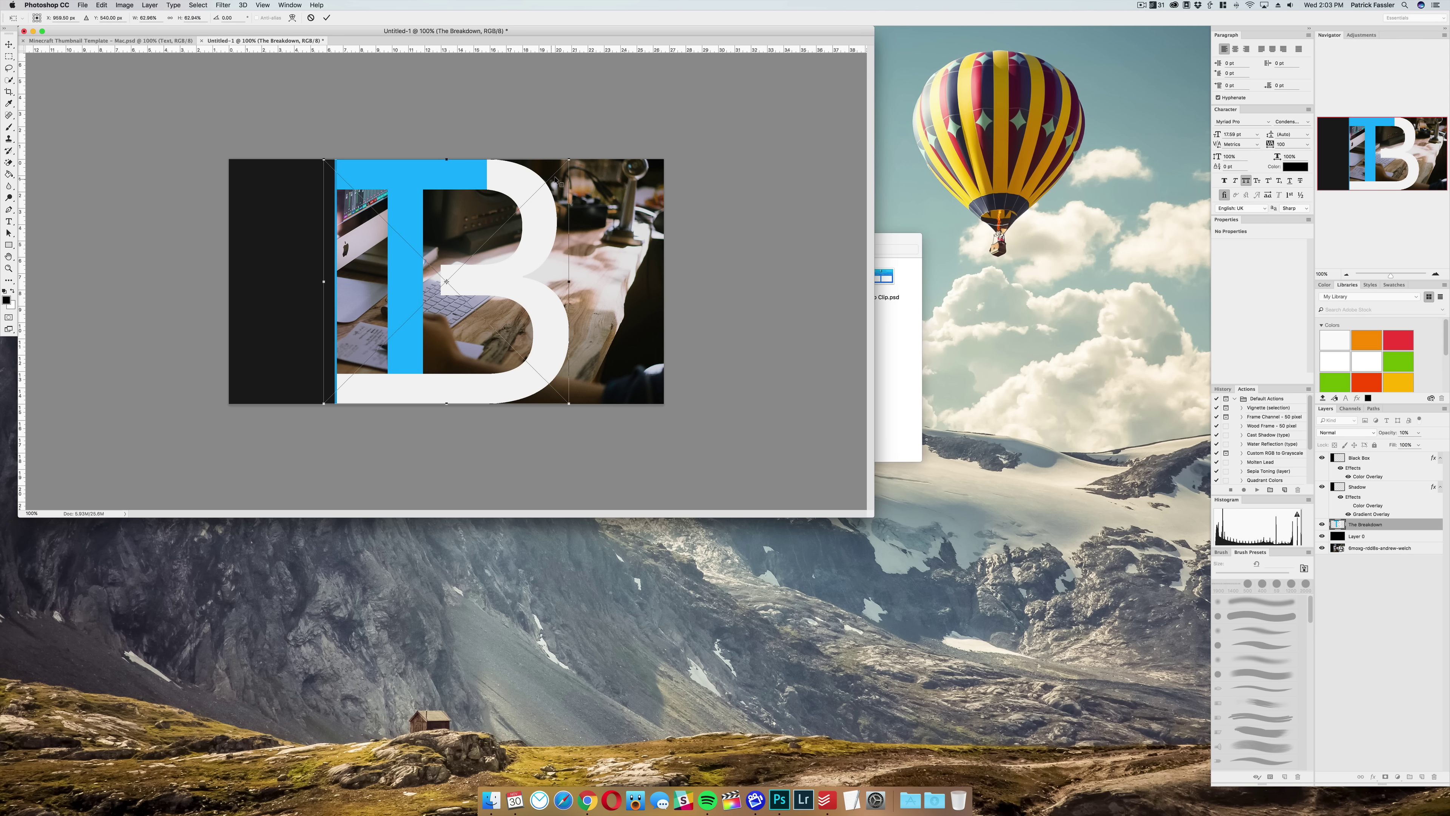
Step: Shrink The Breakdown logo to fit on the dark side panel and move its layer above the Black Box layer
{"action": "right_click", "coordinate": [569, 162]}
{"action": "left_click", "coordinate": [568, 159]}
{"action": "left_click_drag", "start_coordinate": [569, 159], "coordinate": [313, 265]}
{"action": "key", "text": "Return"}
{"action": "left_click_drag", "start_coordinate": [1408, 524], "coordinate": [1404, 459]}
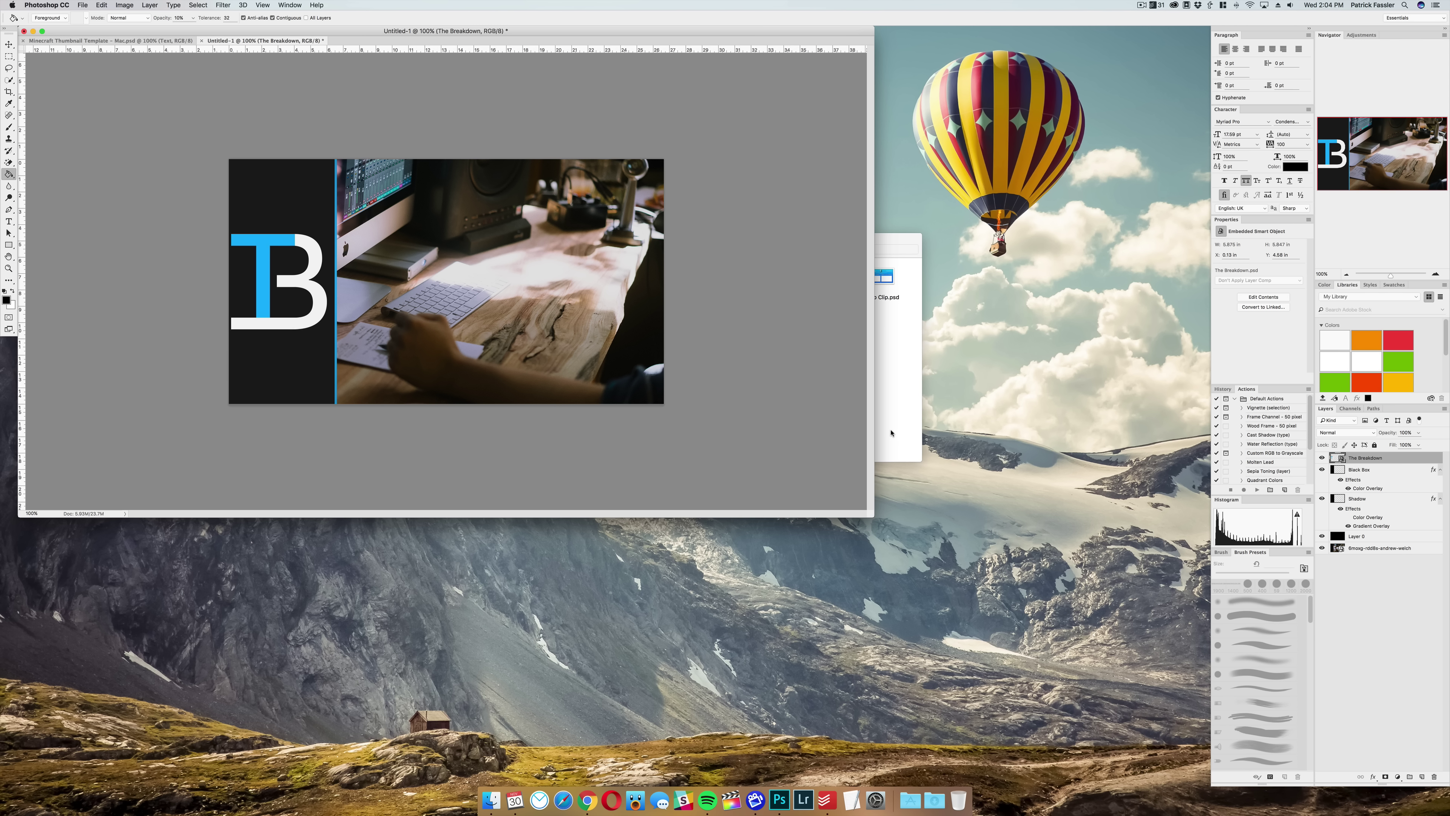
Step: Scale The Breakdown logo down further so it sits centered on the dark panel with even side margins
{"action": "key", "text": "super+t"}
{"action": "left_click_drag", "start_coordinate": [327, 234], "coordinate": [307, 274]}
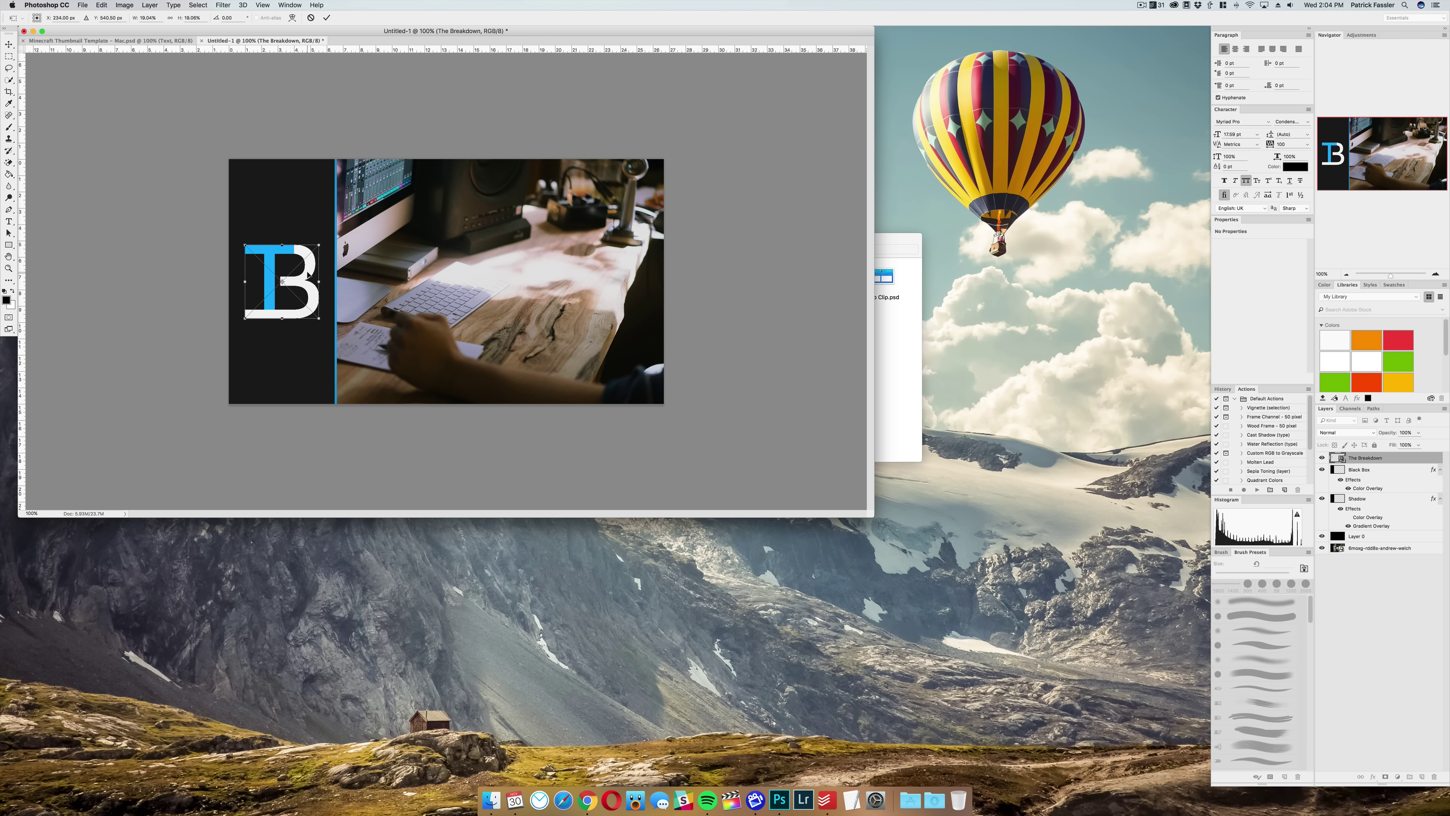
{"action": "key", "text": "Return"}
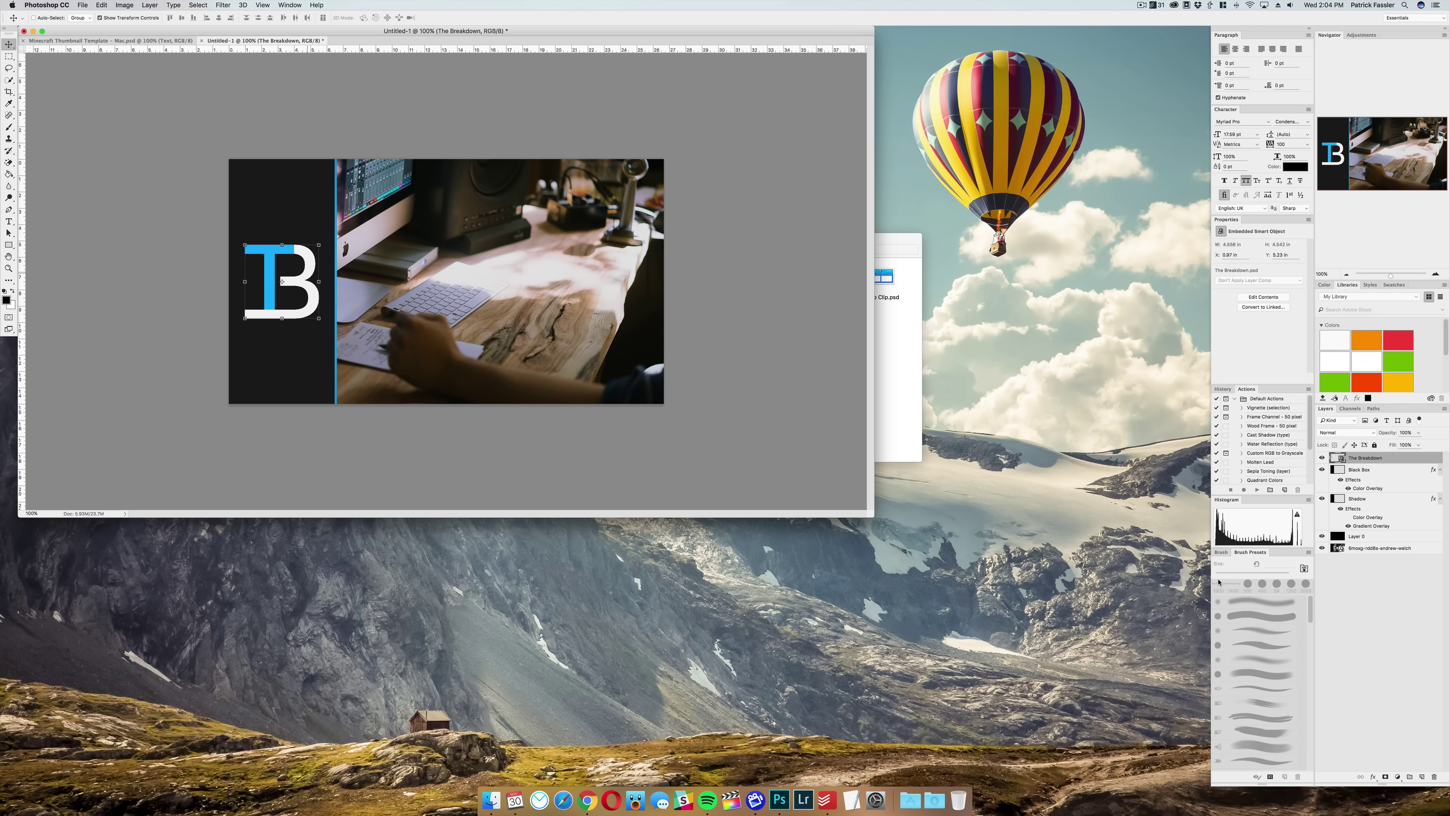
{"action": "left_click", "coordinate": [1393, 622]}
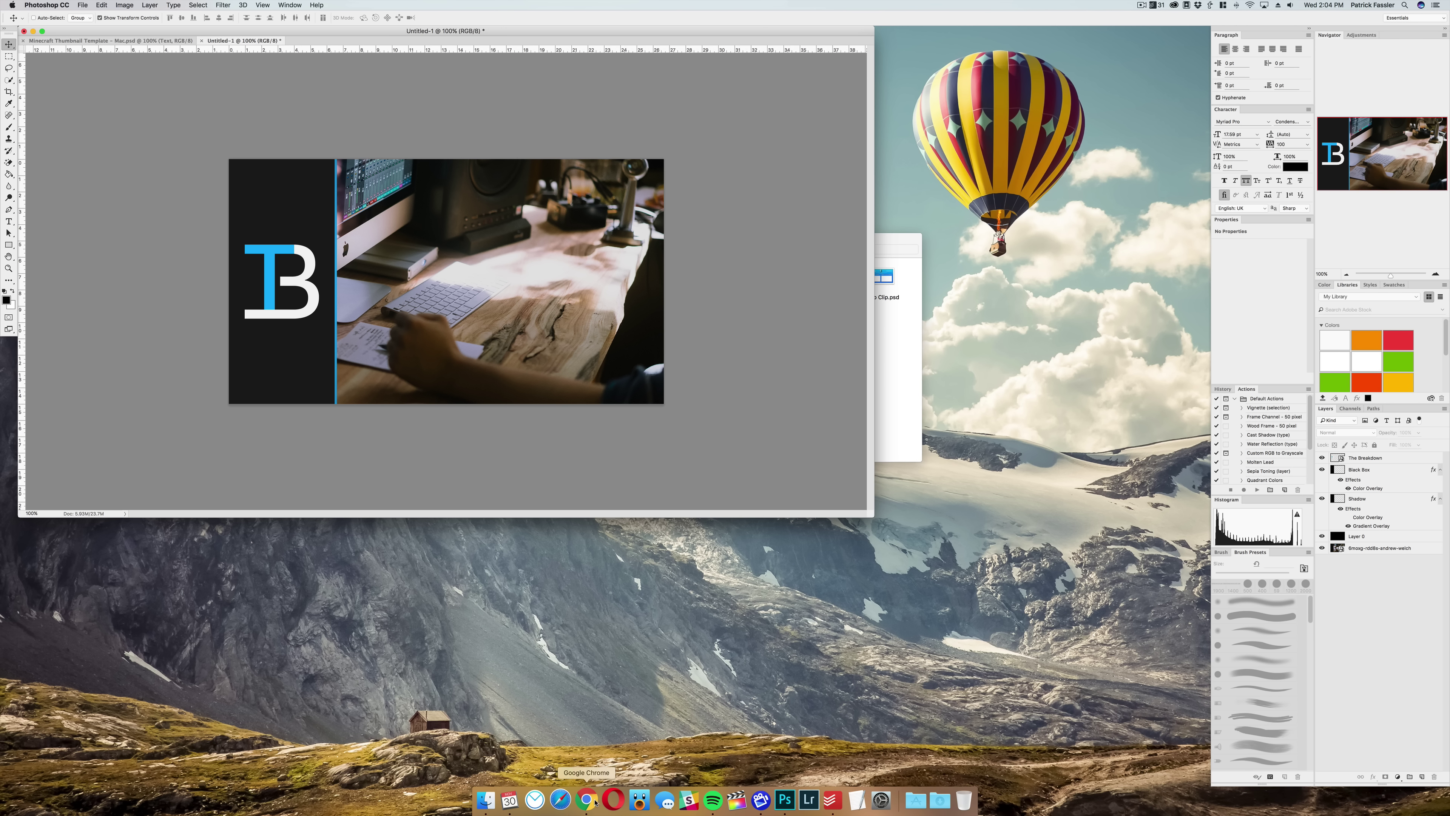
Step: Switch to Safari, open Google Images and search for "final cut pro x logo"
{"action": "left_click", "coordinate": [562, 800]}
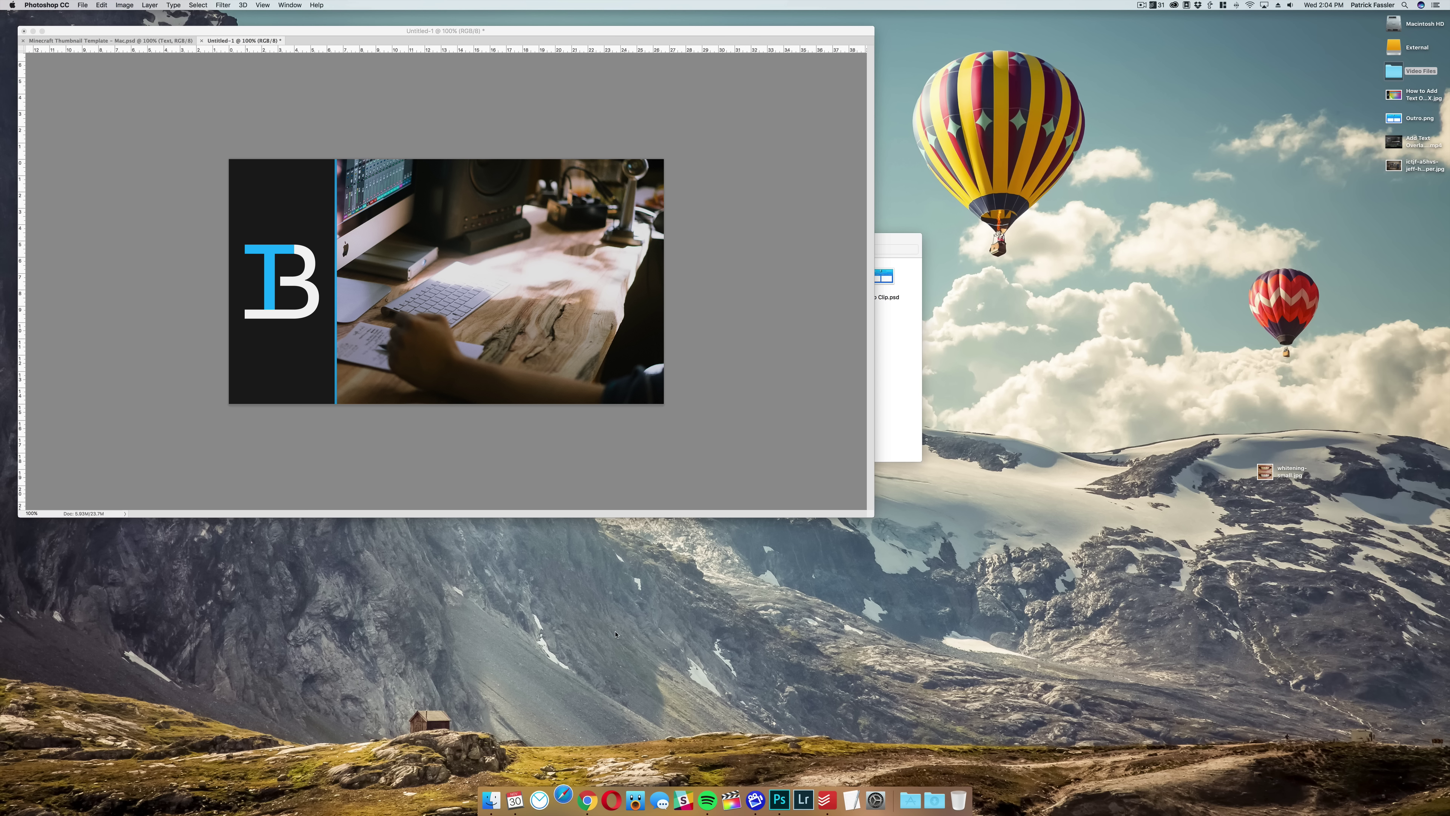
{"action": "type", "text": "images"}
{"action": "key", "text": "Return"}
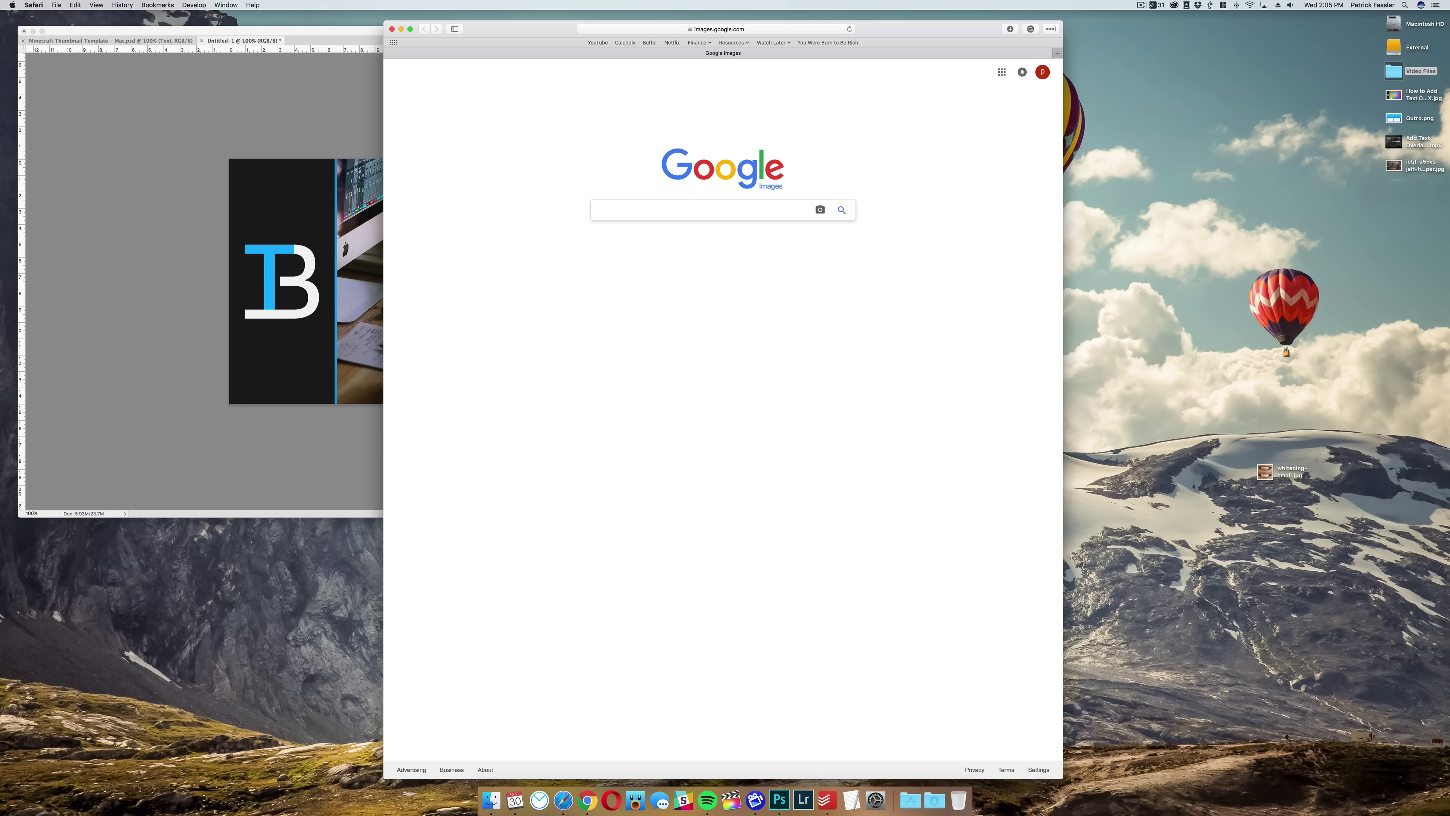
{"action": "type", "text": "final cut"}
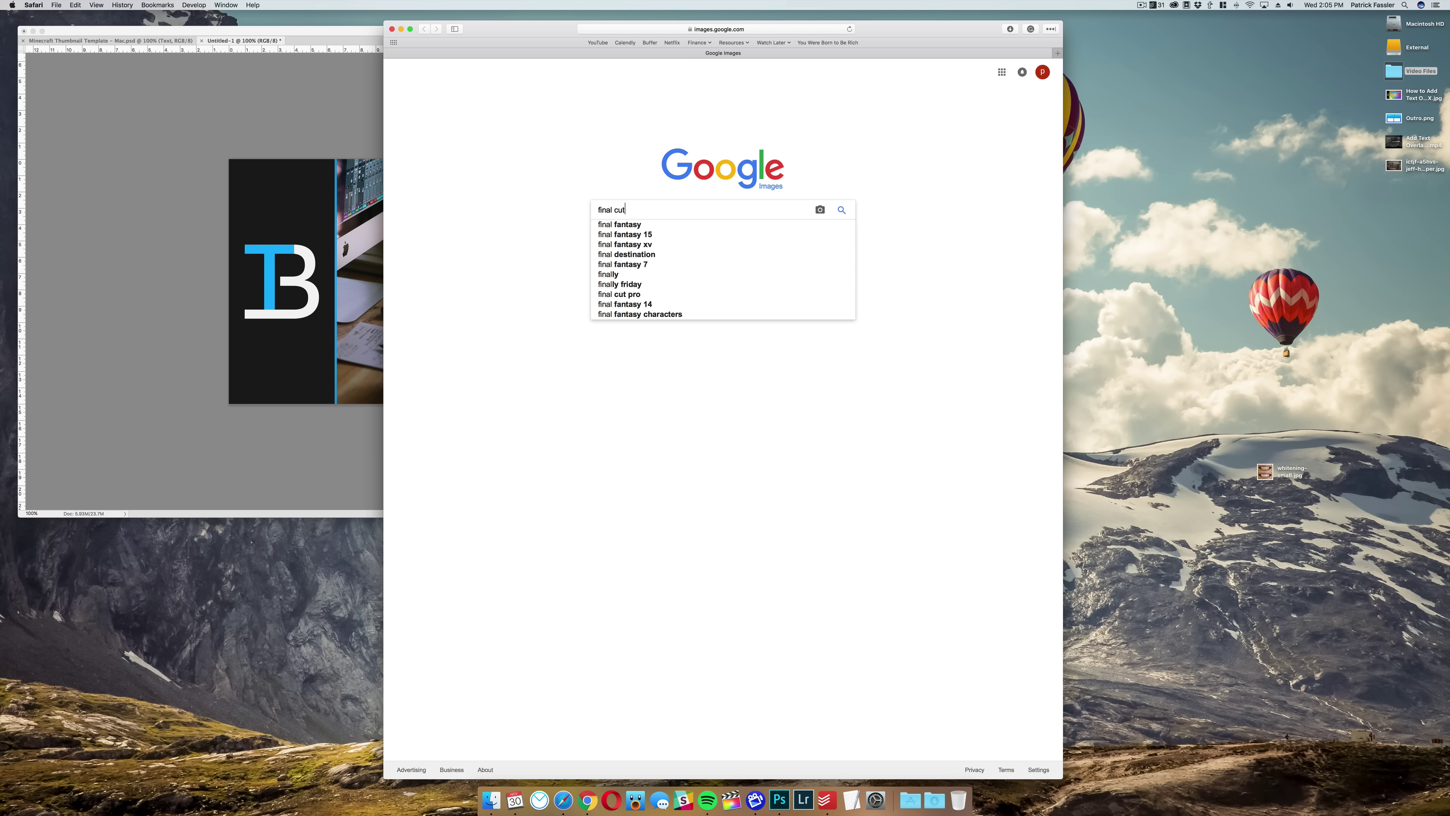
{"action": "type", "text": " pro x logo"}
{"action": "key", "text": "Return"}
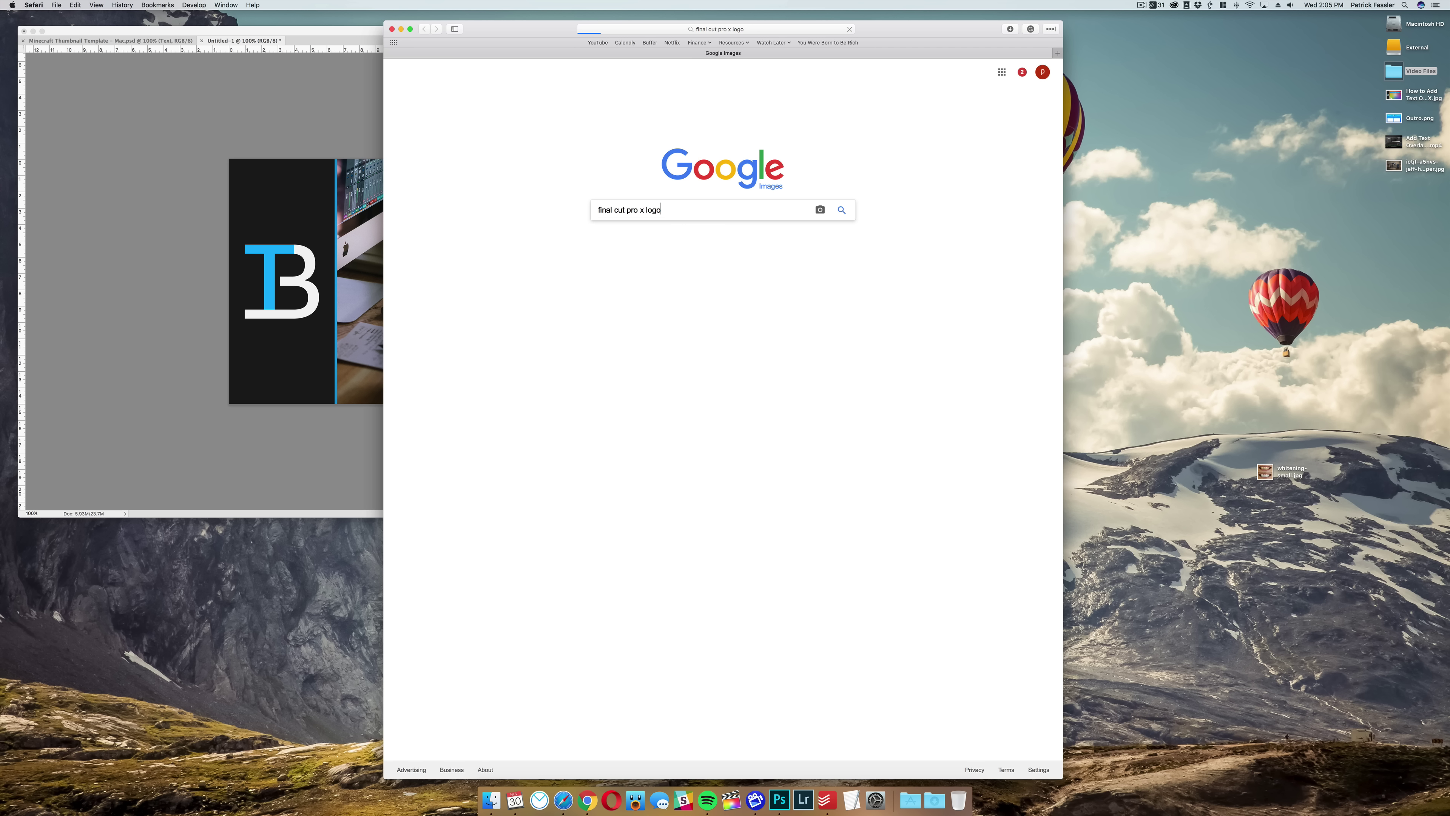
Step: Filter the image results to large size, open the full-size Final Cut Pro X clapperboard icon, and save it to the desktop
{"action": "left_click", "coordinate": [692, 101]}
{"action": "left_click", "coordinate": [723, 100]}
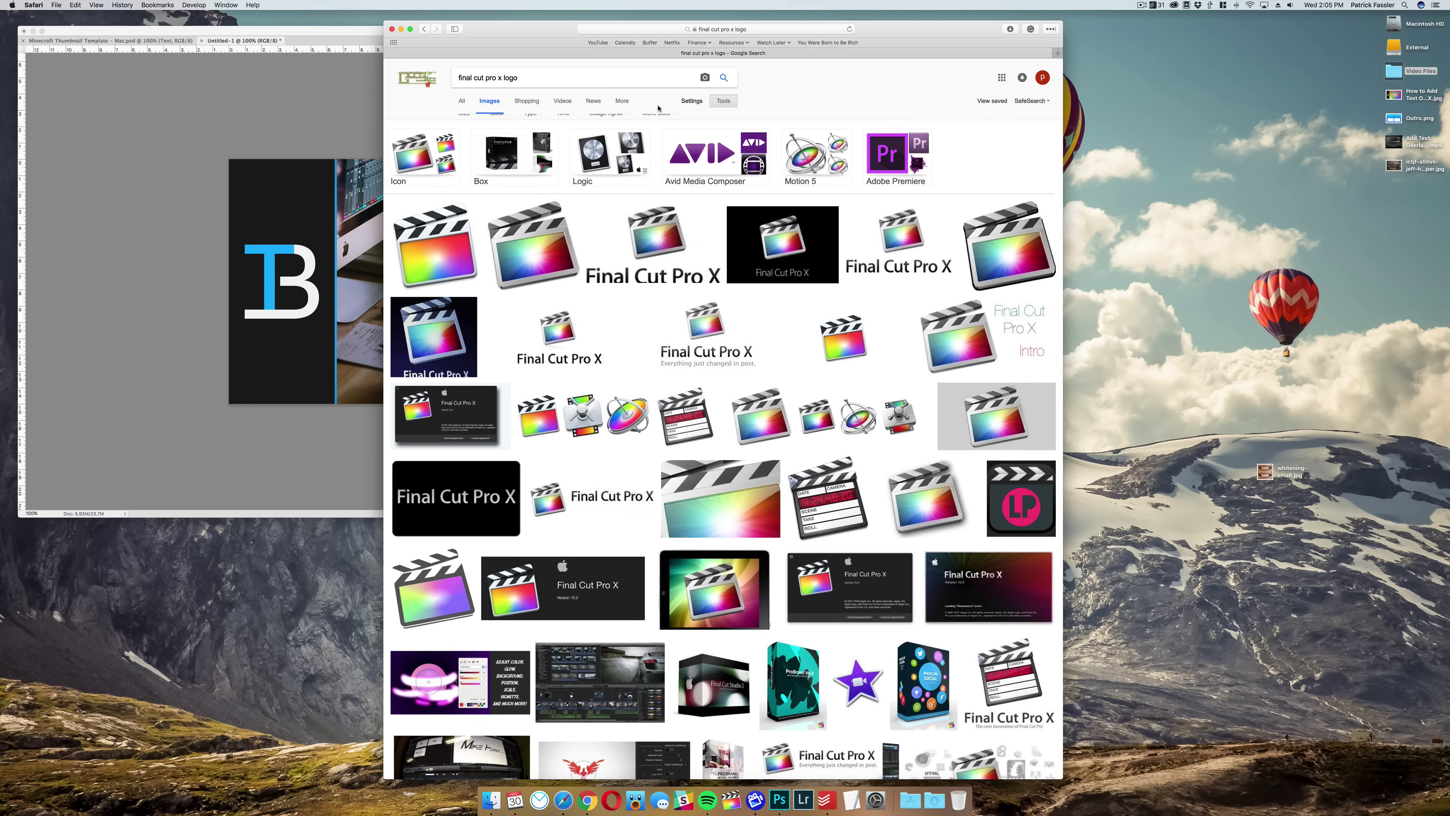
{"action": "left_click", "coordinate": [466, 120]}
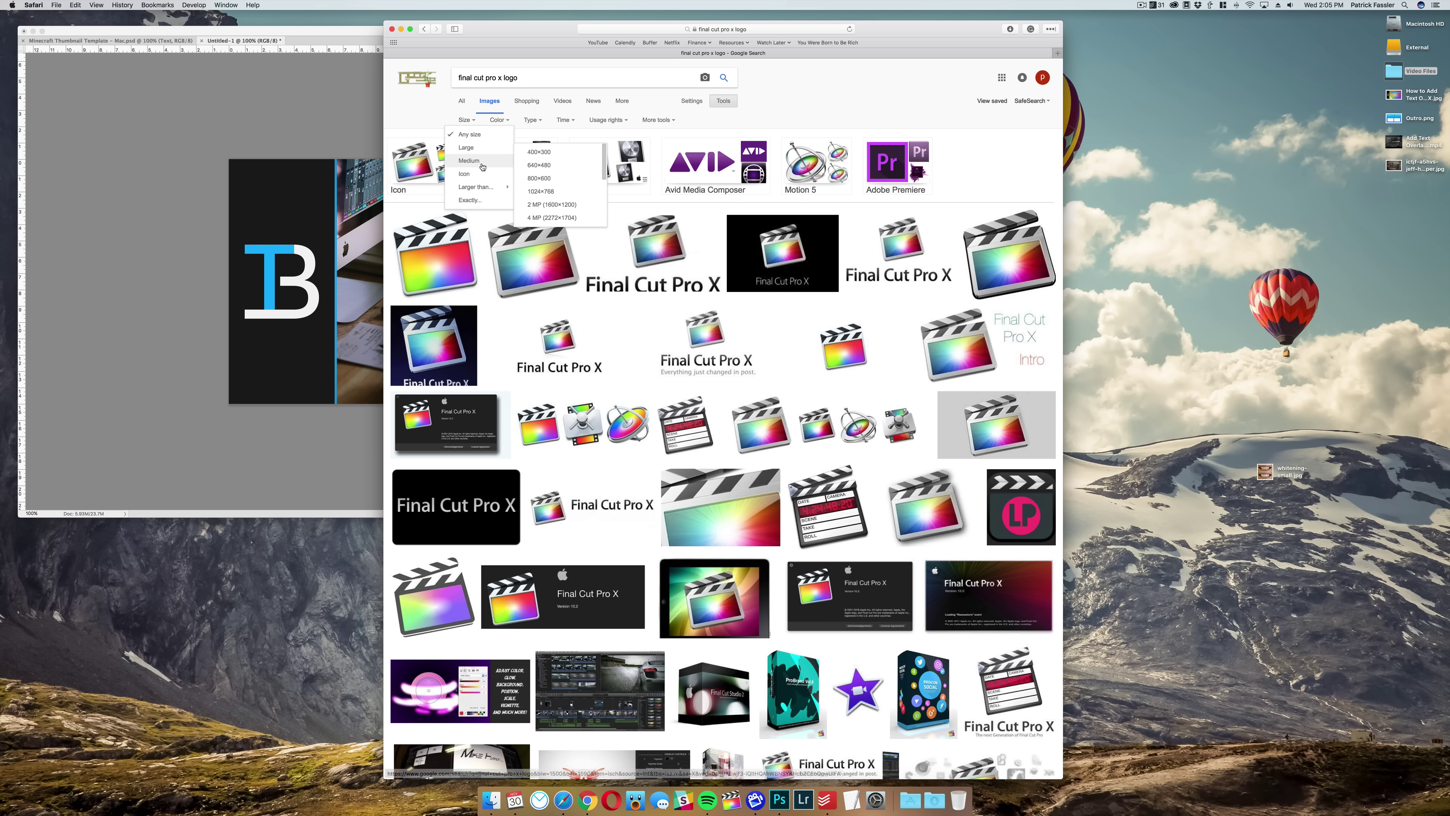
{"action": "left_click", "coordinate": [481, 149]}
{"action": "left_click", "coordinate": [451, 183]}
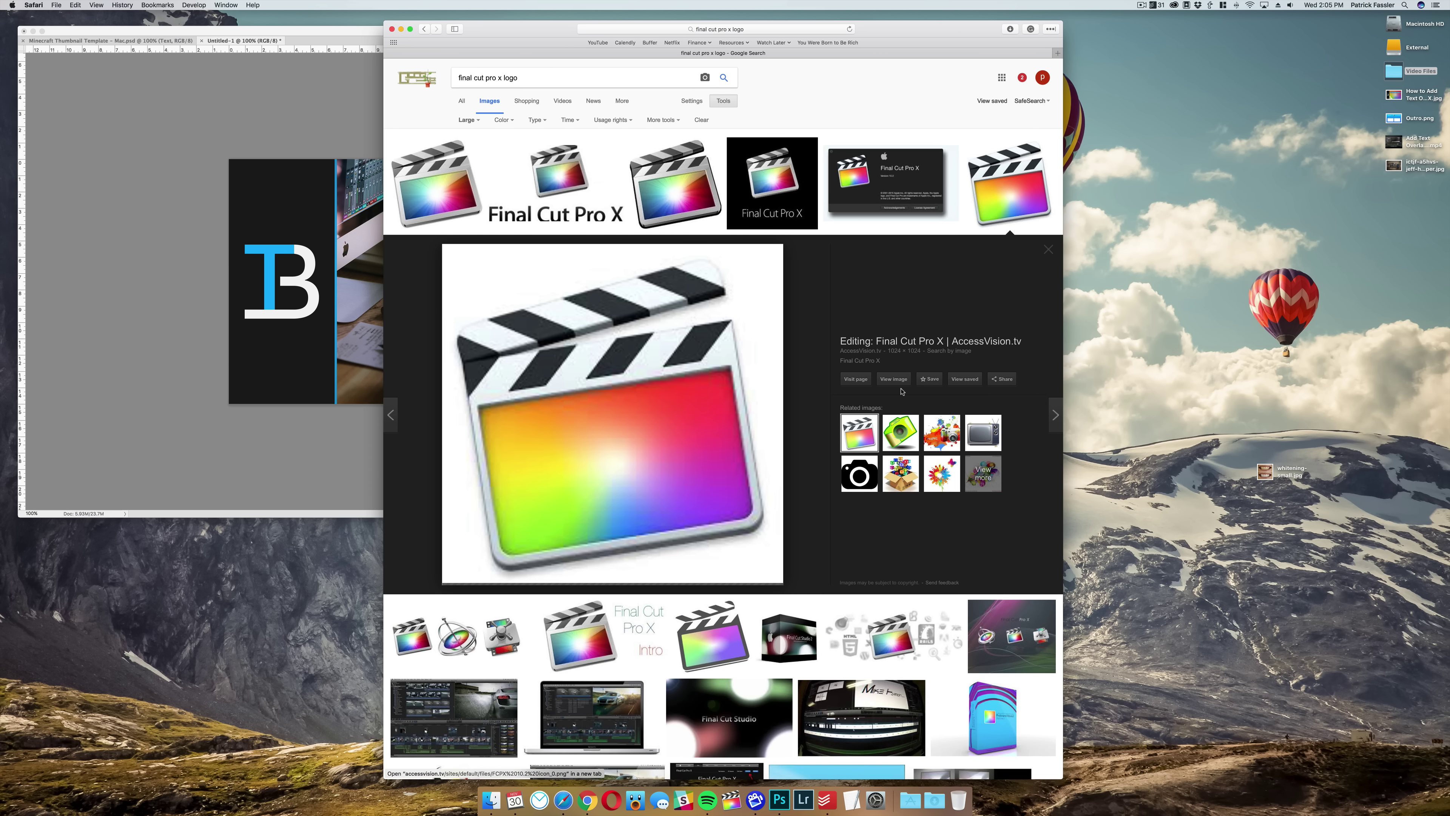
{"action": "left_click", "coordinate": [620, 305]}
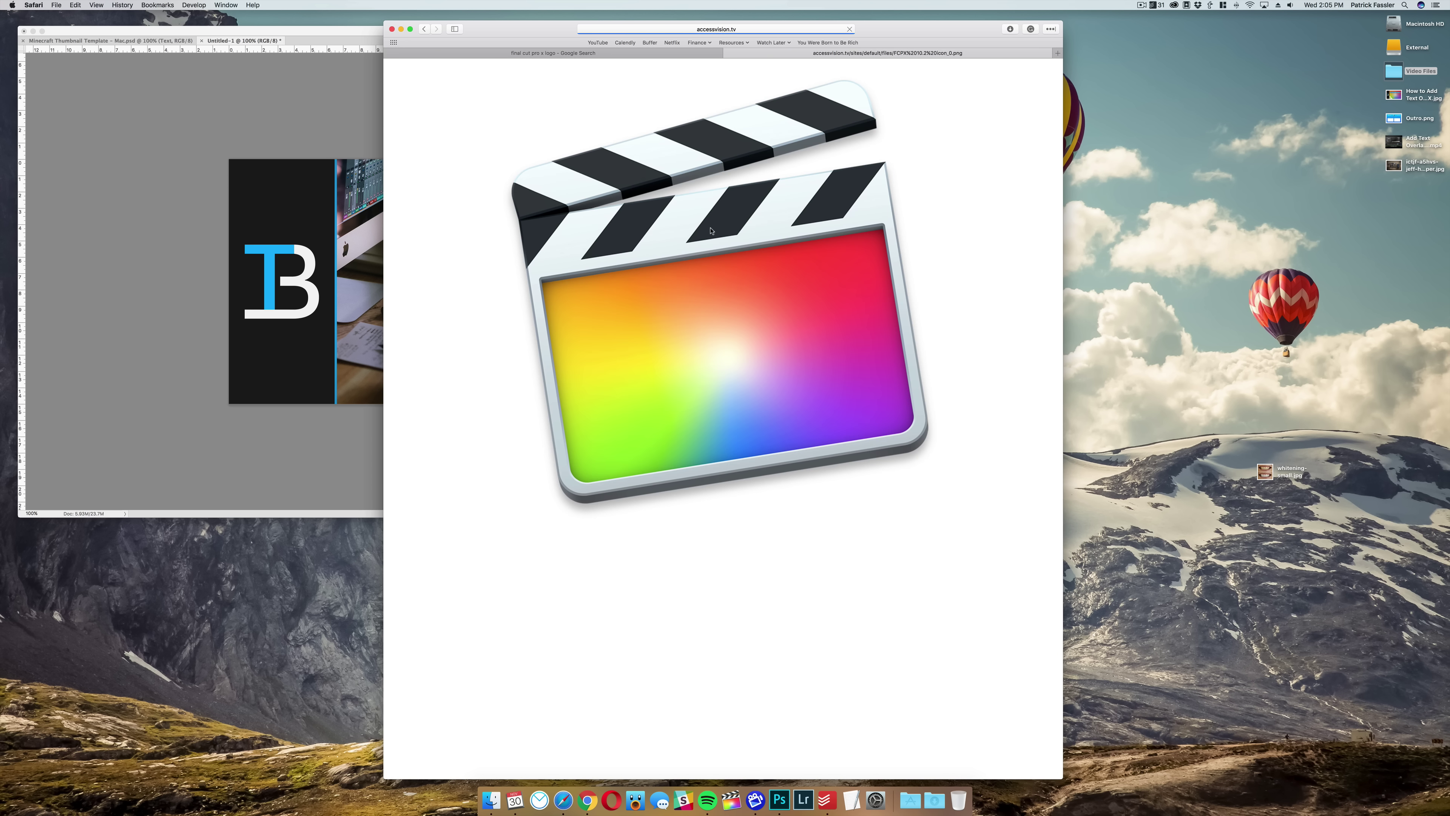
{"action": "key", "text": "super+m"}
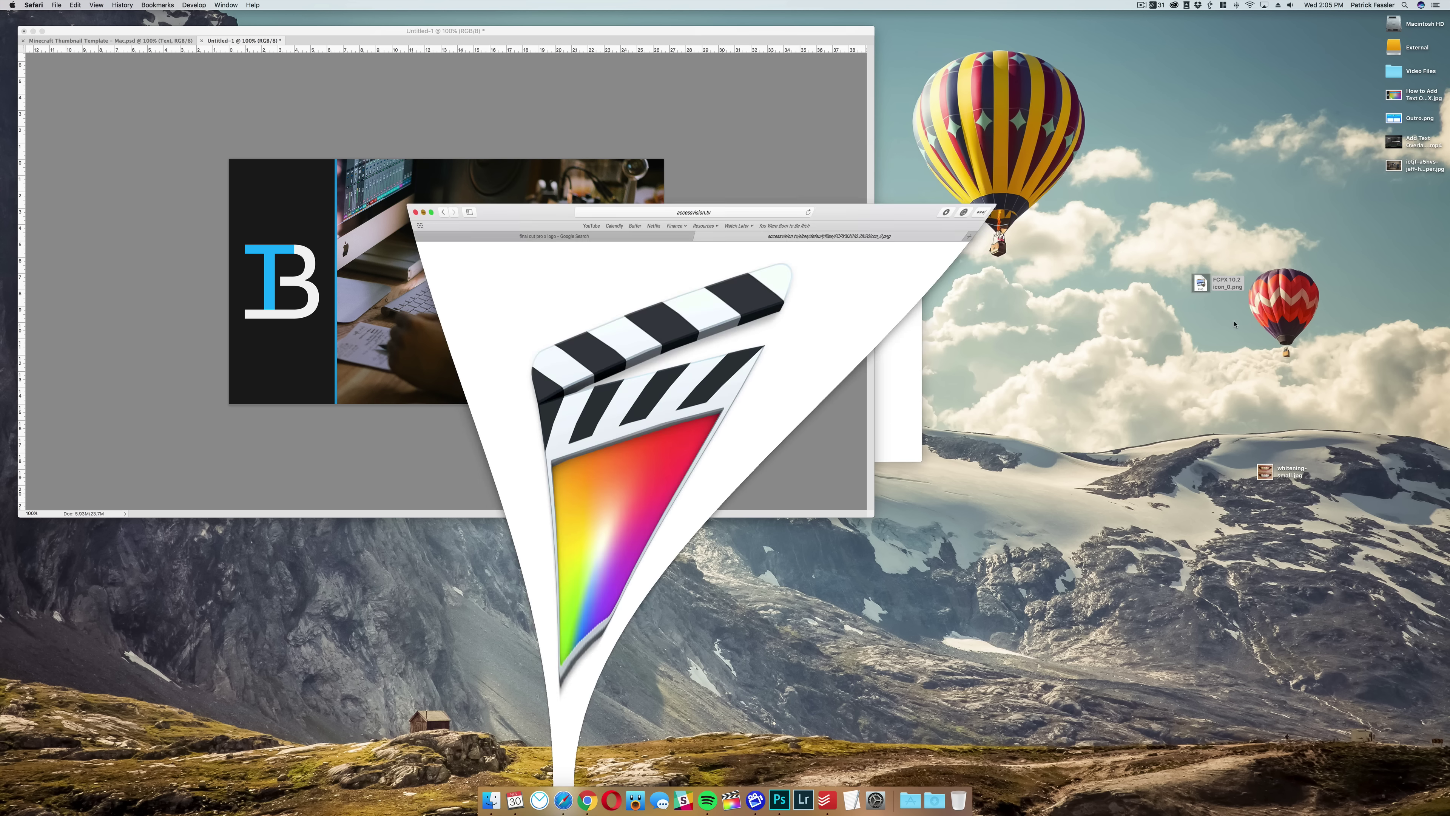
Step: Place the saved FCPX 10.2 icon file in the Photoshop thumbnail document and scale it down onto the lower middle of the desk photo
{"action": "left_click_drag", "start_coordinate": [1201, 282], "coordinate": [519, 284]}
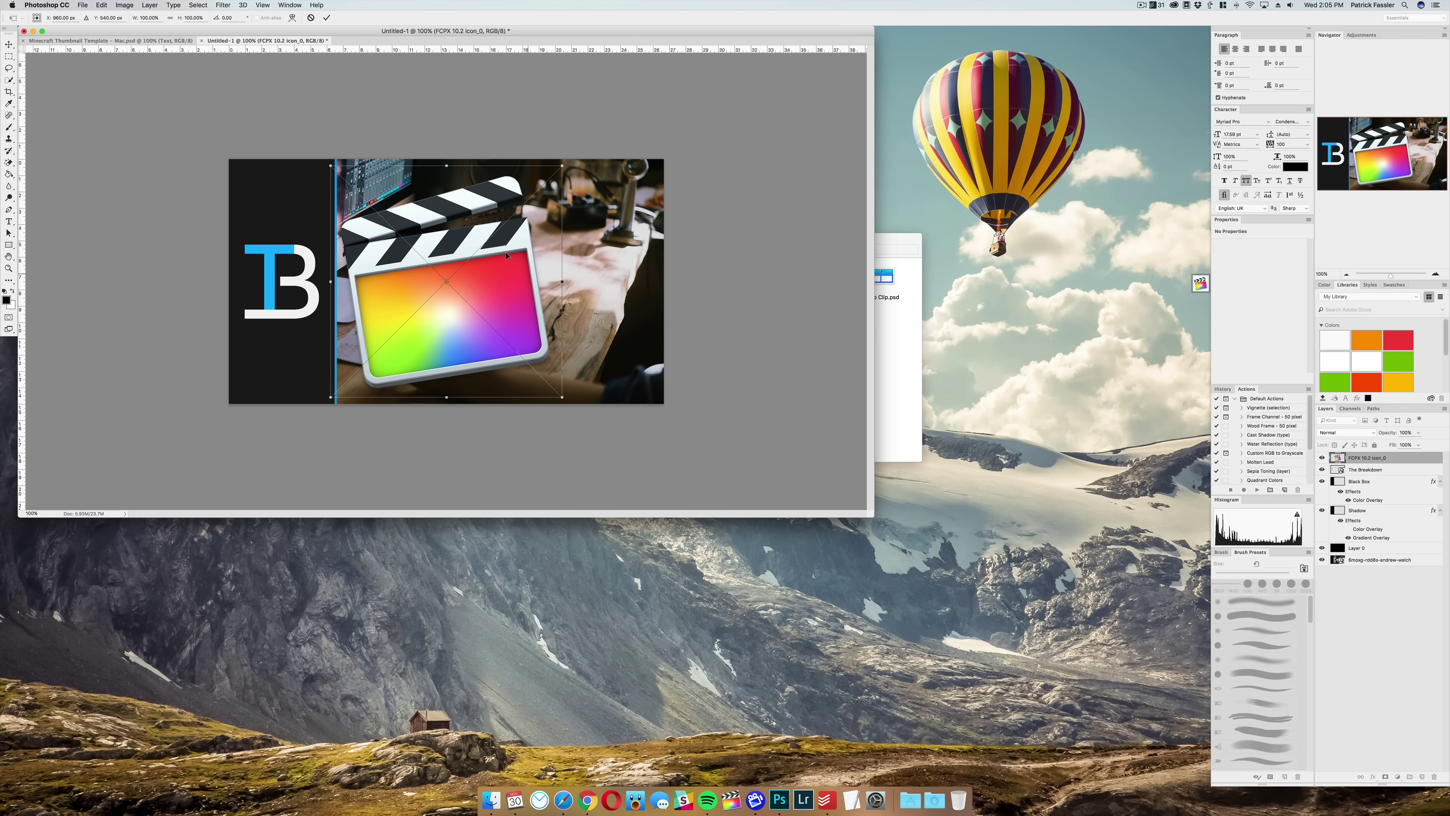
{"action": "left_click_drag", "start_coordinate": [563, 168], "coordinate": [576, 259]}
{"action": "key", "text": "Return"}
{"action": "left_click_drag", "start_coordinate": [538, 337], "coordinate": [533, 338]}
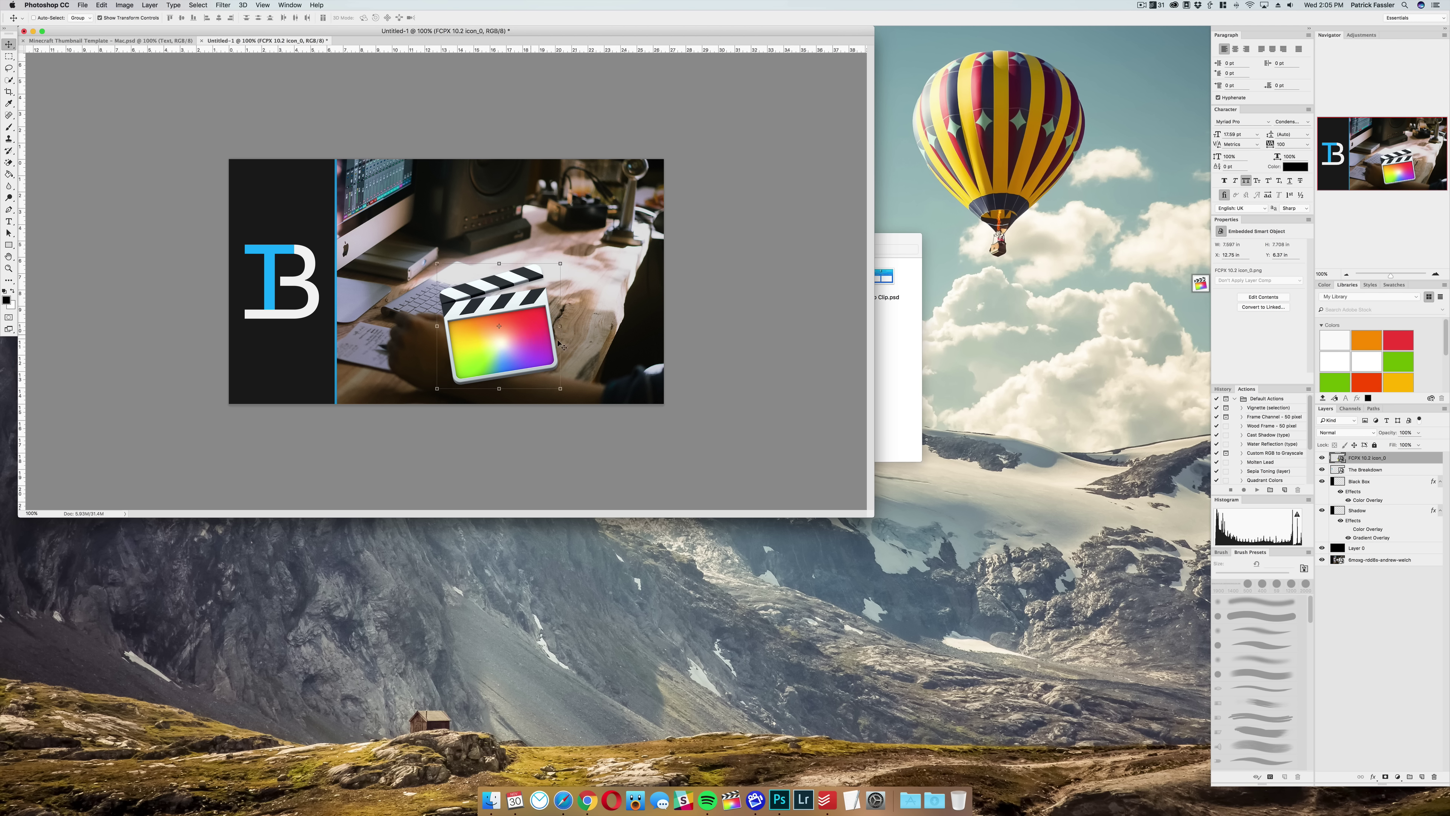
{"action": "left_click", "coordinate": [1399, 610]}
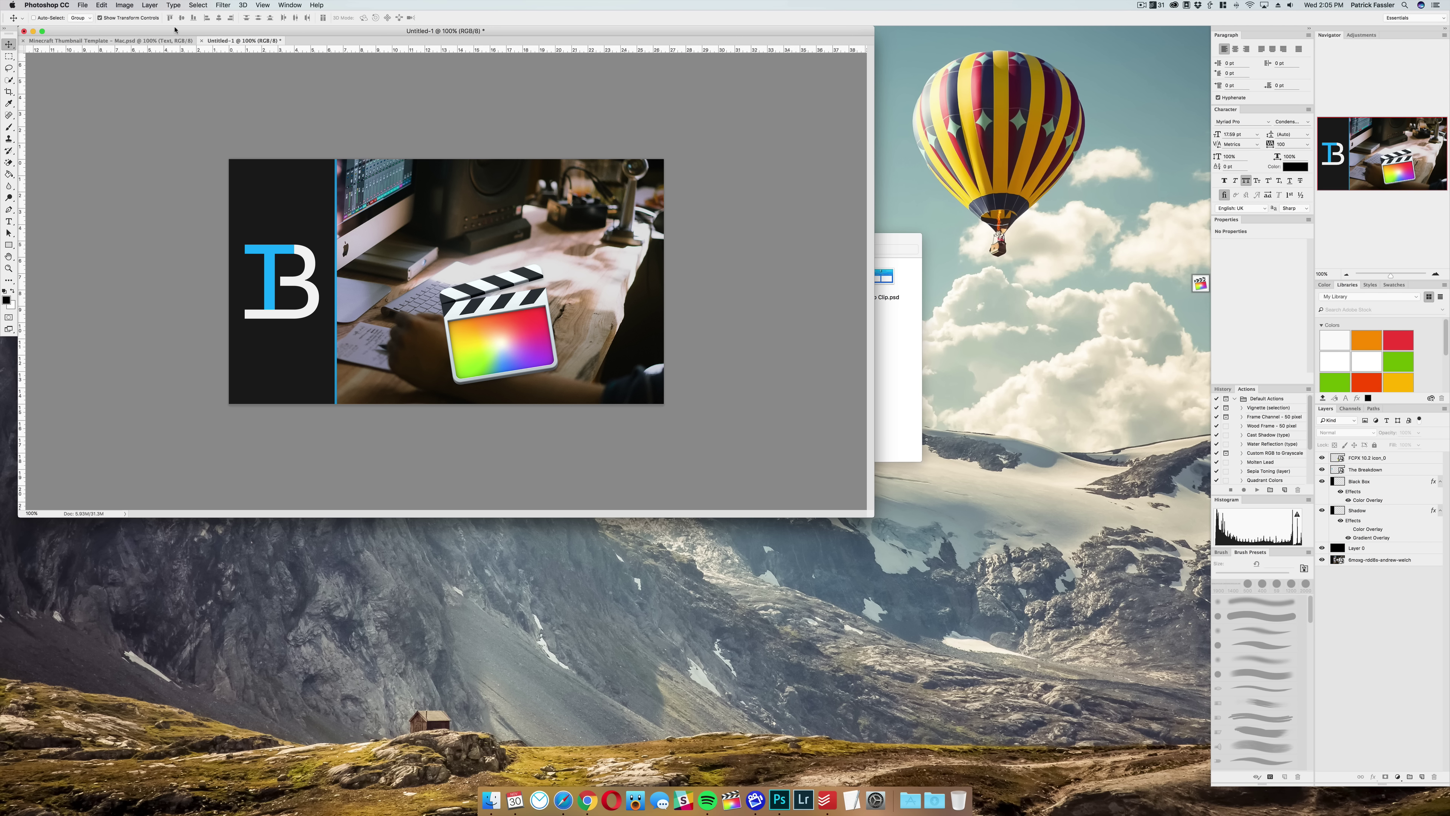
Step: Check the Minecraft template for reference, then draw a title bar rectangle about 1140 x 170 px across the upper desk photo
{"action": "left_click", "coordinate": [165, 40]}
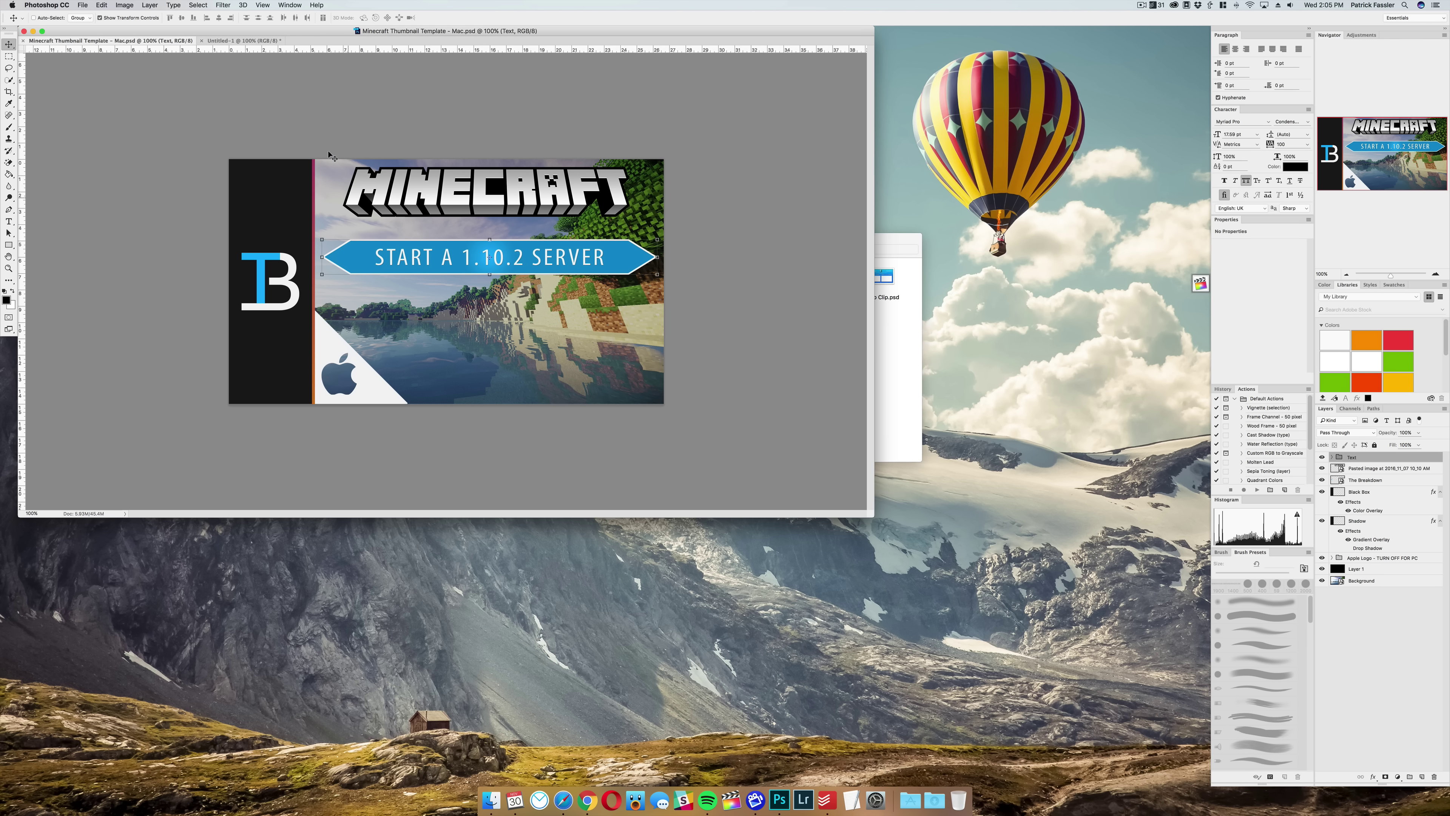
{"action": "left_click", "coordinate": [243, 41]}
{"action": "left_click", "coordinate": [9, 245]}
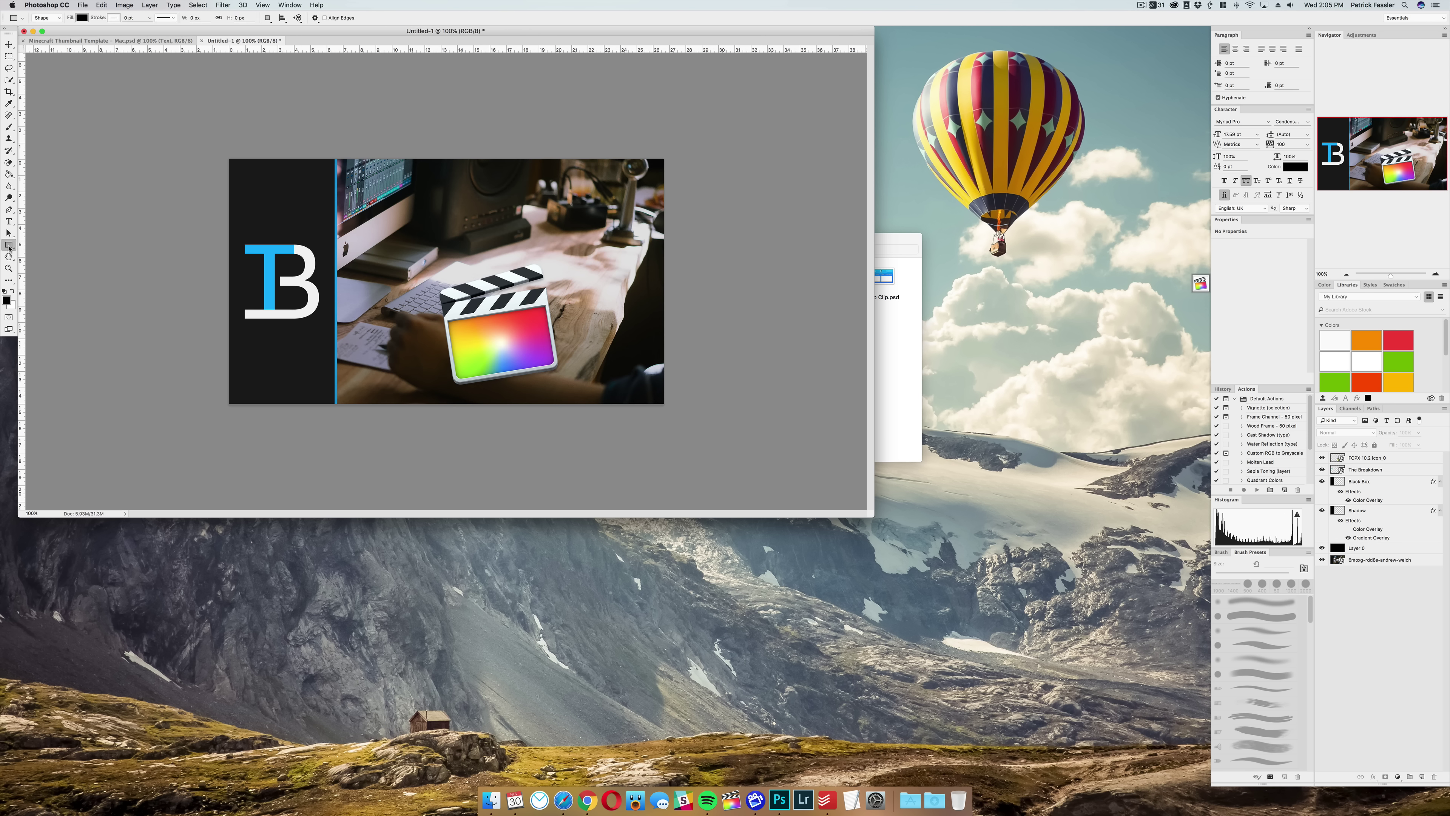
{"action": "left_click_drag", "start_coordinate": [379, 202], "coordinate": [598, 221]}
{"action": "key", "text": "v"}
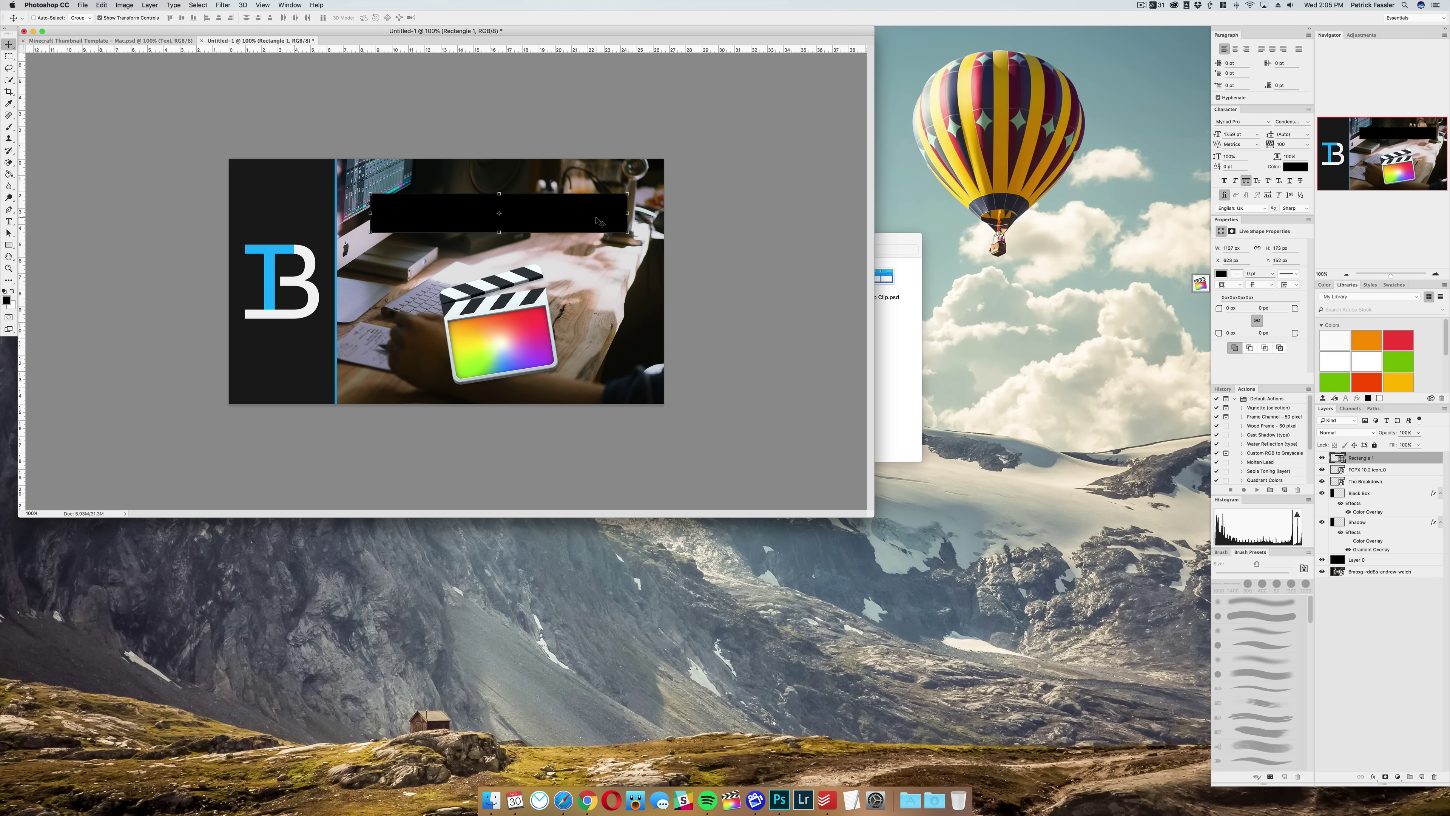
Step: Add a gradient overlay to the title bar rectangle using the white to light grey preset
{"action": "double_click", "coordinate": [1404, 462]}
{"action": "left_click", "coordinate": [793, 453]}
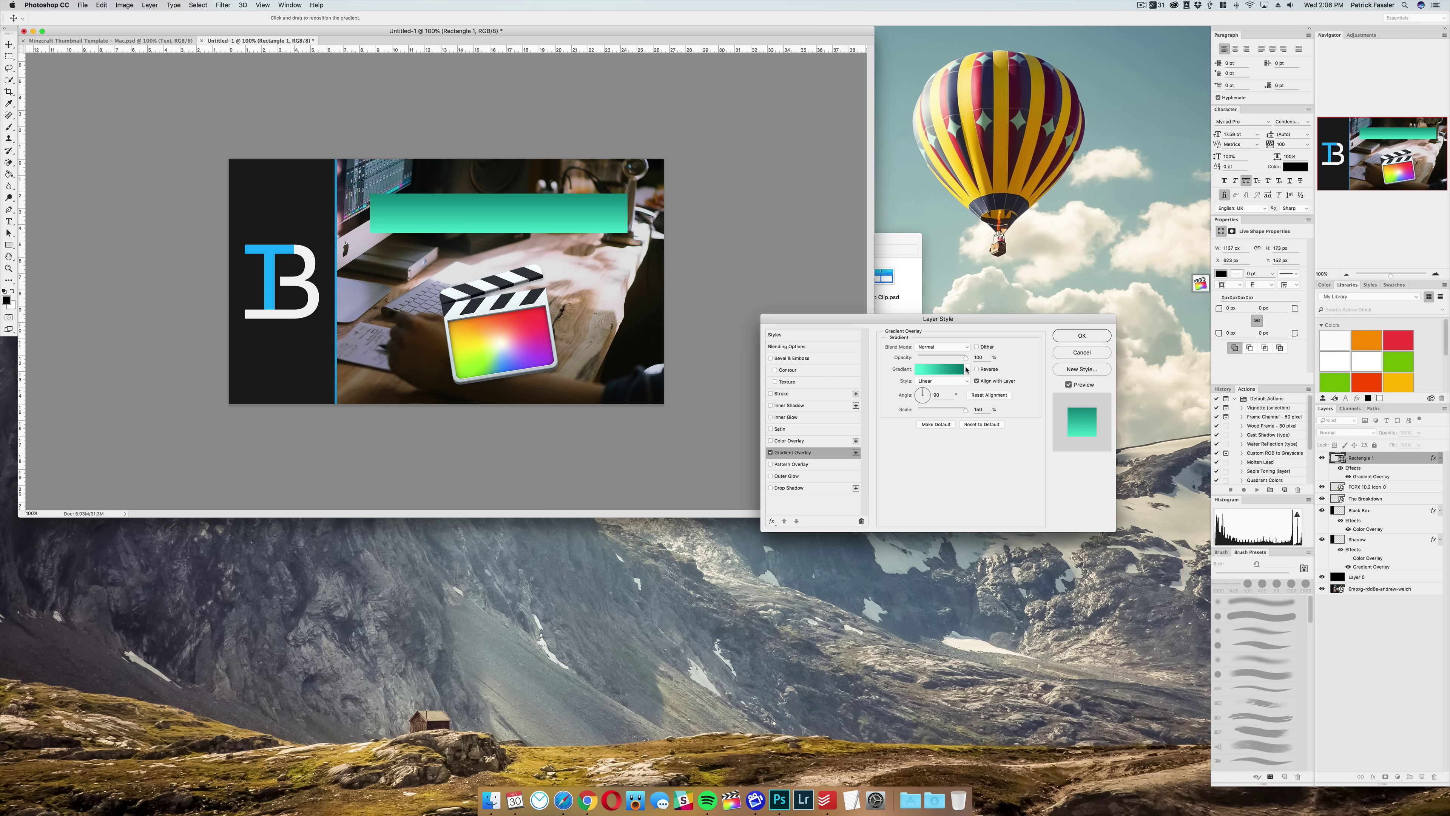
{"action": "left_click", "coordinate": [967, 369]}
{"action": "left_click", "coordinate": [970, 417]}
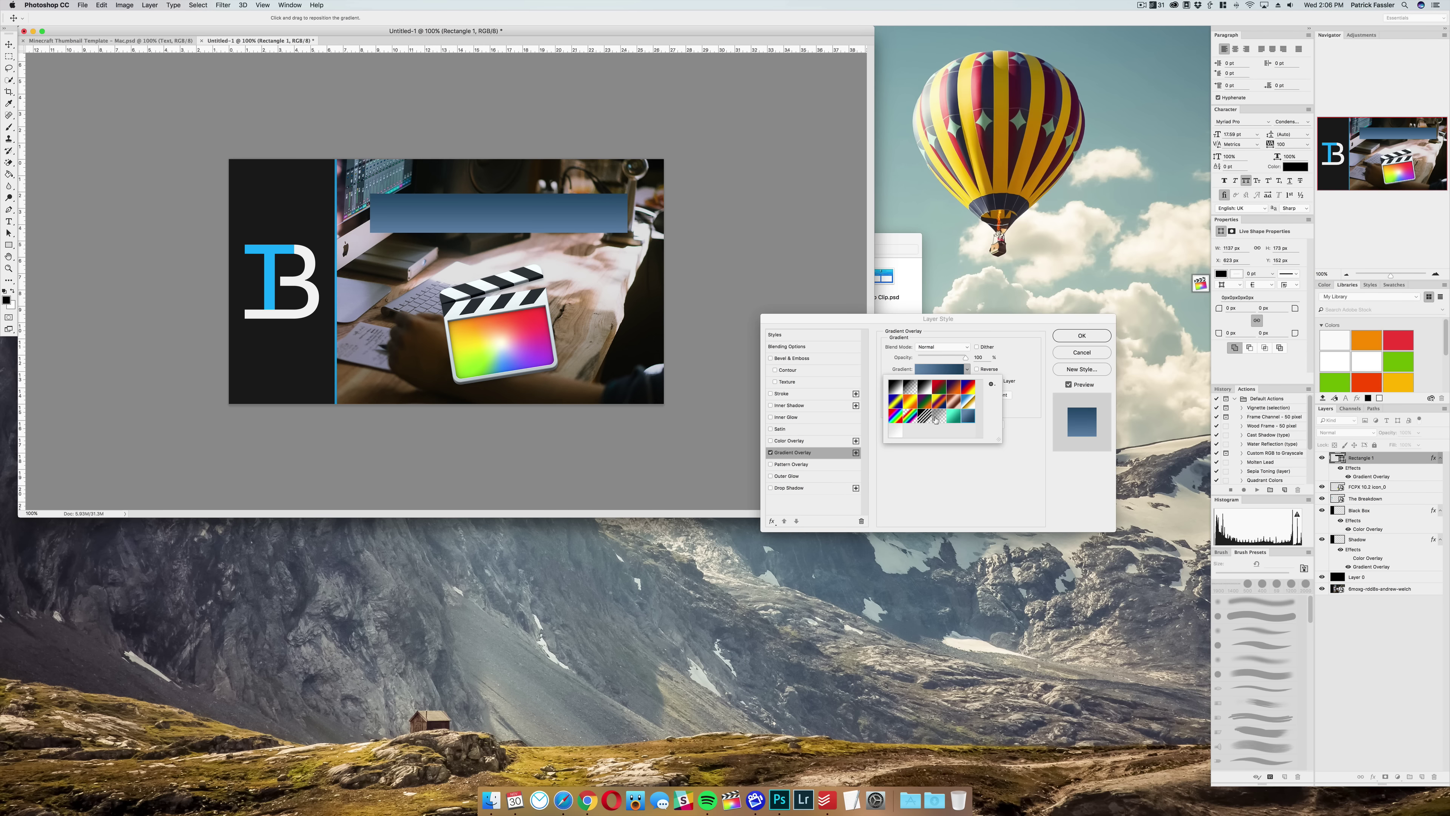
{"action": "left_click", "coordinate": [896, 432]}
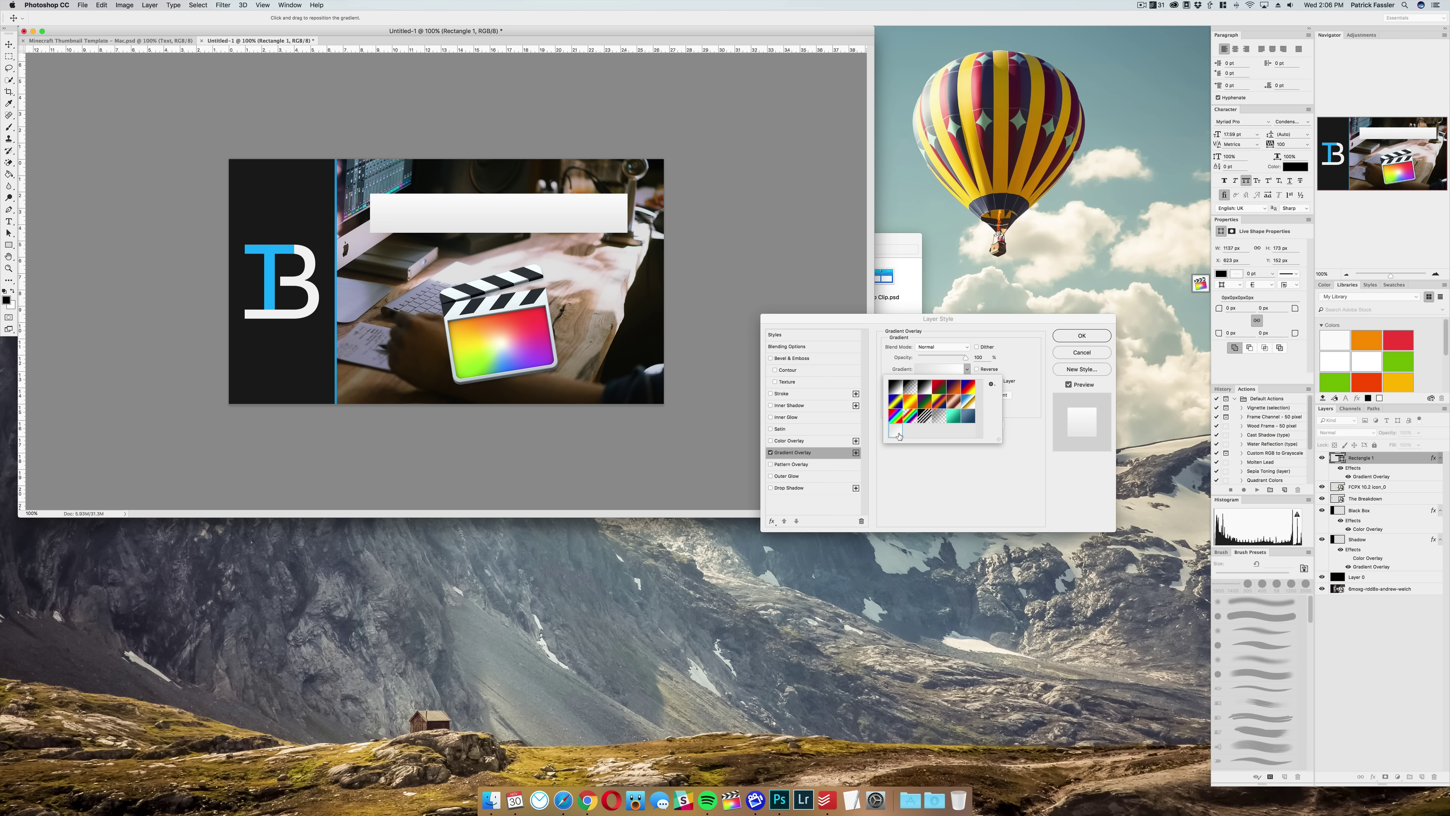
{"action": "left_click", "coordinate": [946, 466]}
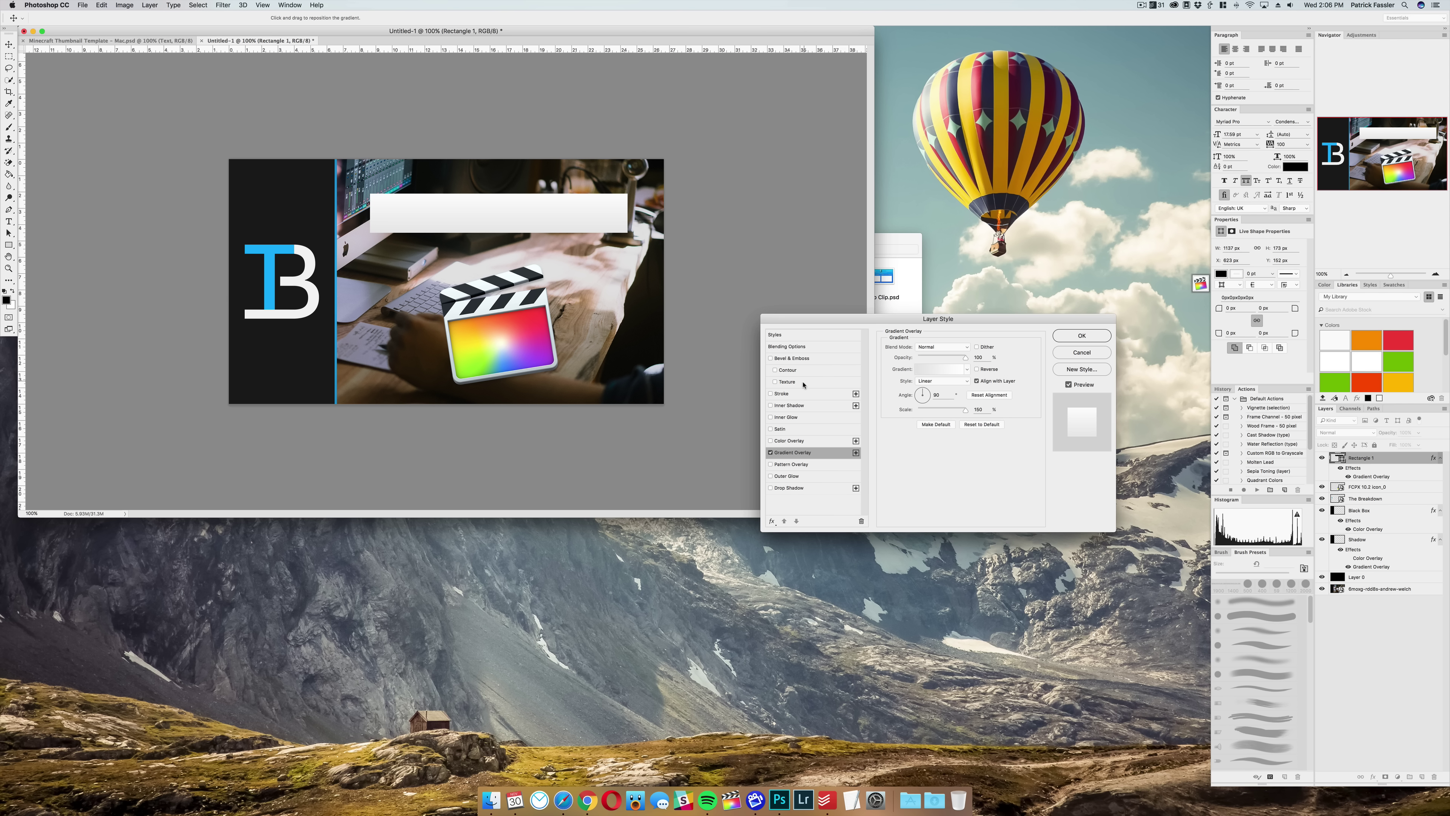
Step: Add an inside stroke to the title bar in the logo's blue, #19b5fe, and apply the layer style
{"action": "left_click", "coordinate": [814, 395]}
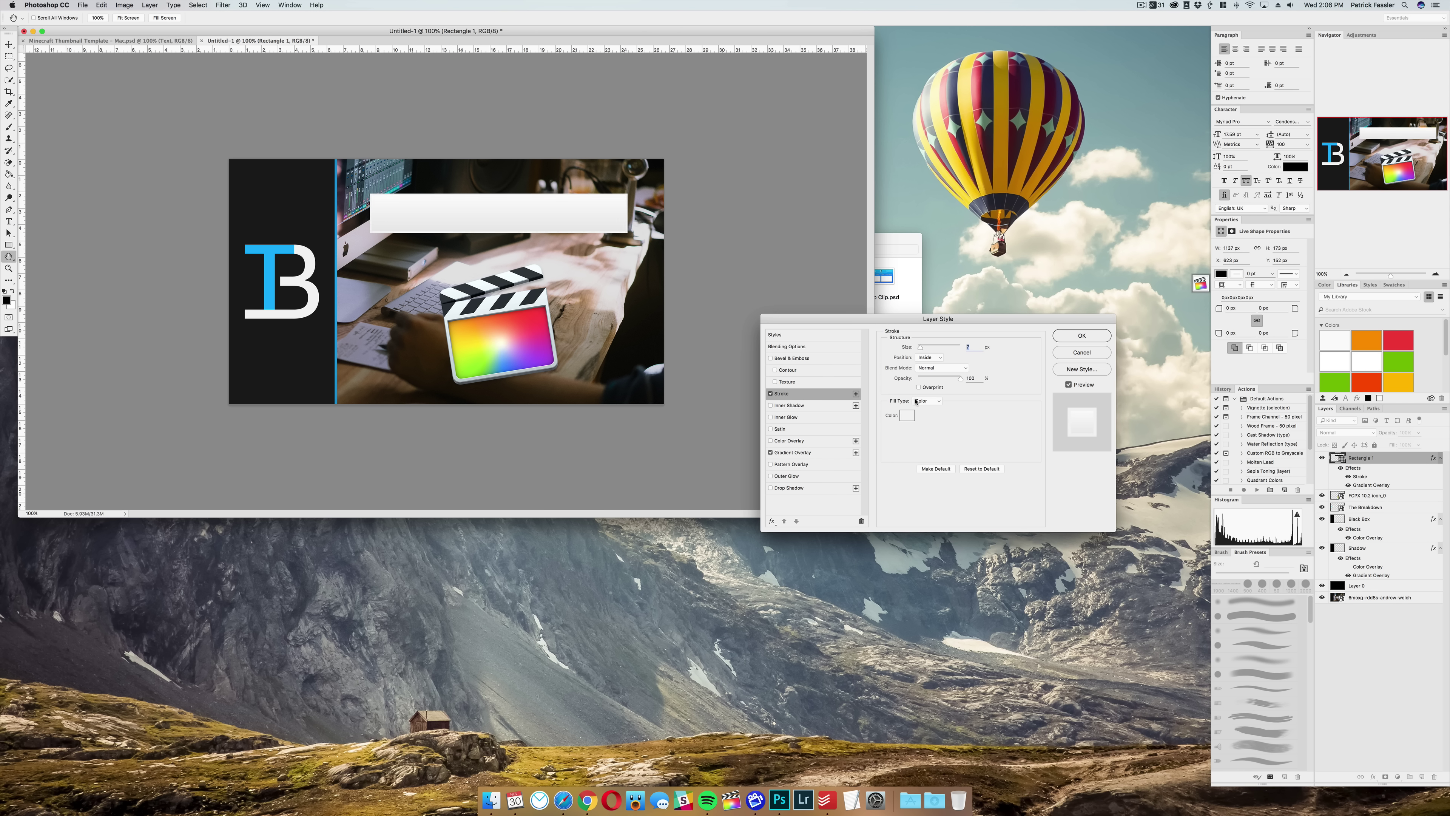
{"action": "left_click", "coordinate": [905, 417]}
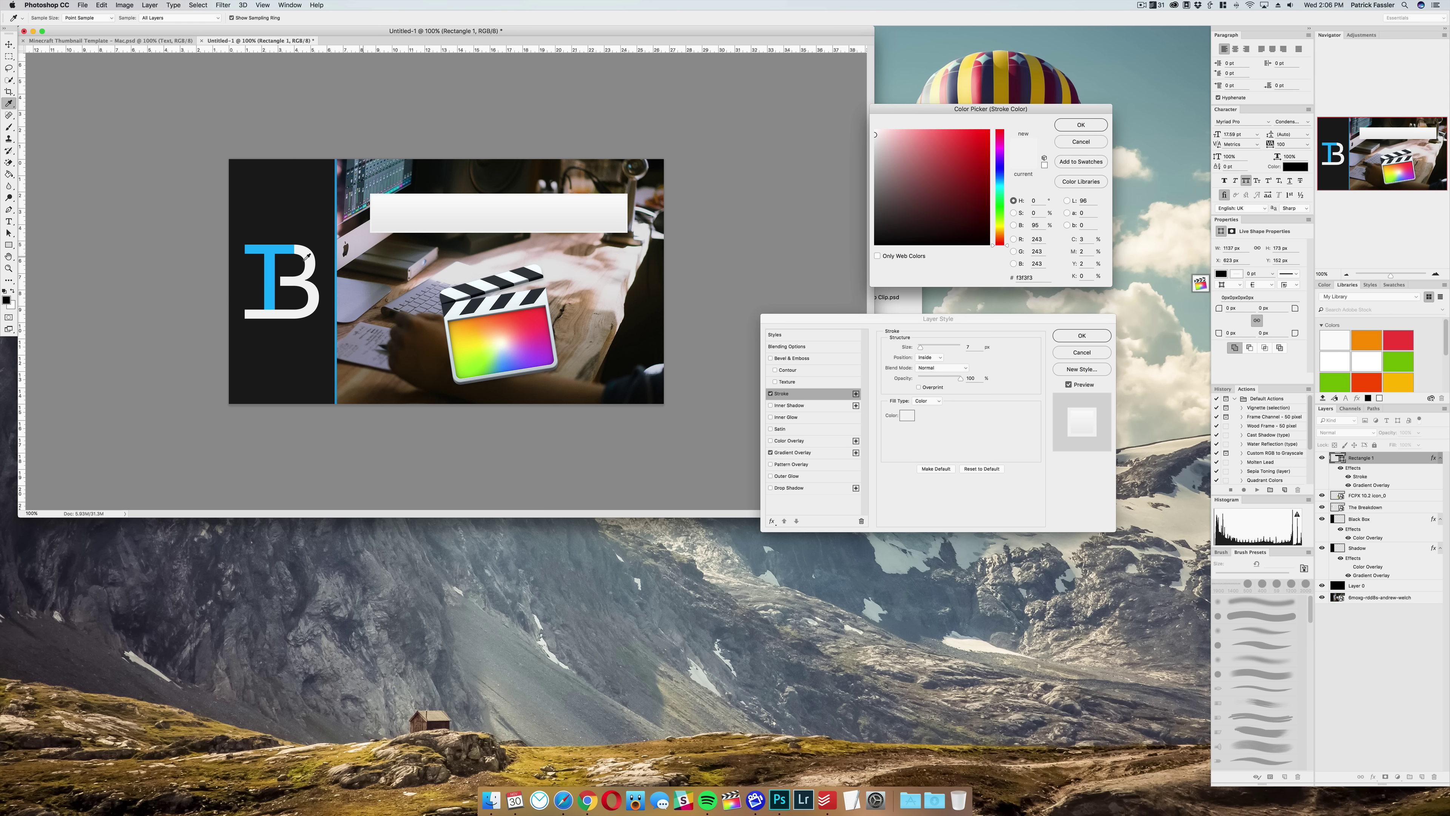
{"action": "left_click", "coordinate": [268, 277]}
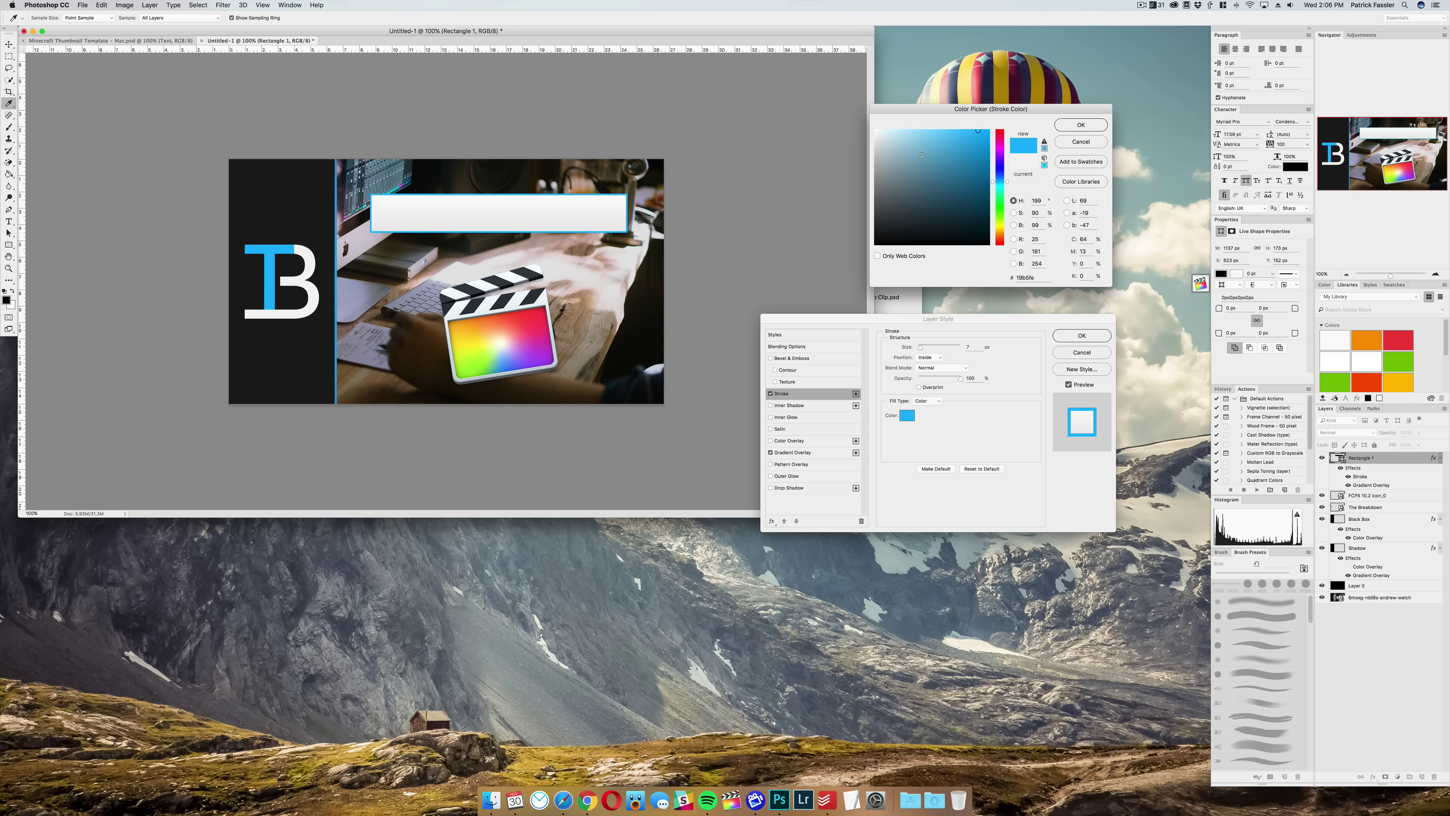
{"action": "left_click", "coordinate": [1076, 128]}
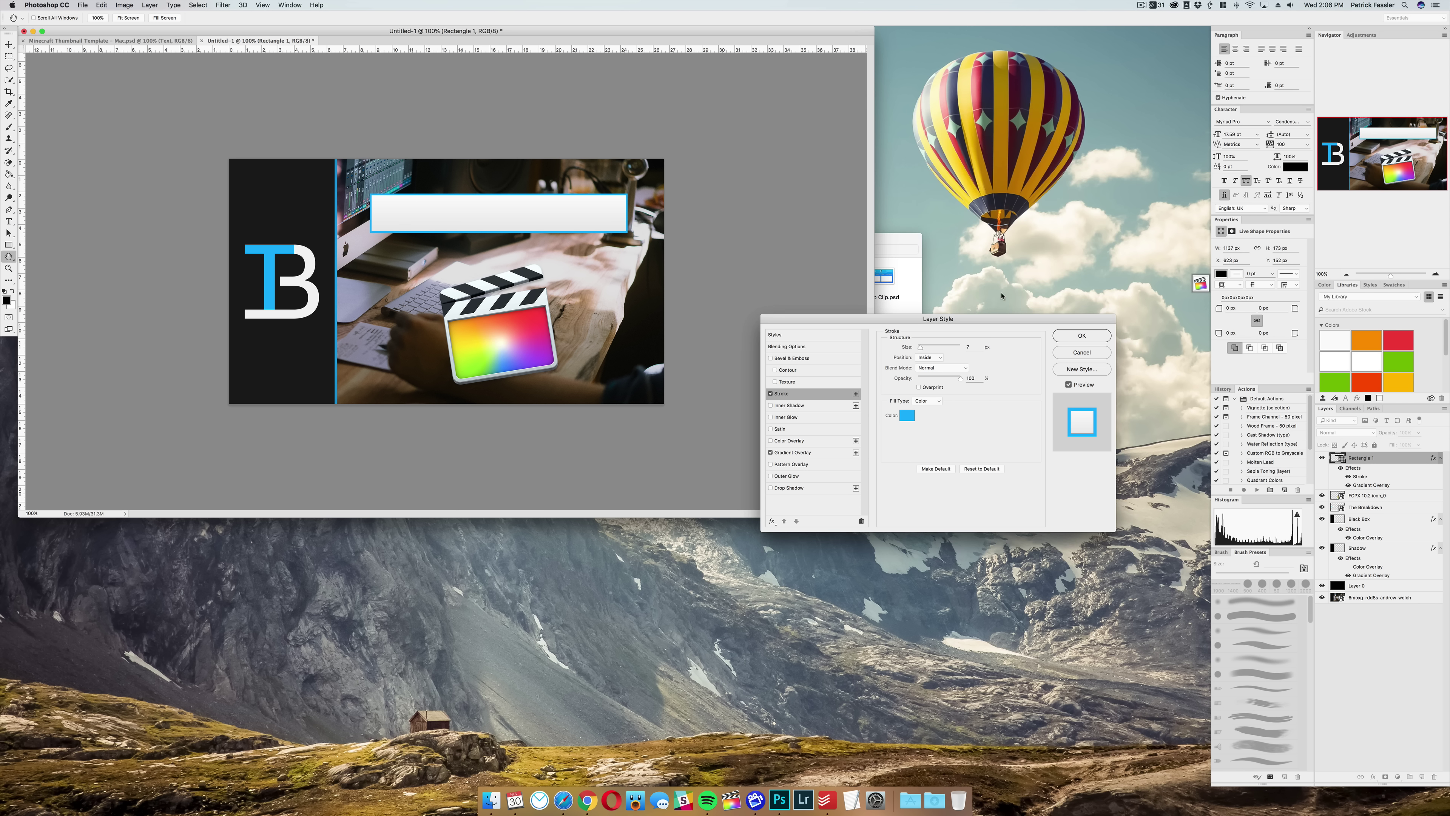
{"action": "left_click", "coordinate": [1094, 339]}
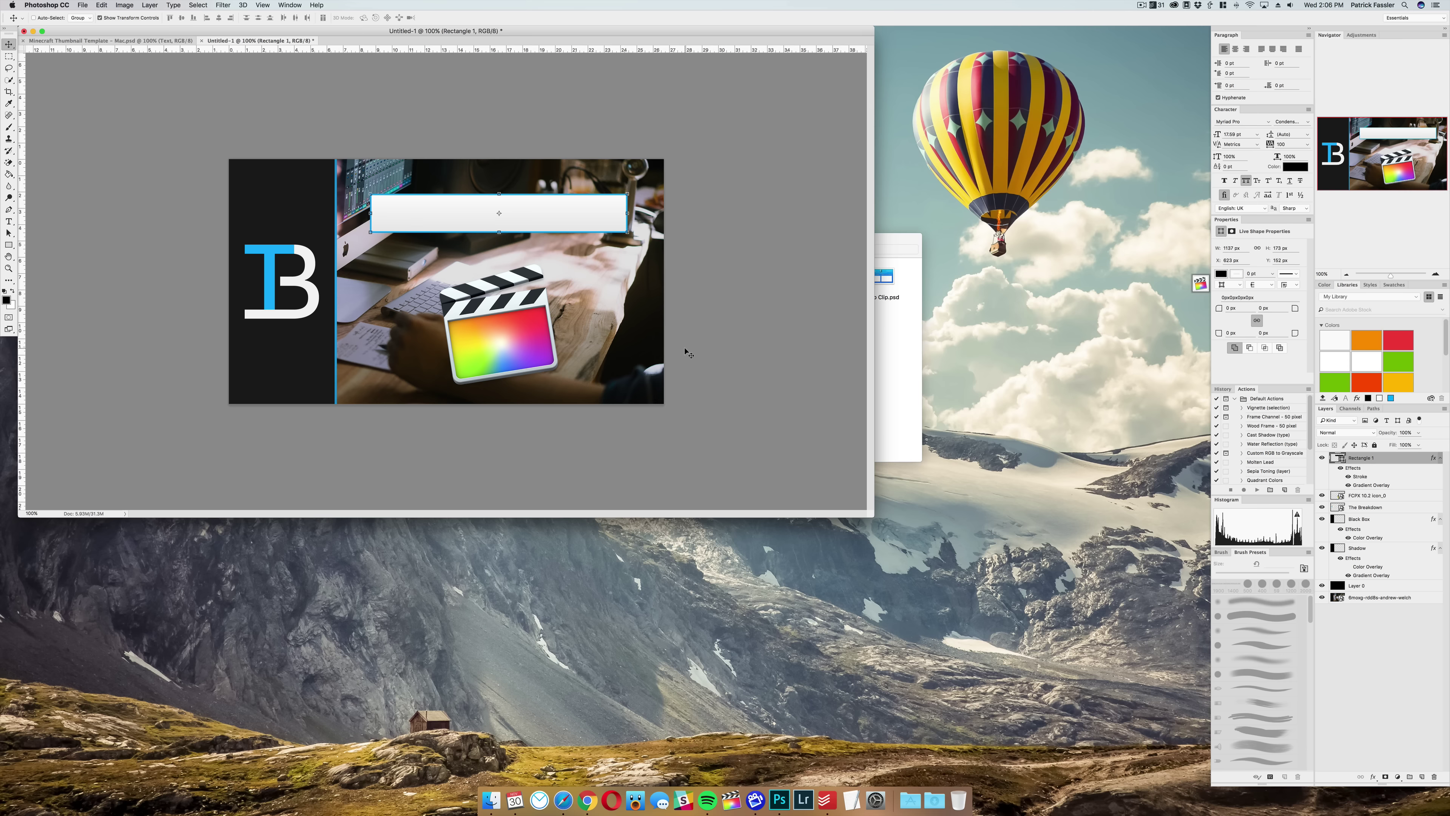
Step: Move the title bar up near the photo's upper edge and center it horizontally within a selection of the photo area
{"action": "left_click_drag", "start_coordinate": [566, 217], "coordinate": [566, 196]}
{"action": "key", "text": "m"}
{"action": "left_click_drag", "start_coordinate": [341, 149], "coordinate": [663, 405]}
{"action": "key", "text": "v"}
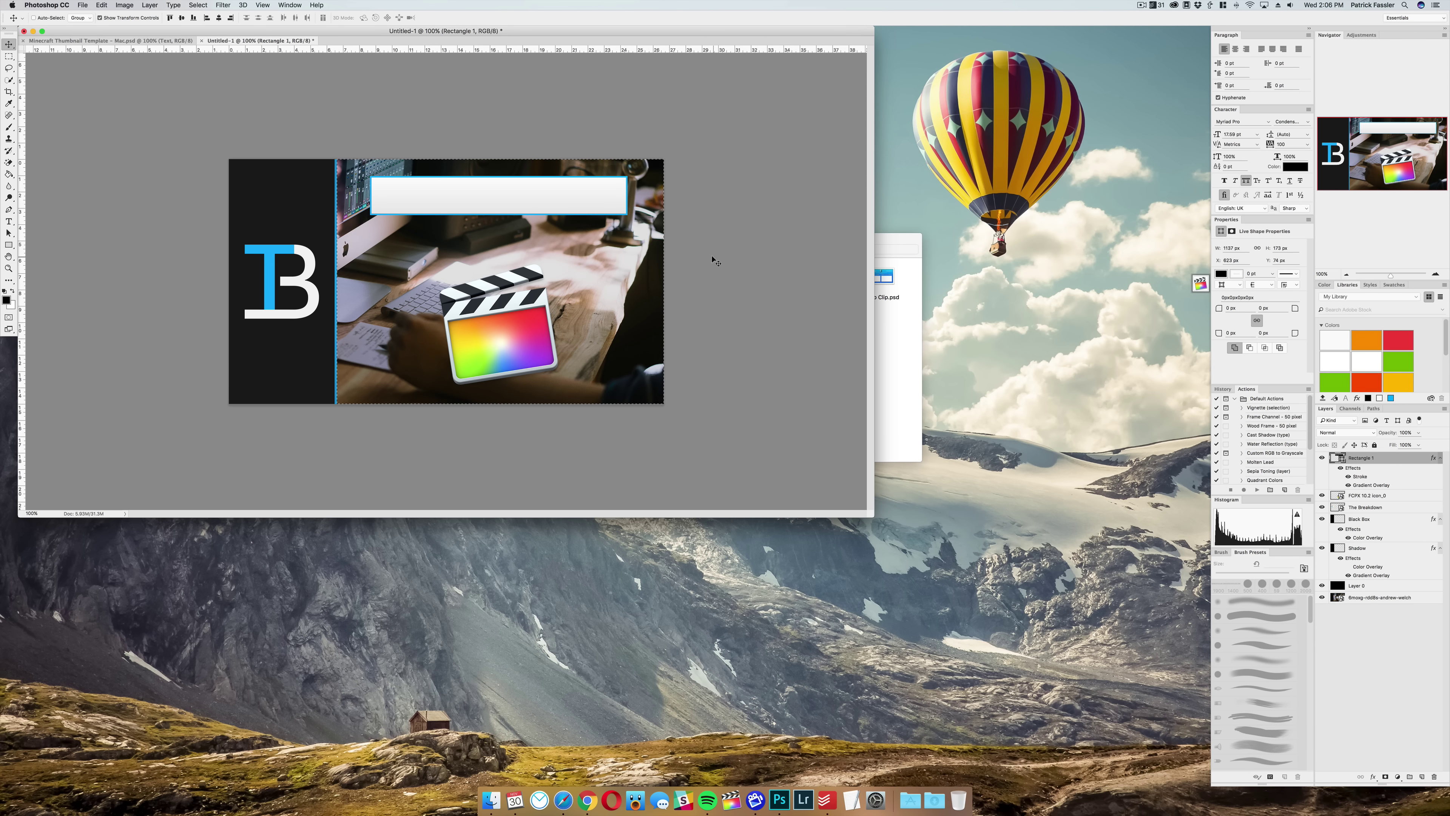
{"action": "left_click", "coordinate": [220, 18]}
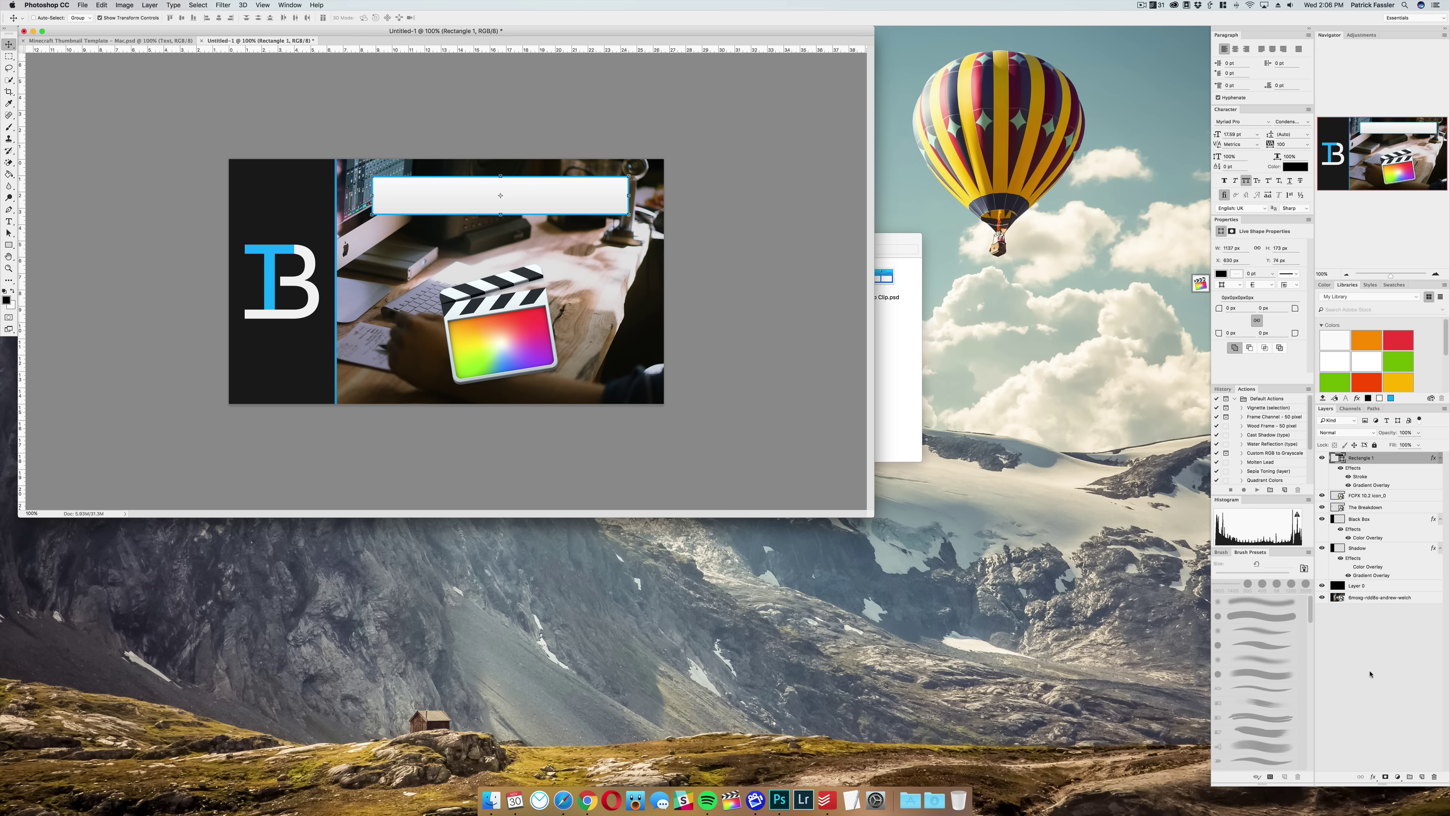
Step: Add the black title text "FIANL CUT TUTORIAL" at about 125 pt and position it over the white bar
{"action": "left_click", "coordinate": [1349, 621]}
{"action": "key", "text": "t"}
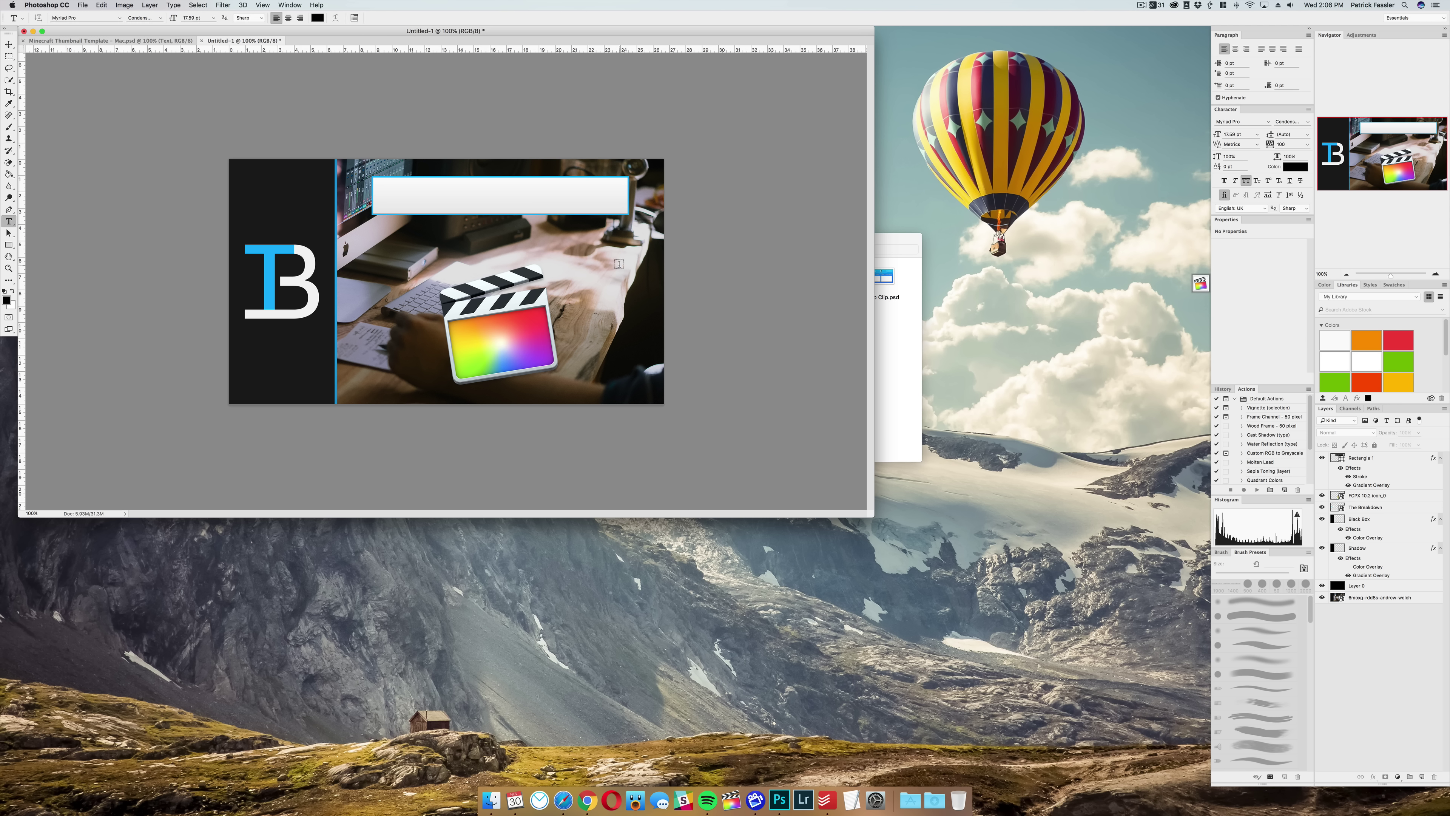
{"action": "left_click", "coordinate": [485, 206]}
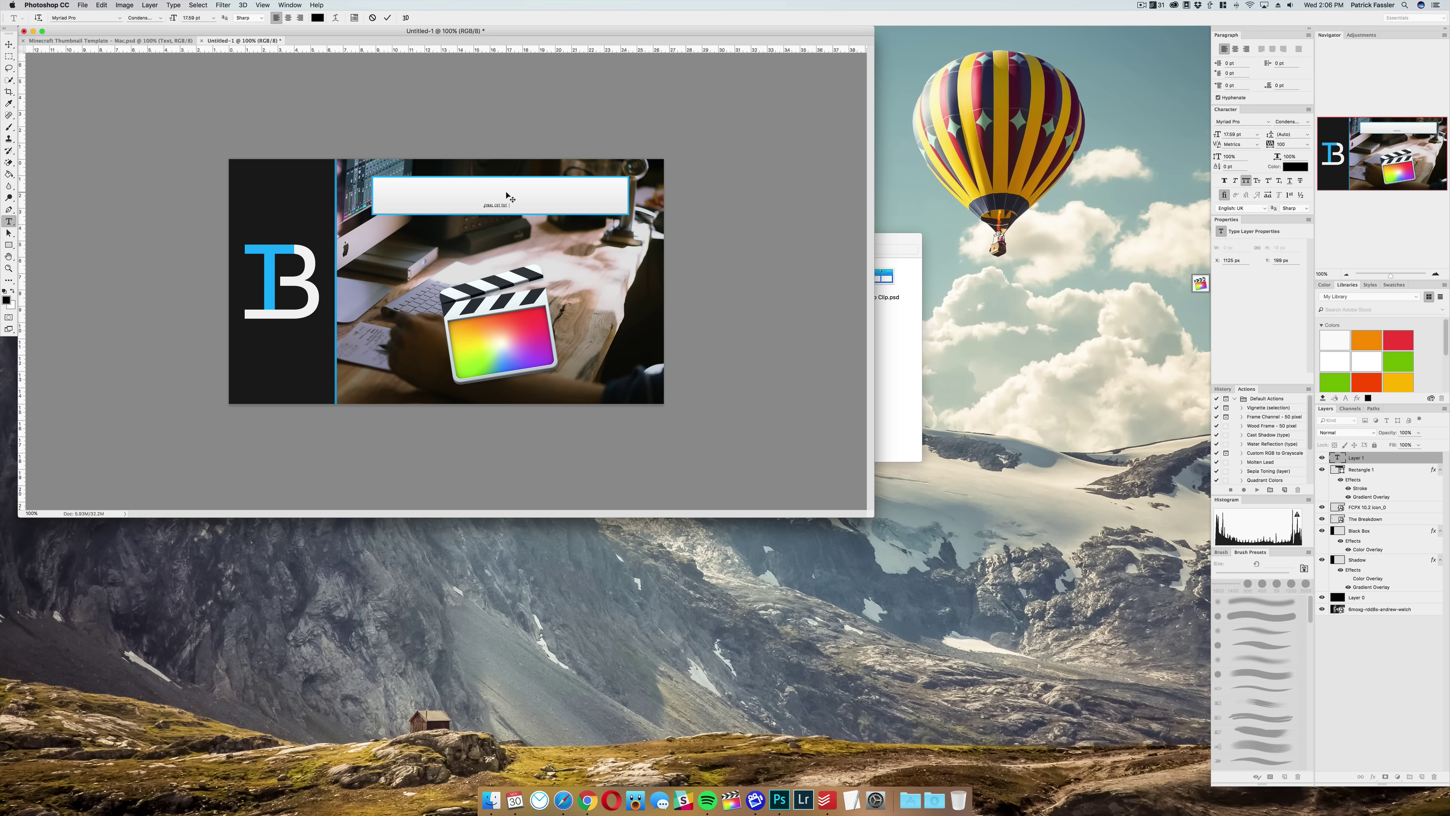
{"action": "left_click_drag", "start_coordinate": [172, 18], "coordinate": [234, 20]}
{"action": "left_click", "coordinate": [506, 197]}
{"action": "left_click_drag", "start_coordinate": [554, 200], "coordinate": [413, 213]}
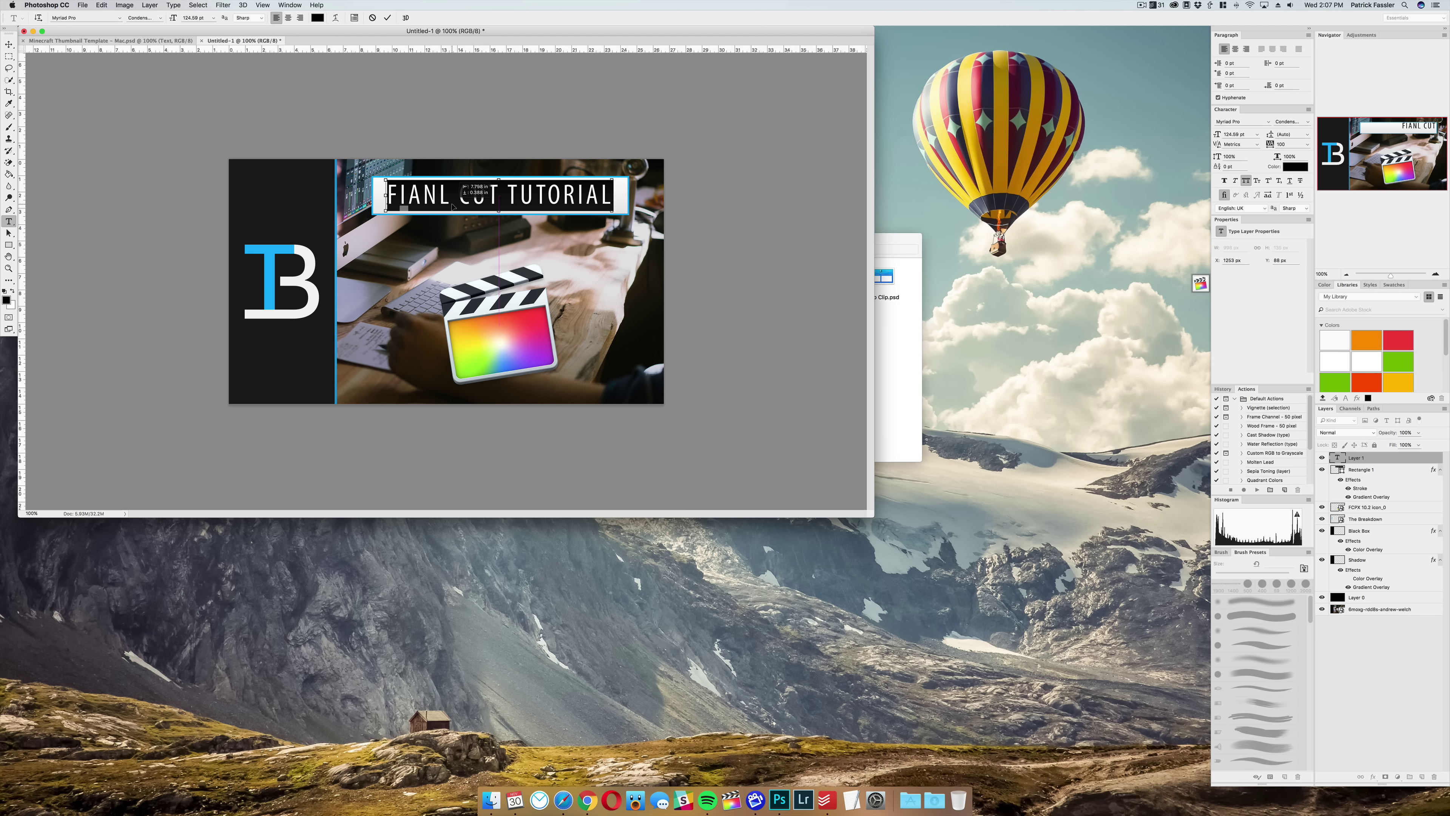
Step: Retype the end of the title's first word so the title reads "FINALL CUT TUTORIAL"
{"action": "left_click", "coordinate": [451, 202]}
{"action": "key", "text": "BackSpace"}
{"action": "key", "text": "BackSpace"}
{"action": "key", "text": "BackSpace"}
{"action": "type", "text": "NALL"}
{"action": "key", "text": "super+Return"}
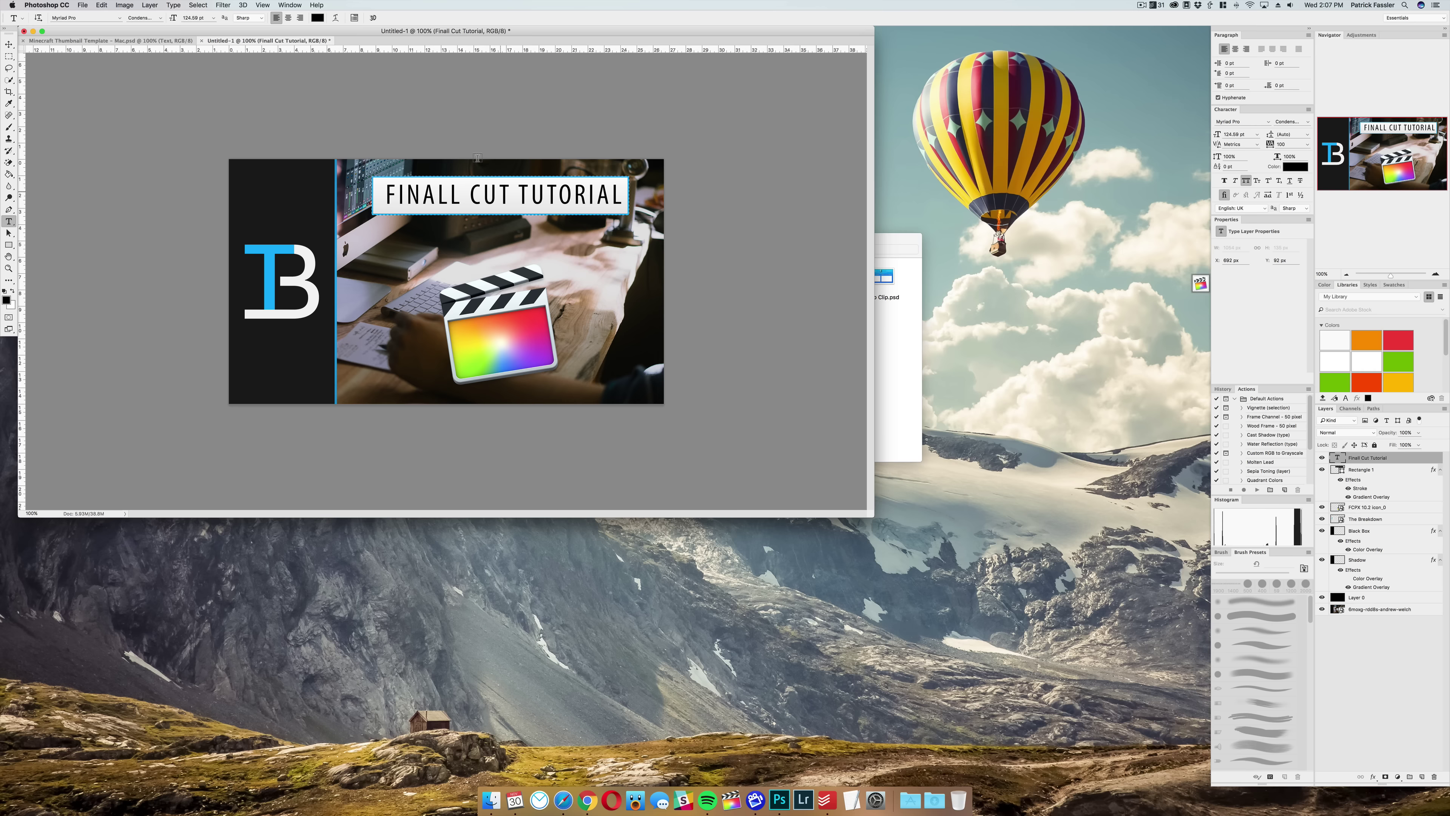
Step: Align the title text's horizontal and vertical centers so it sits in the middle of the white bar
{"action": "key", "text": "v"}
{"action": "left_click", "coordinate": [218, 18]}
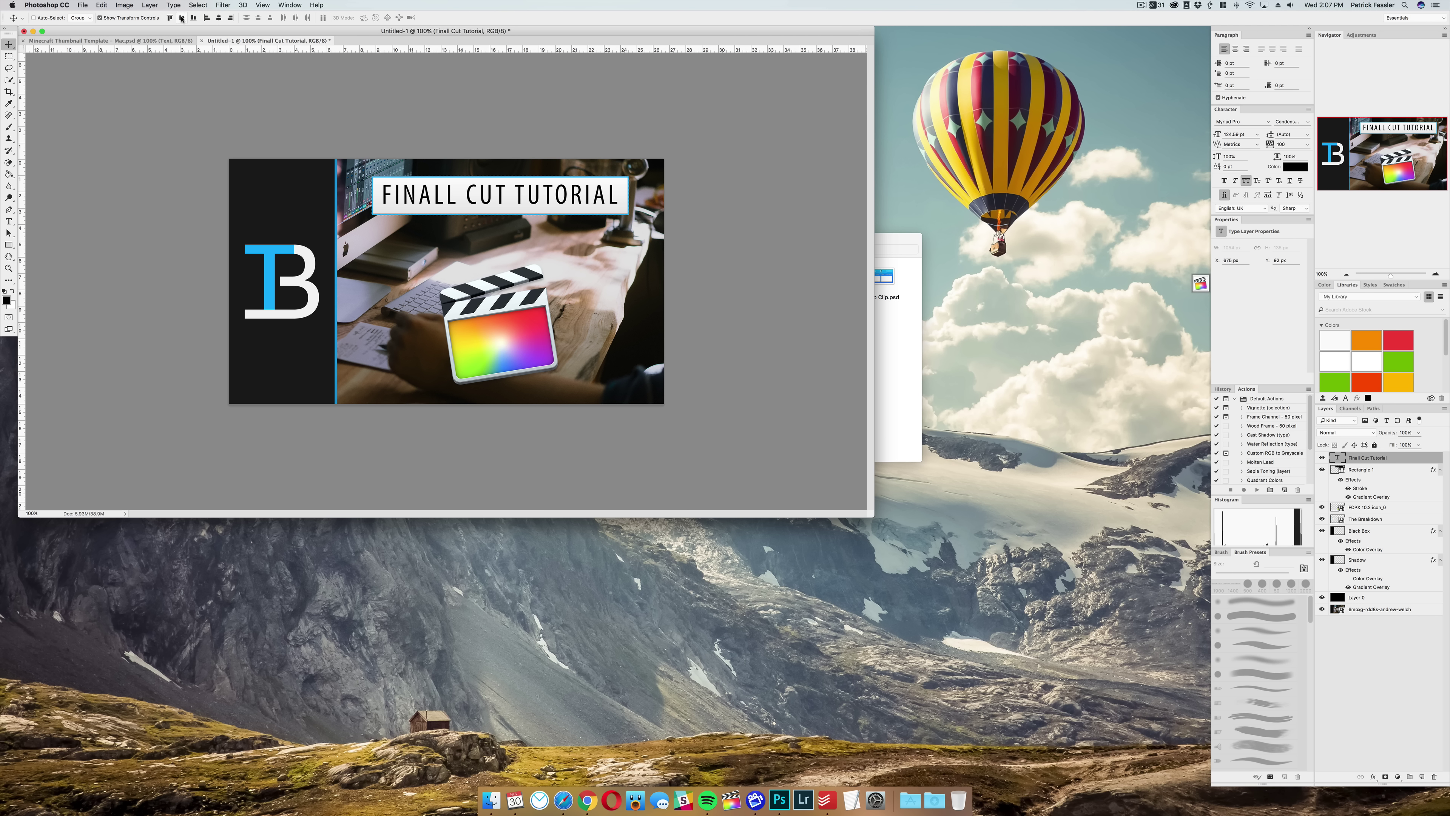
{"action": "left_click", "coordinate": [182, 18]}
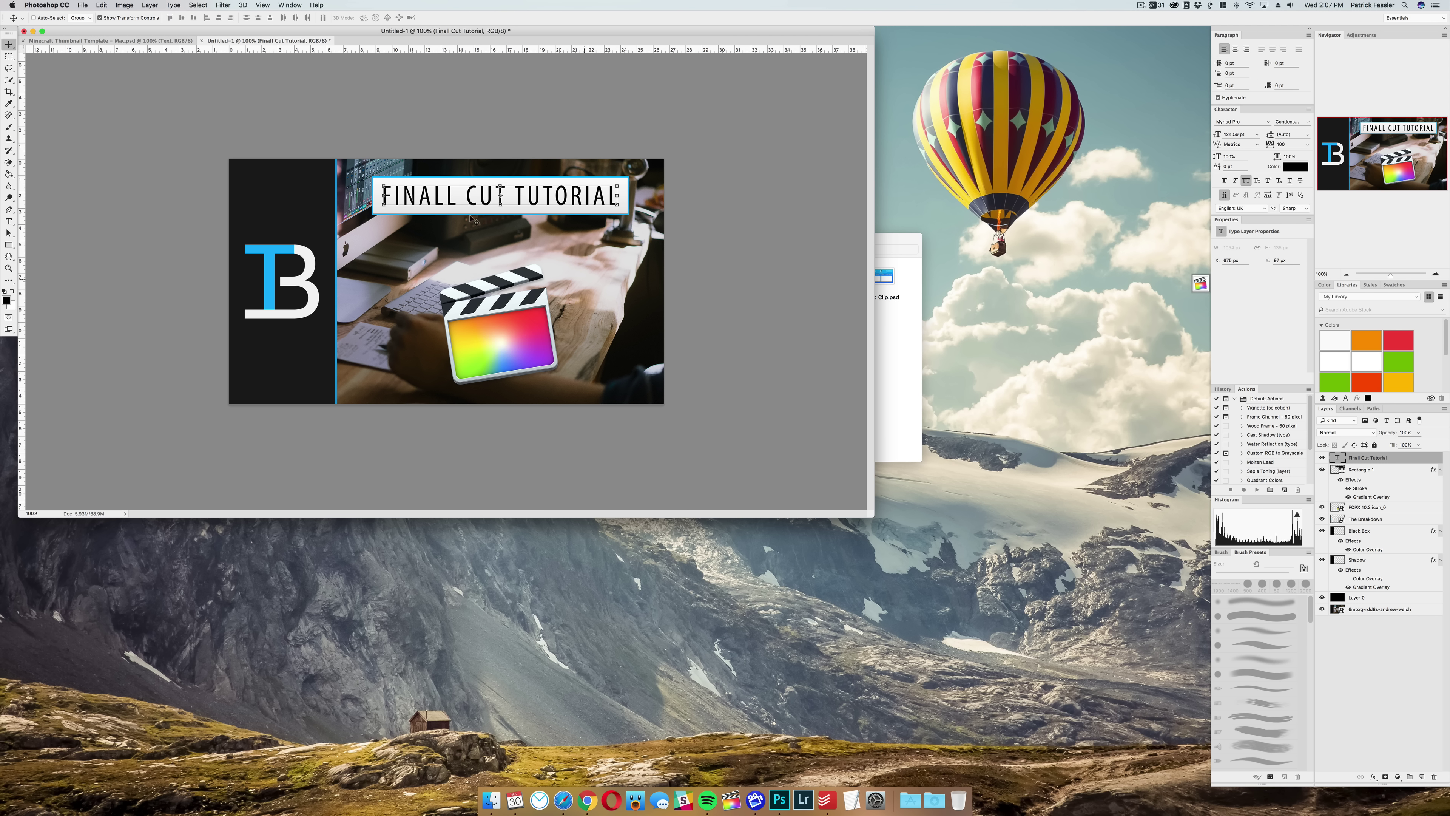
Step: Delete the extra L from the title so it reads "FINAL CUT TUTORIAL"
{"action": "key", "text": "t"}
{"action": "left_click", "coordinate": [434, 196]}
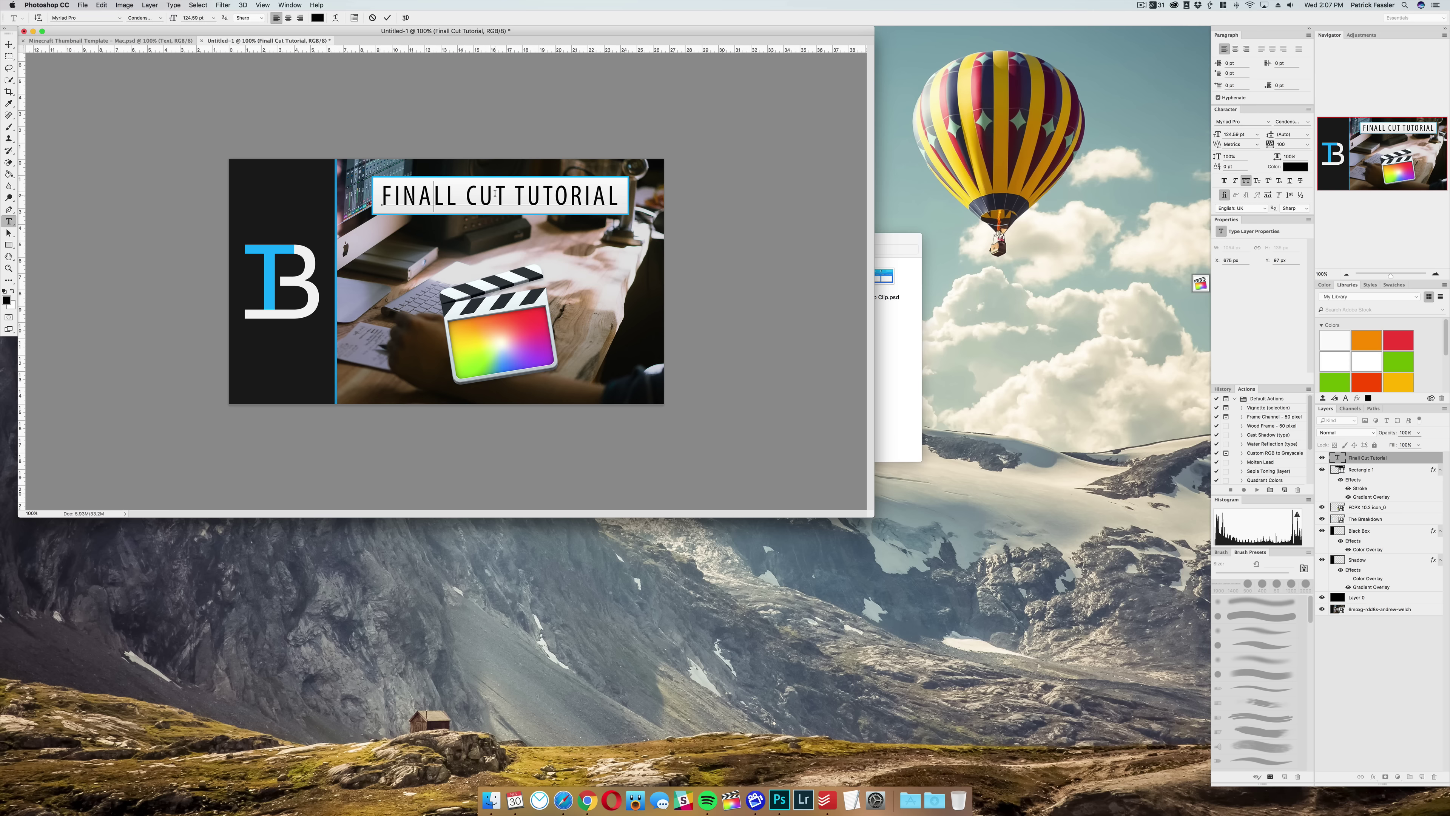
{"action": "key", "text": "BackSpace"}
{"action": "key", "text": "super+Return"}
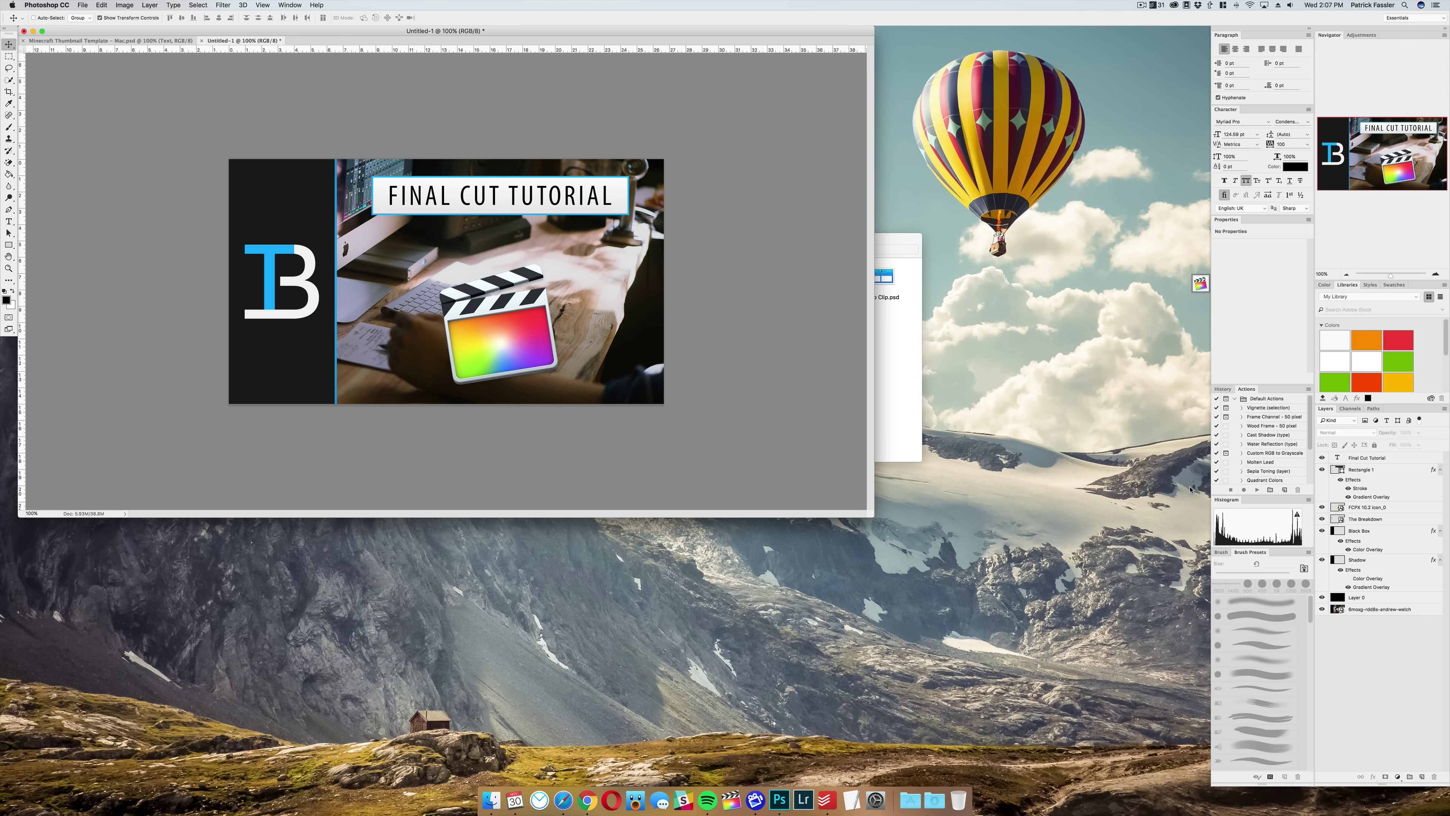
Step: Check the Minecraft template again, then move the Final Cut Pro X icon slightly up toward the title bar
{"action": "key", "text": "ctrl+Tab"}
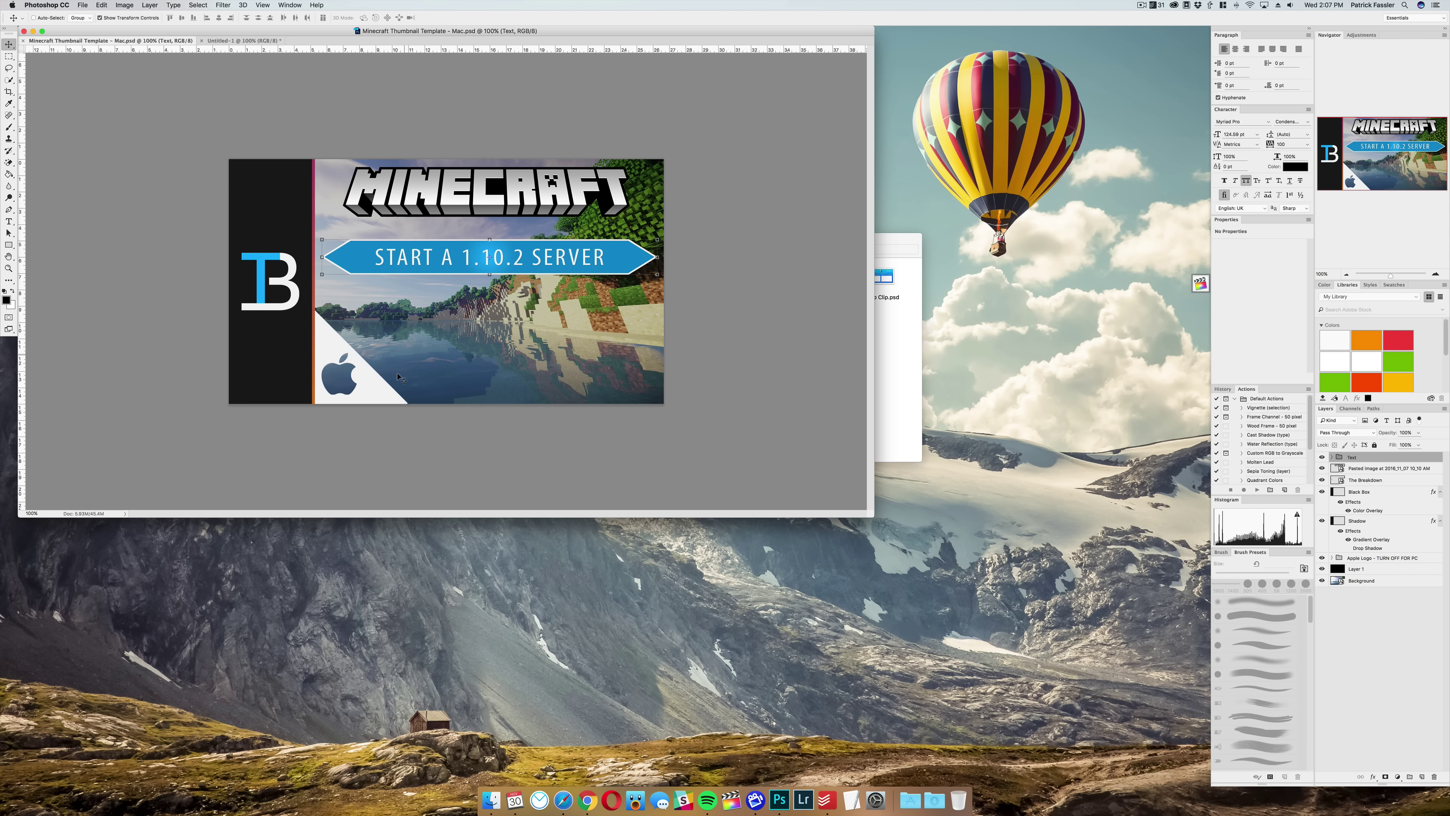
{"action": "left_click", "coordinate": [236, 40]}
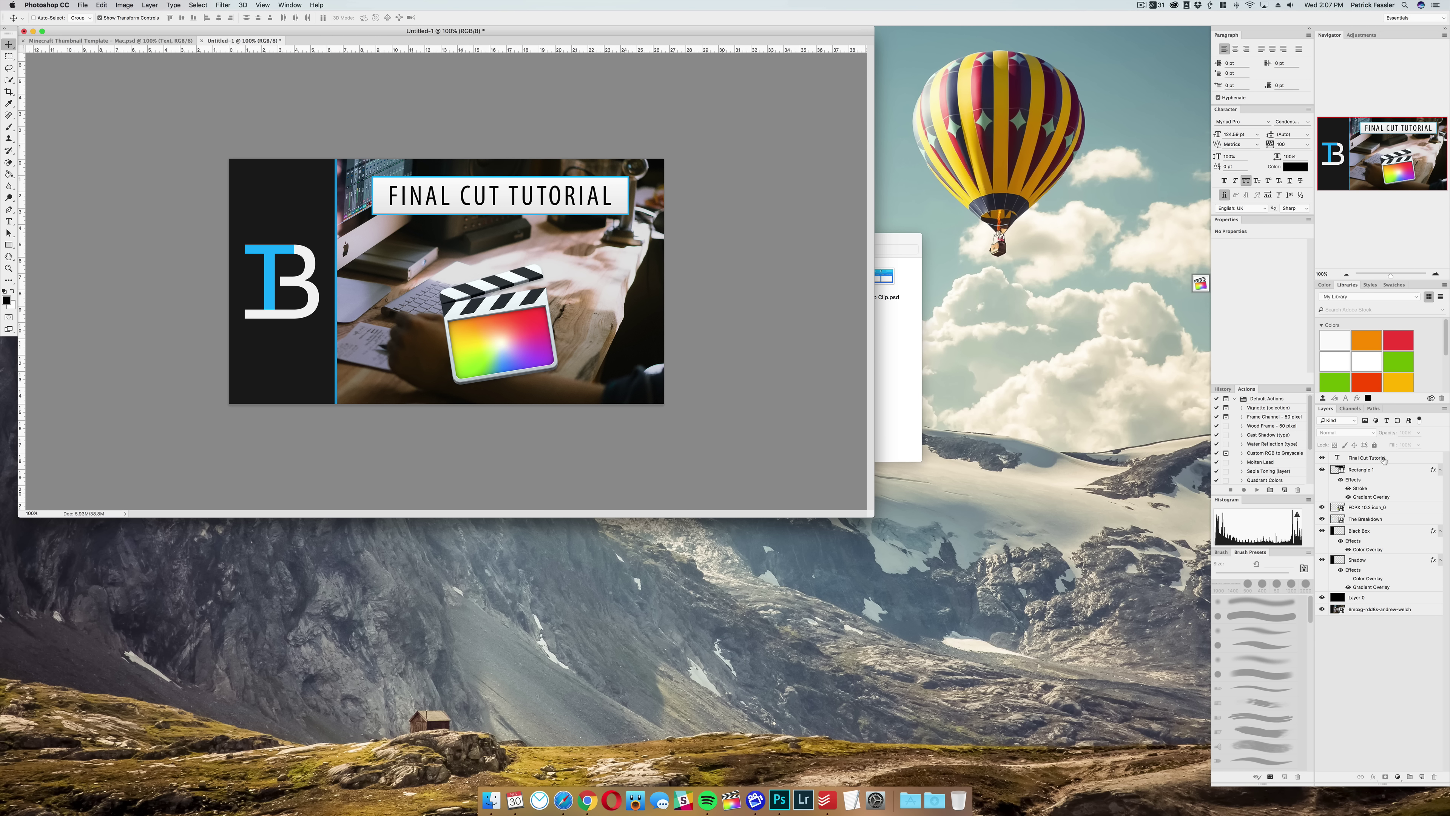
{"action": "left_click", "coordinate": [1370, 507]}
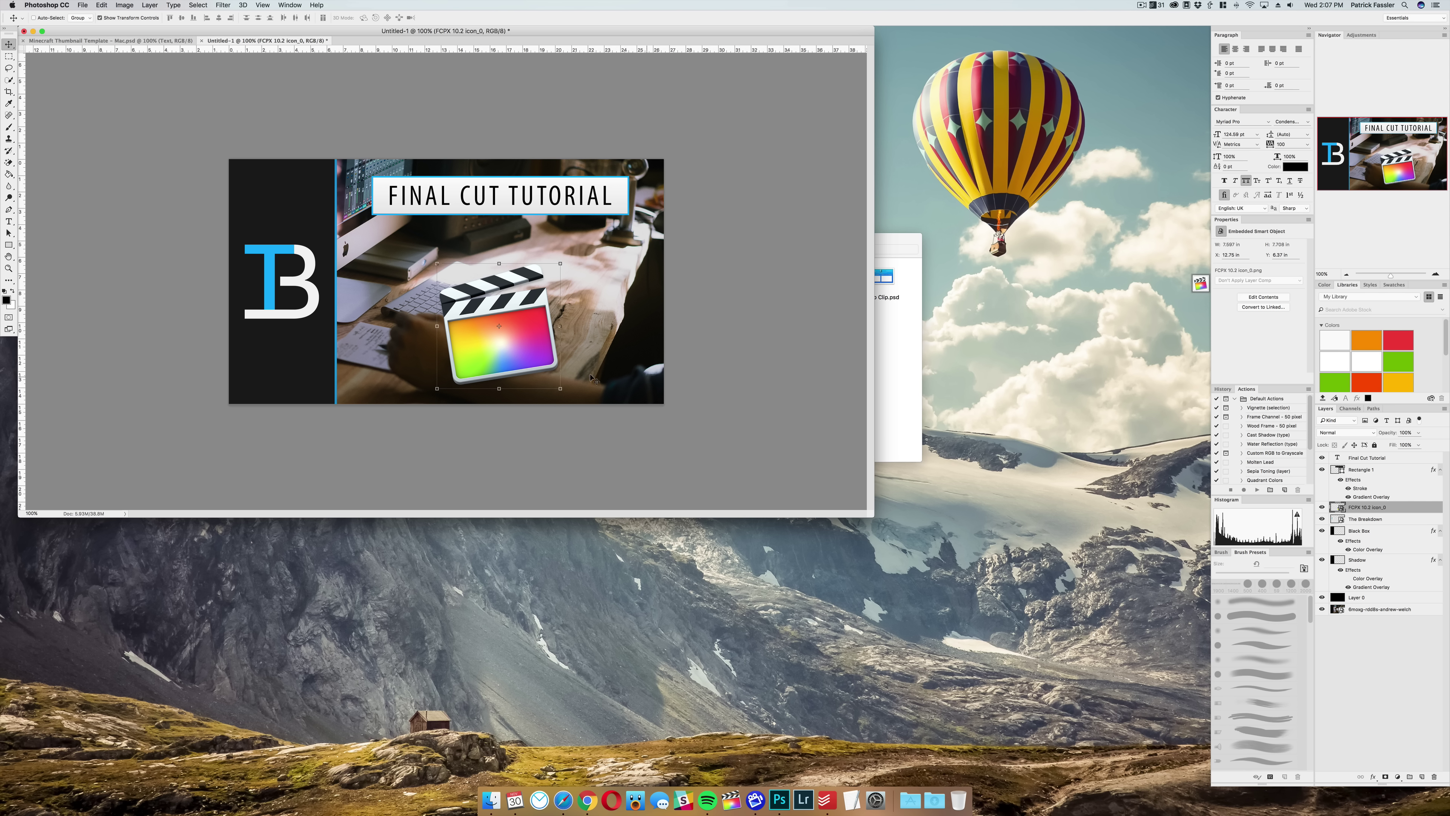
{"action": "left_click_drag", "start_coordinate": [540, 332], "coordinate": [539, 309]}
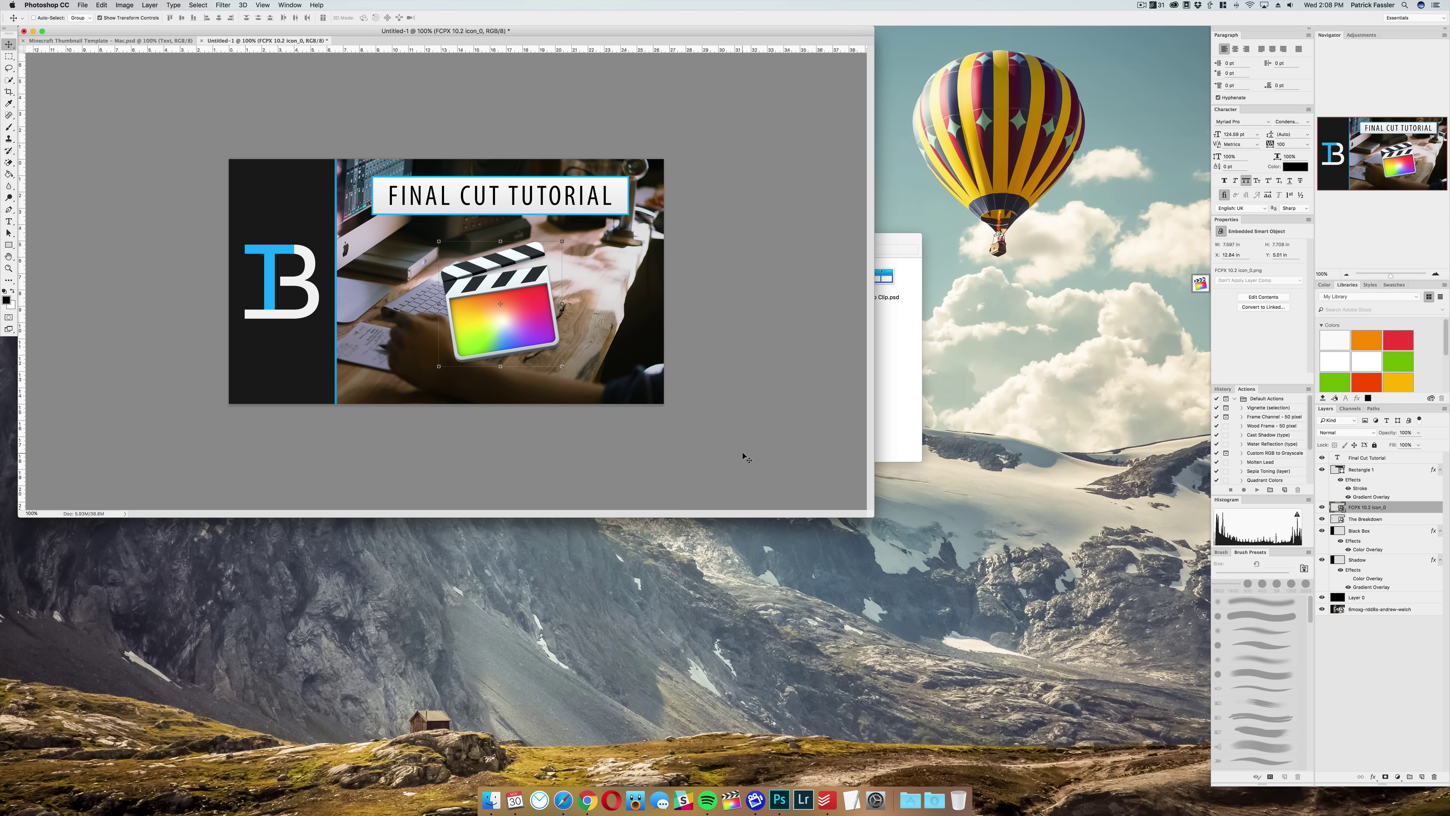
Step: Switch to Safari and search Google Images for "apple logo"
{"action": "left_click", "coordinate": [563, 799]}
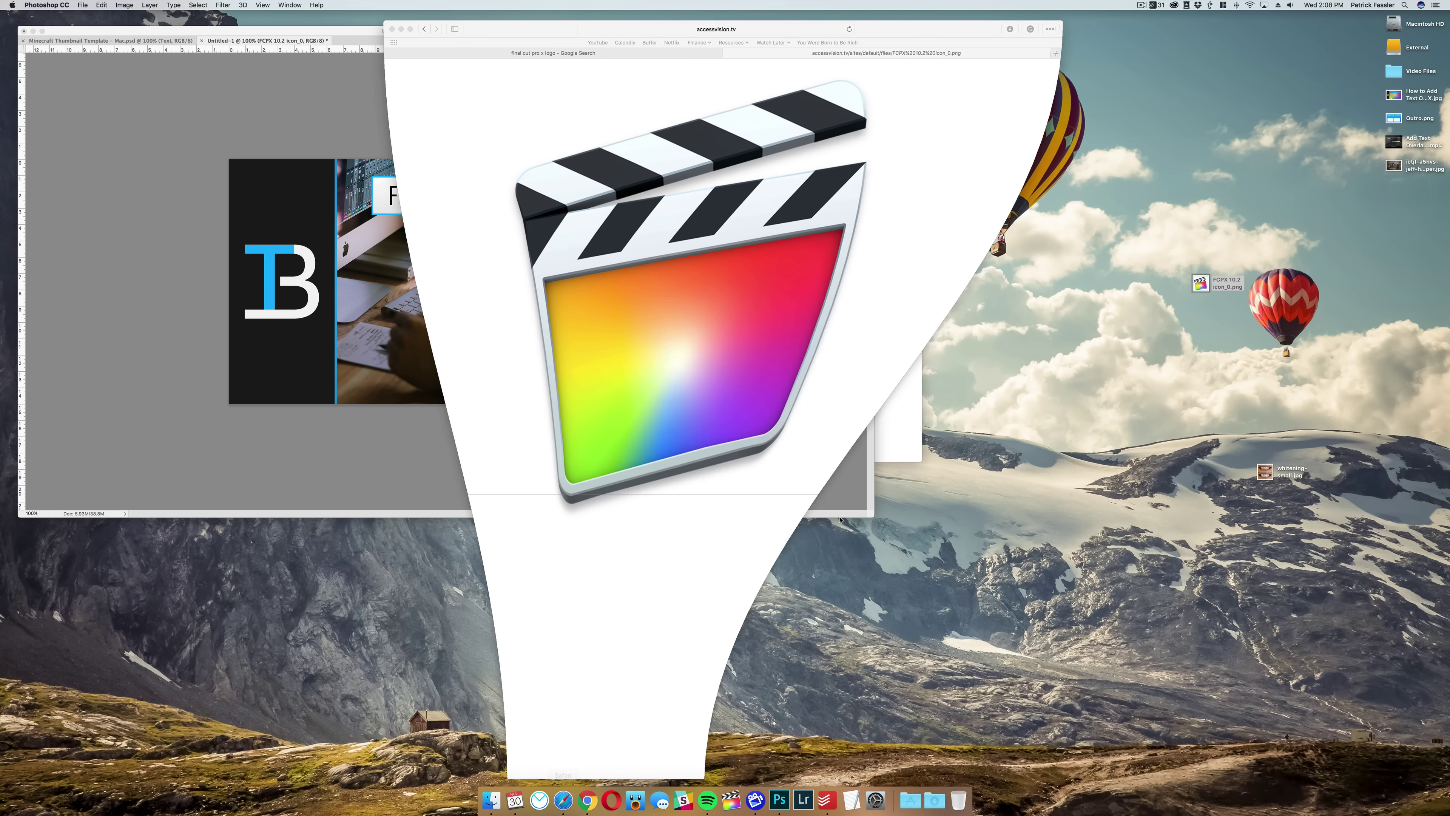
{"action": "key", "text": "super+l"}
{"action": "type", "text": "images.google.com"}
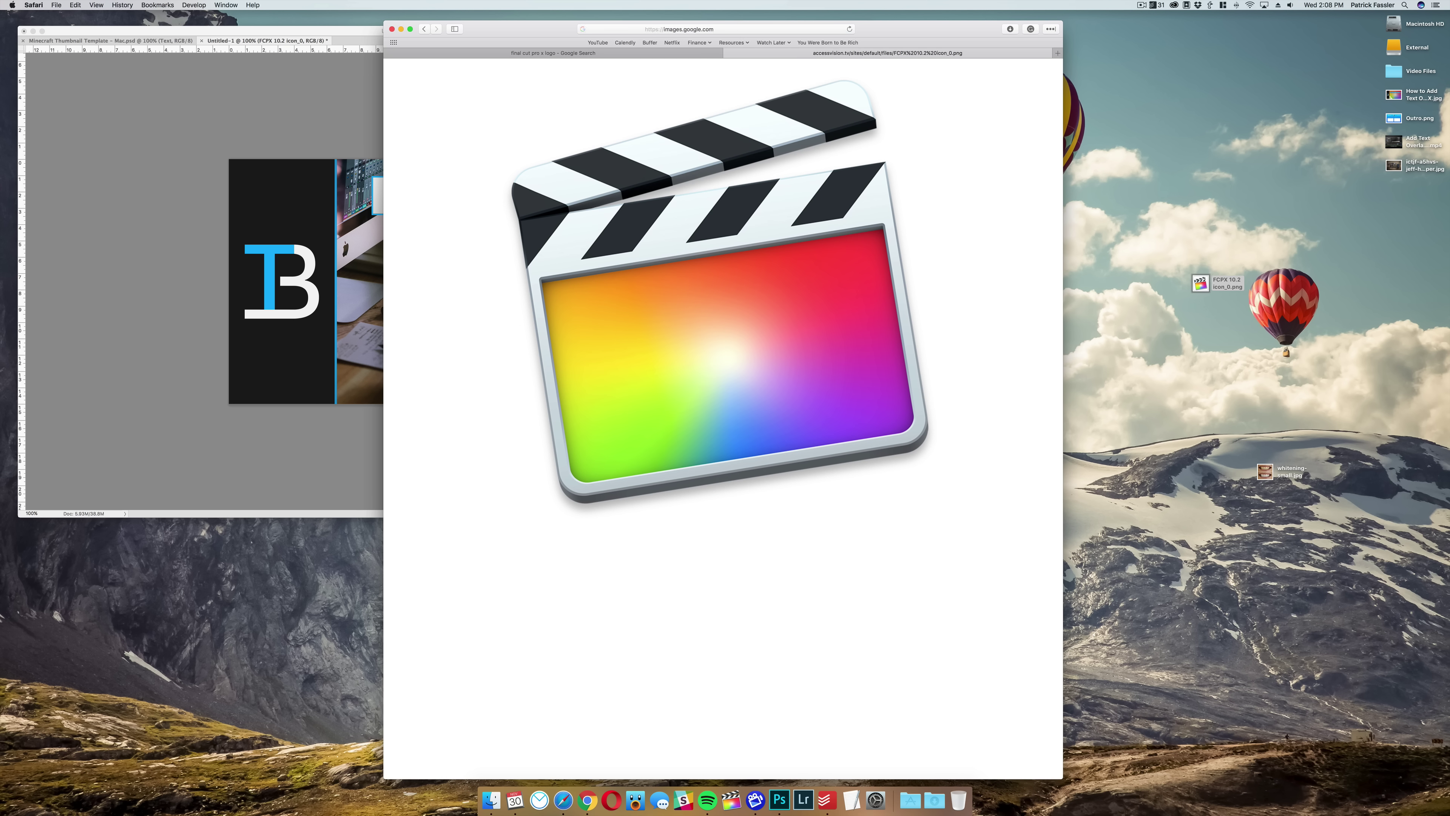
{"action": "key", "text": "Return"}
{"action": "type", "text": "apple logo"}
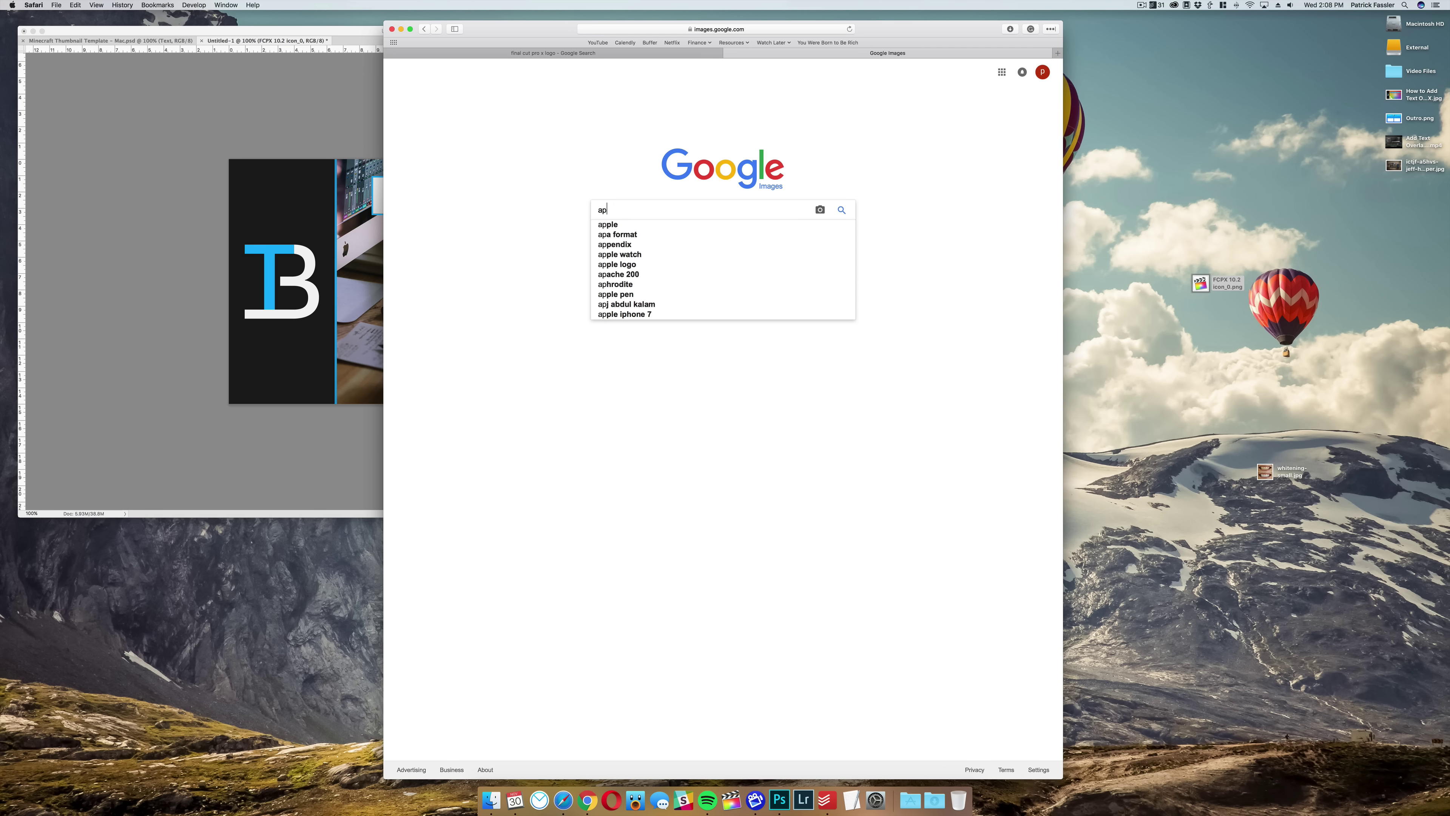
{"action": "key", "text": "Return"}
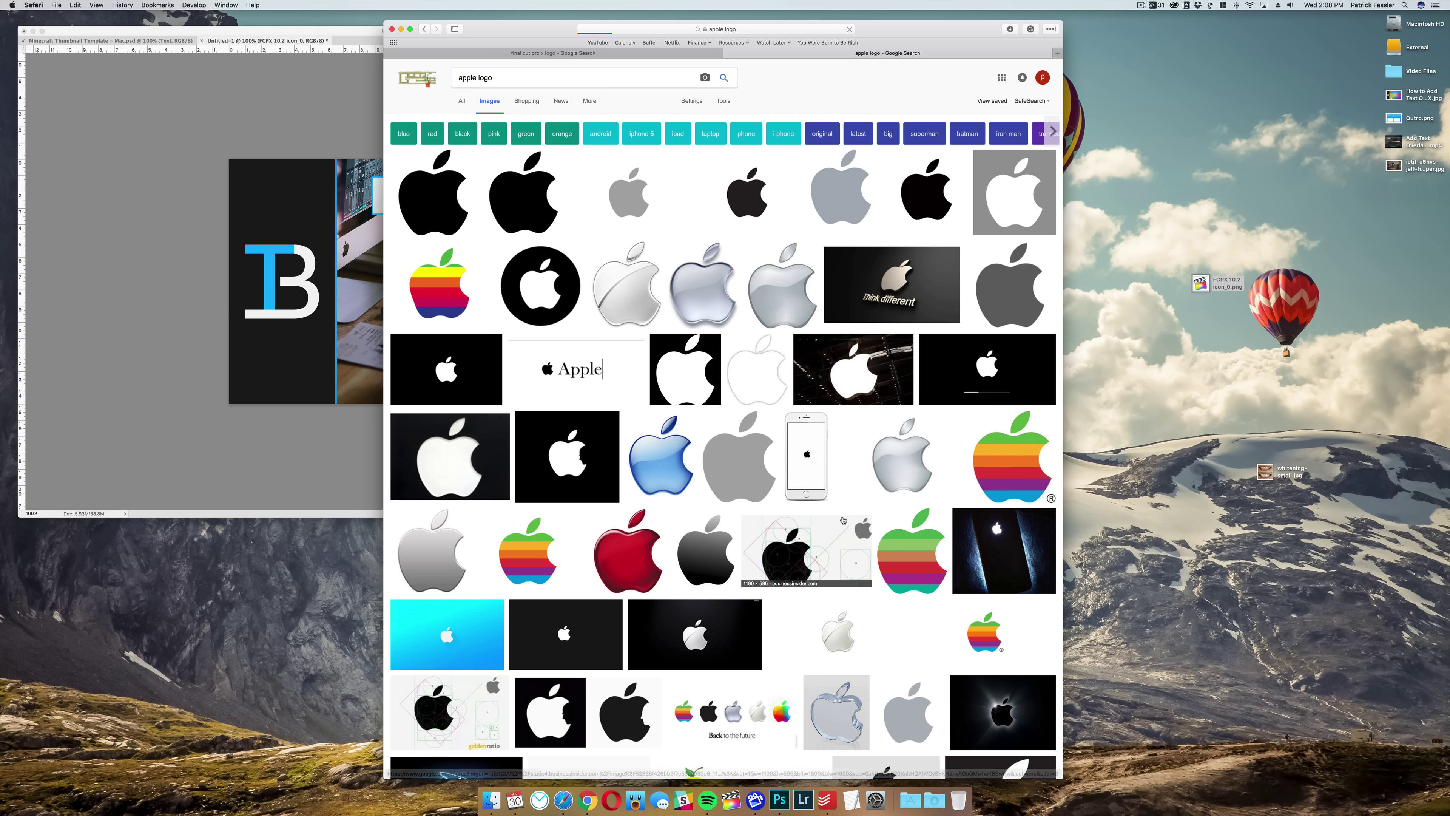
Step: Save the full-size first black Apple logo image to Downloads, close the extra pages and return to Photoshop
{"action": "left_click", "coordinate": [422, 198]}
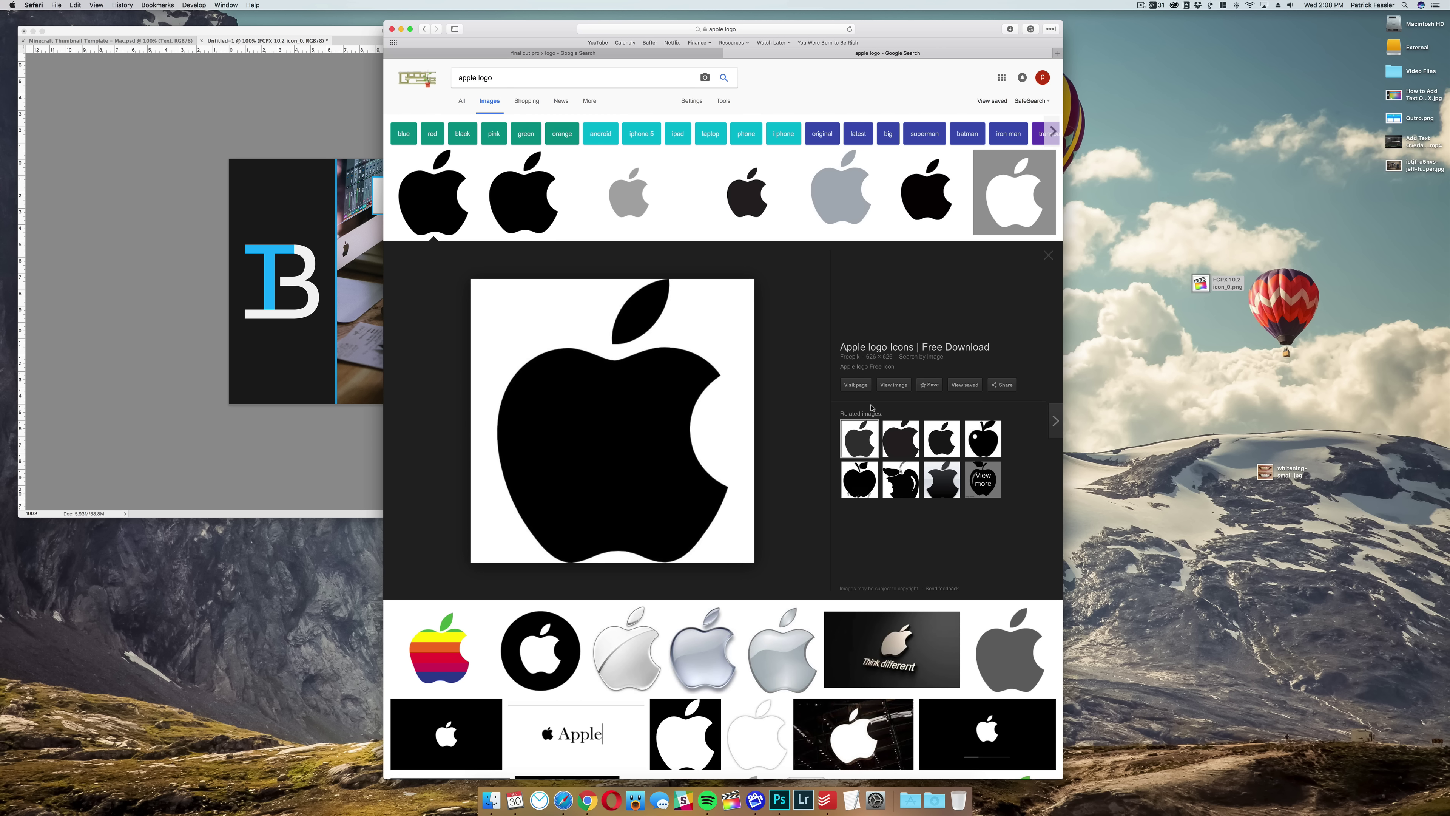
{"action": "left_click", "coordinate": [894, 384]}
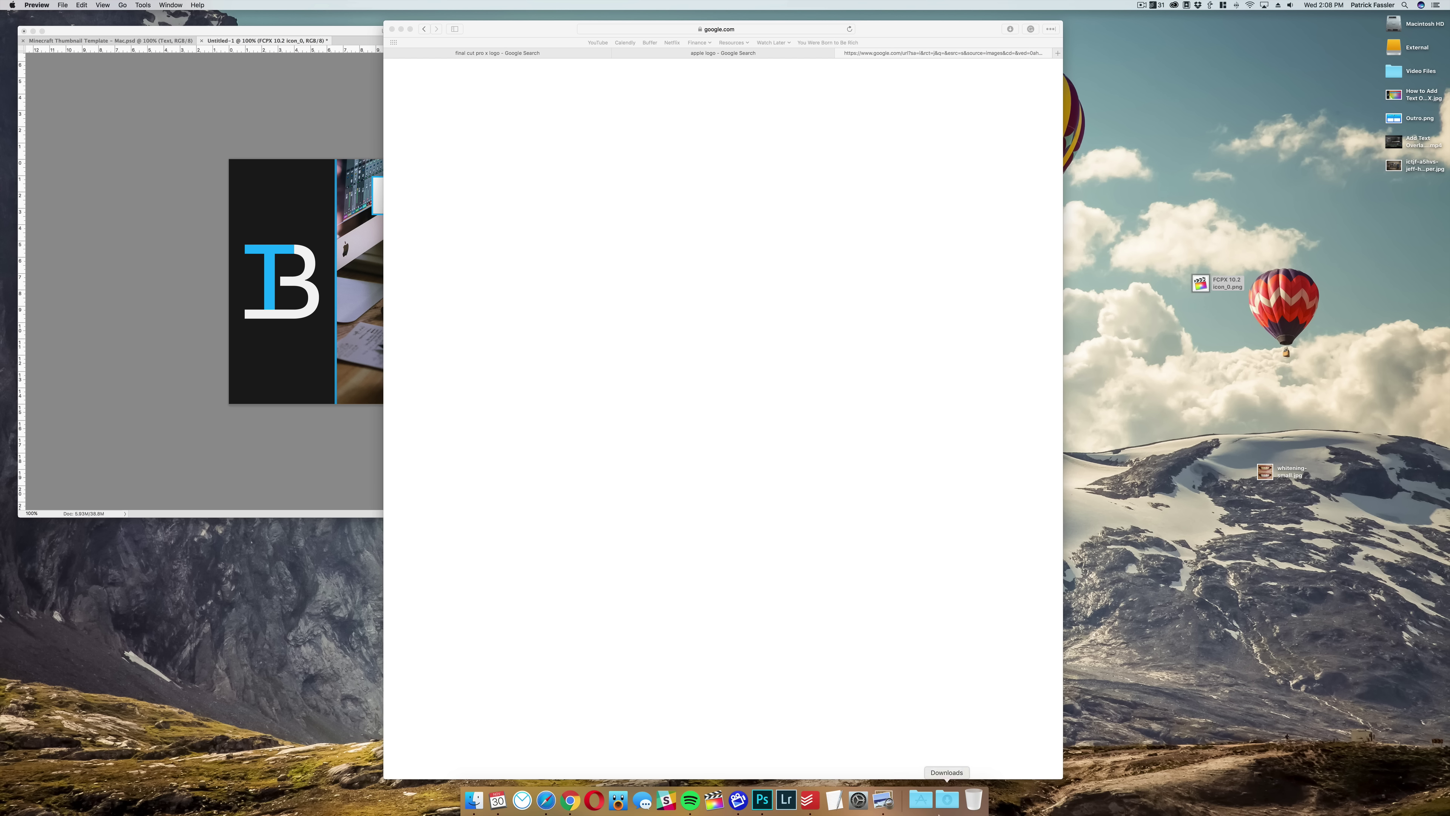
{"action": "key", "text": "super+q"}
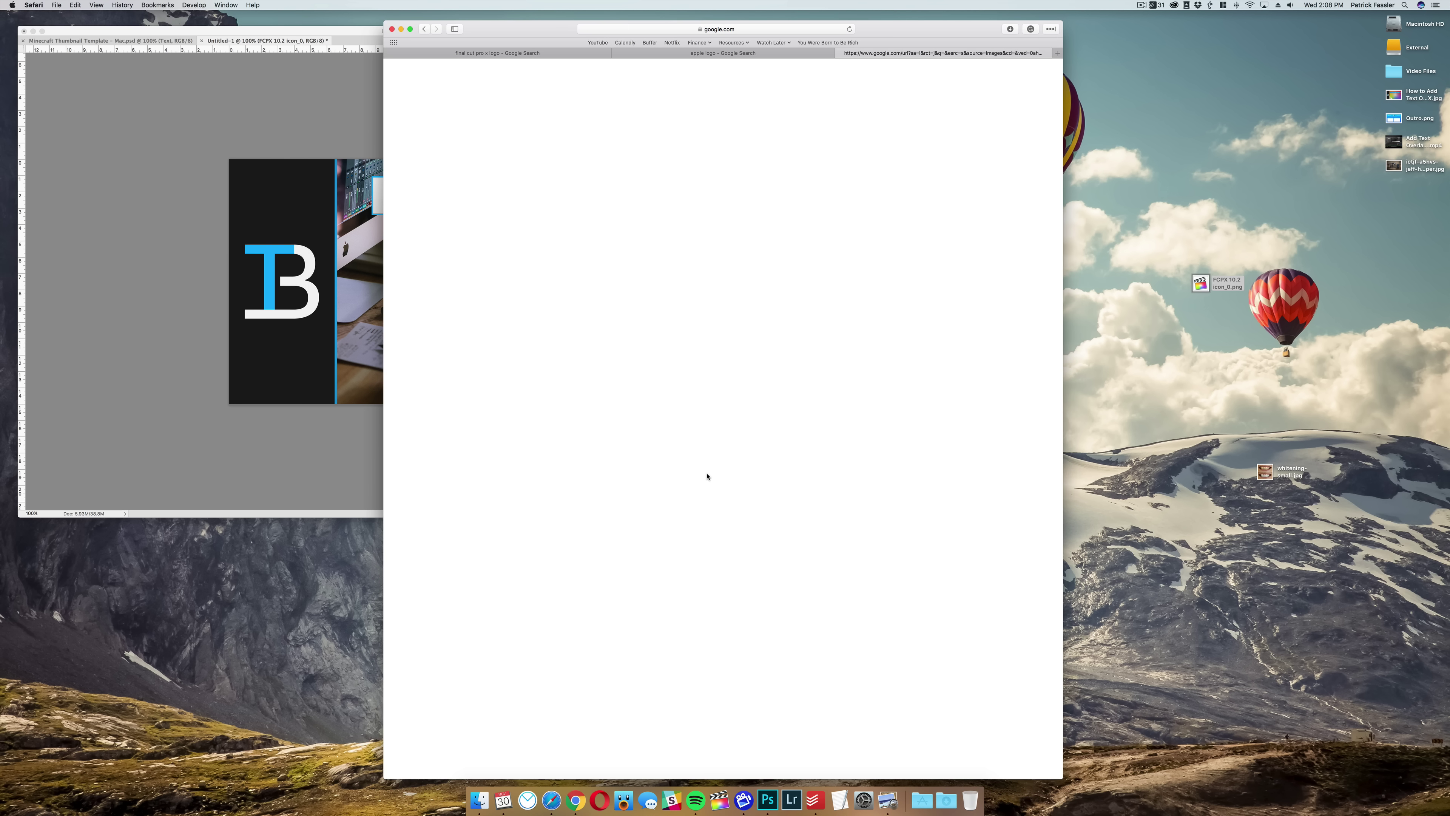
{"action": "key", "text": "super+w"}
{"action": "key", "text": "super+w"}
{"action": "double_click", "coordinate": [911, 27]}
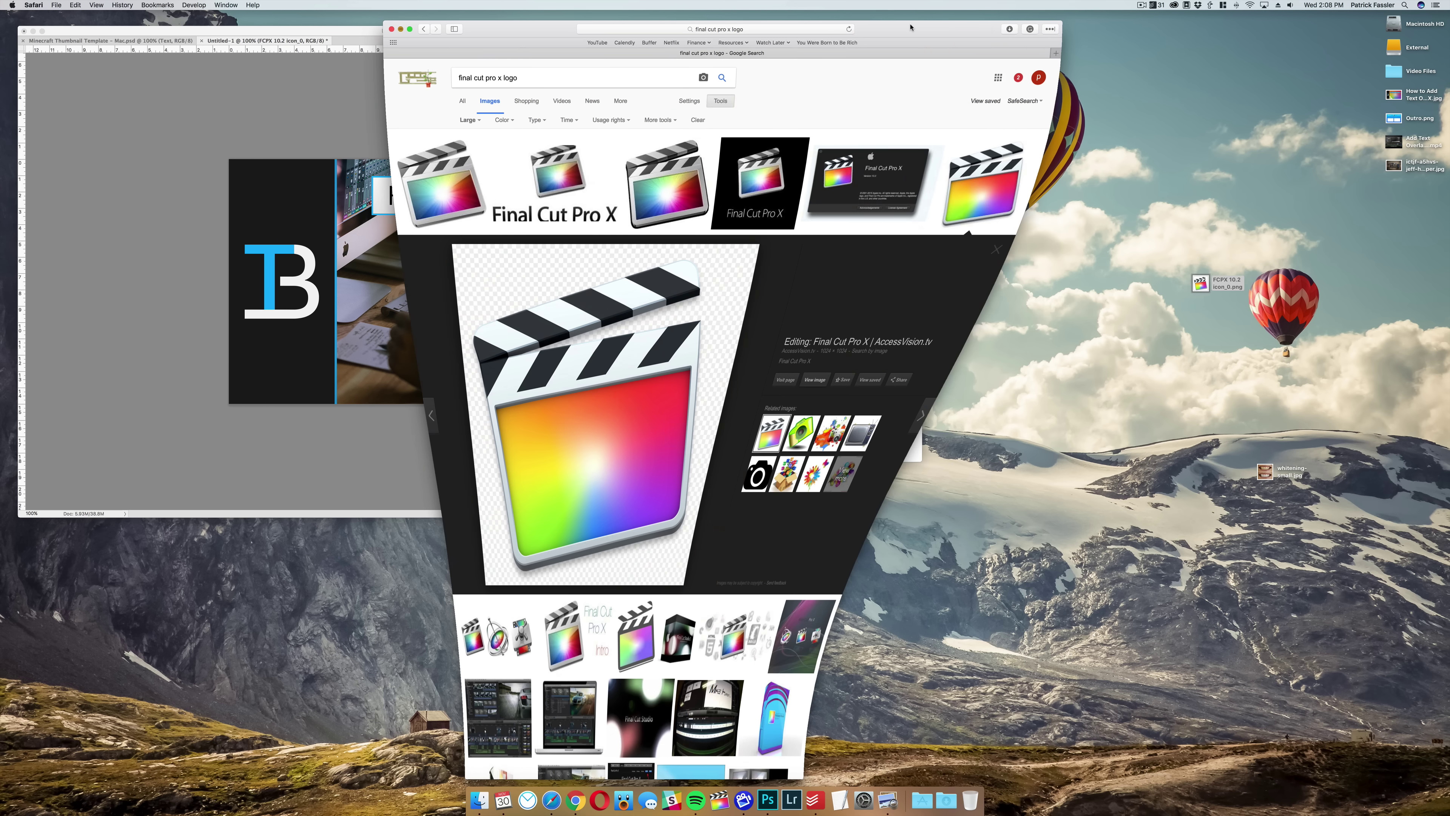
{"action": "left_click", "coordinate": [762, 402]}
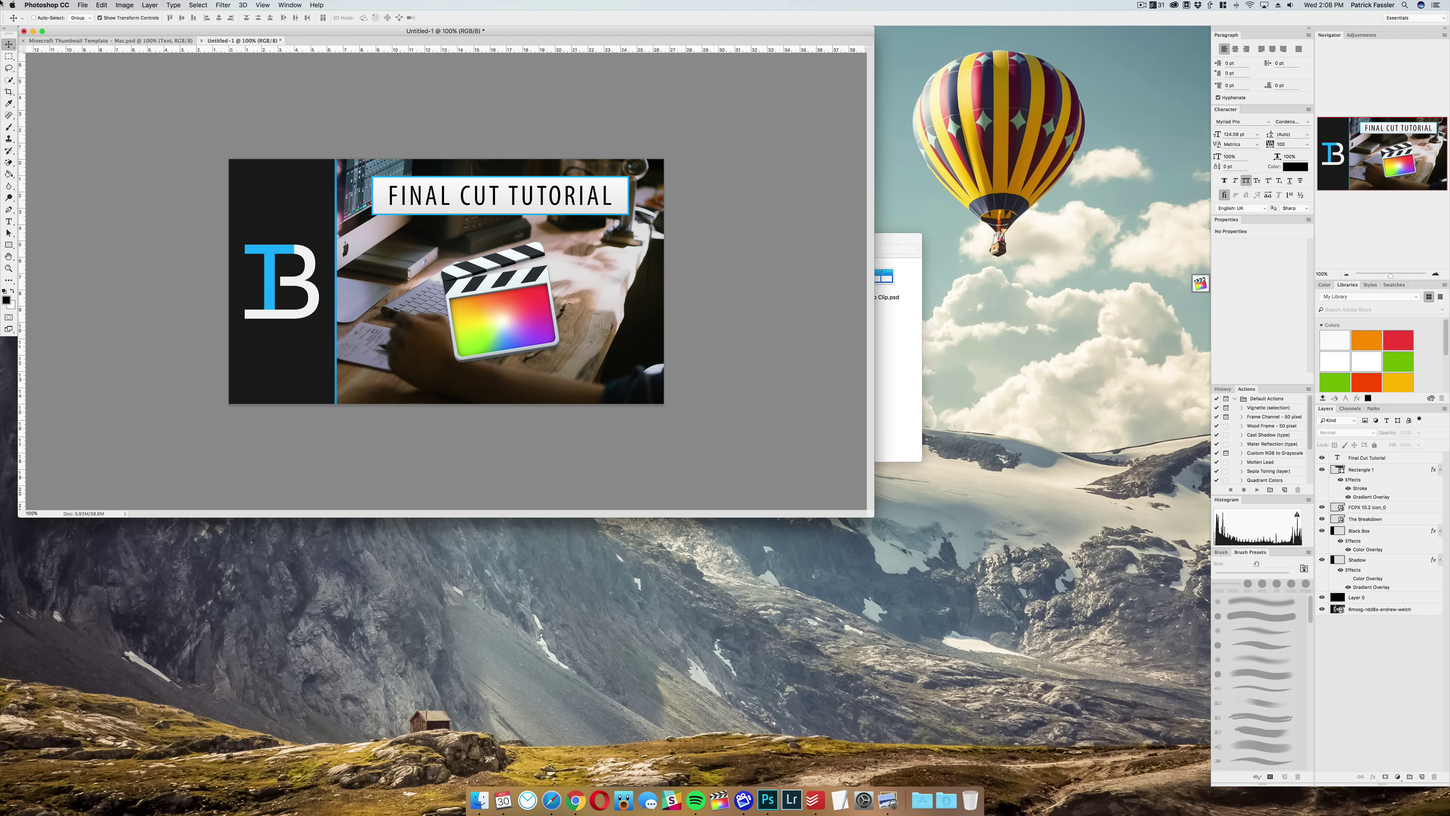
Step: Draw a white-filled square about 420 x 420 px in the lower part of the photo, beside the dark panel
{"action": "left_click", "coordinate": [9, 245]}
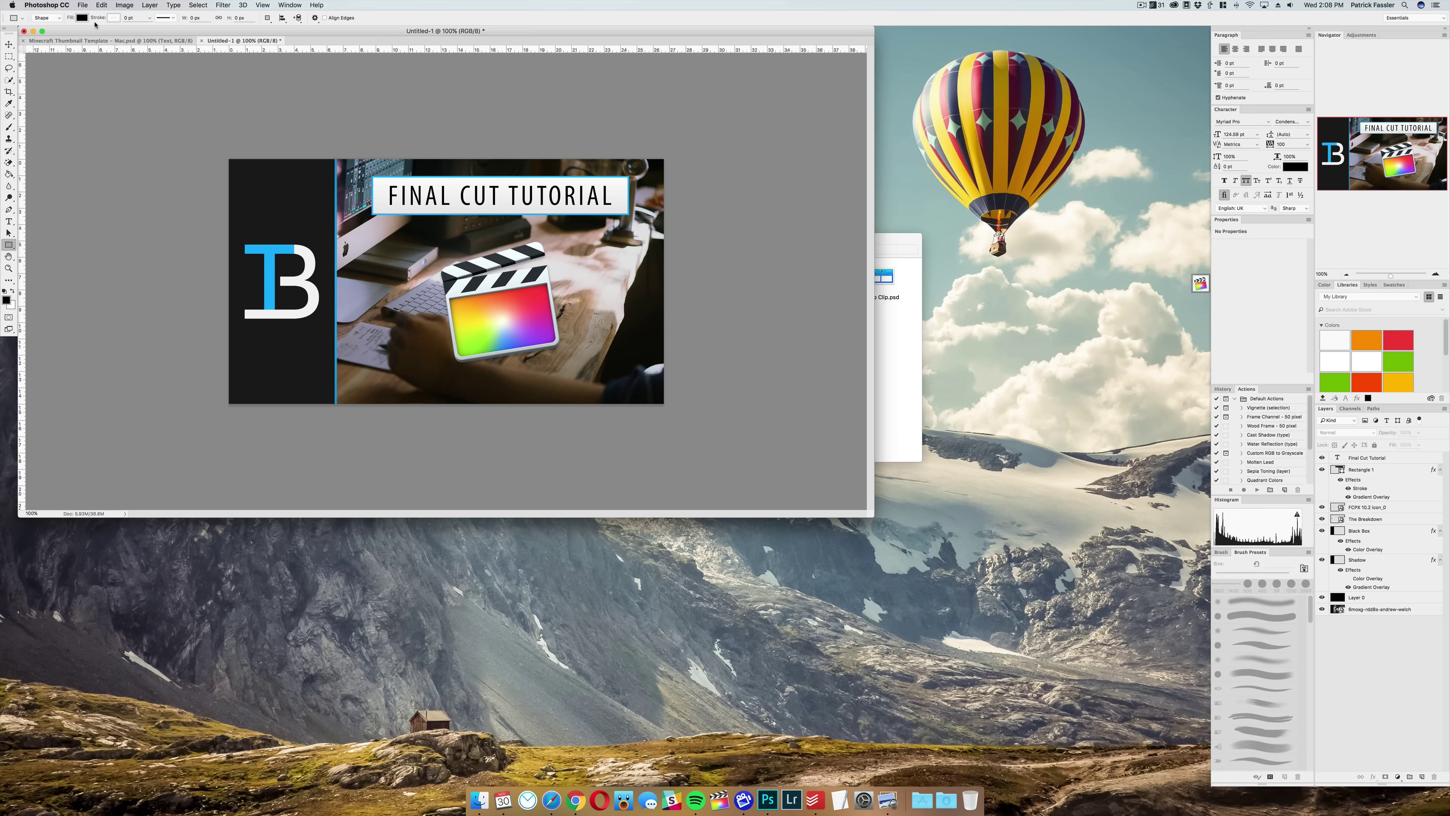
{"action": "left_click", "coordinate": [81, 18]}
{"action": "left_click", "coordinate": [312, 289]}
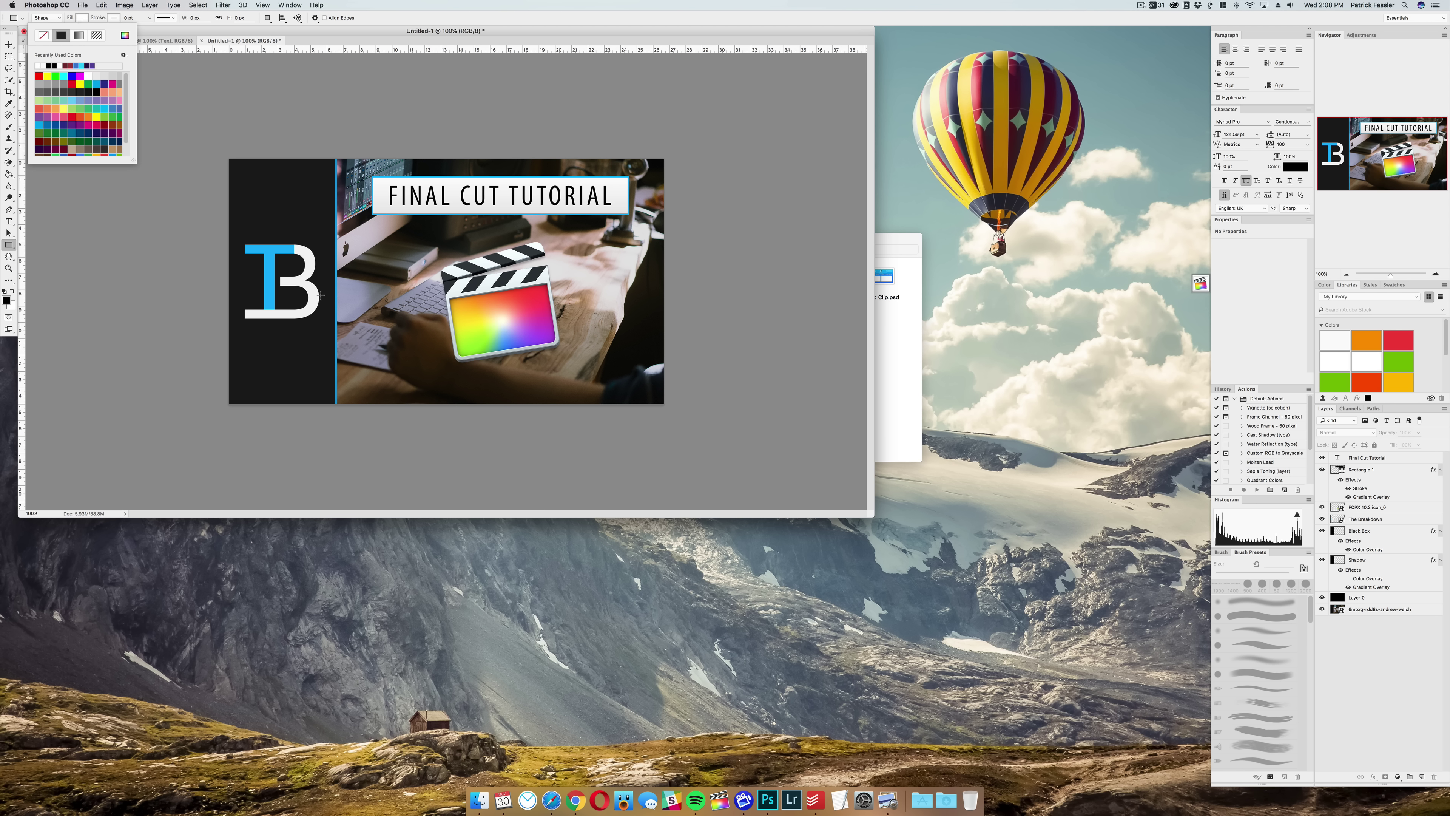
{"action": "left_click_drag", "start_coordinate": [354, 292], "coordinate": [450, 388]}
{"action": "key", "text": "v"}
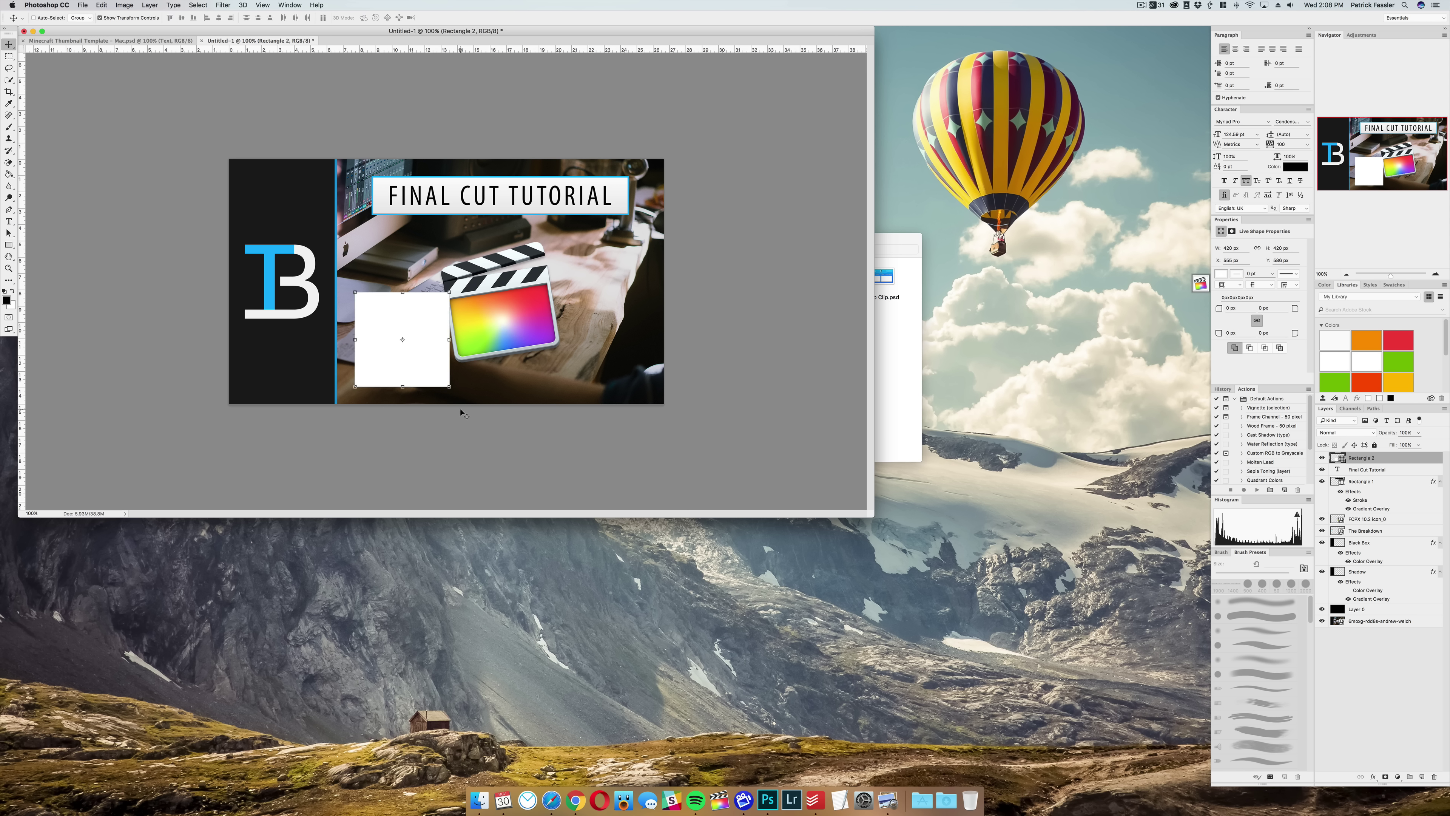
Step: Rotate and enlarge the white square into a diamond centered where the panel edge meets the canvas bottom, and place its layer below Shadow
{"action": "left_click_drag", "start_coordinate": [459, 390], "coordinate": [348, 434]}
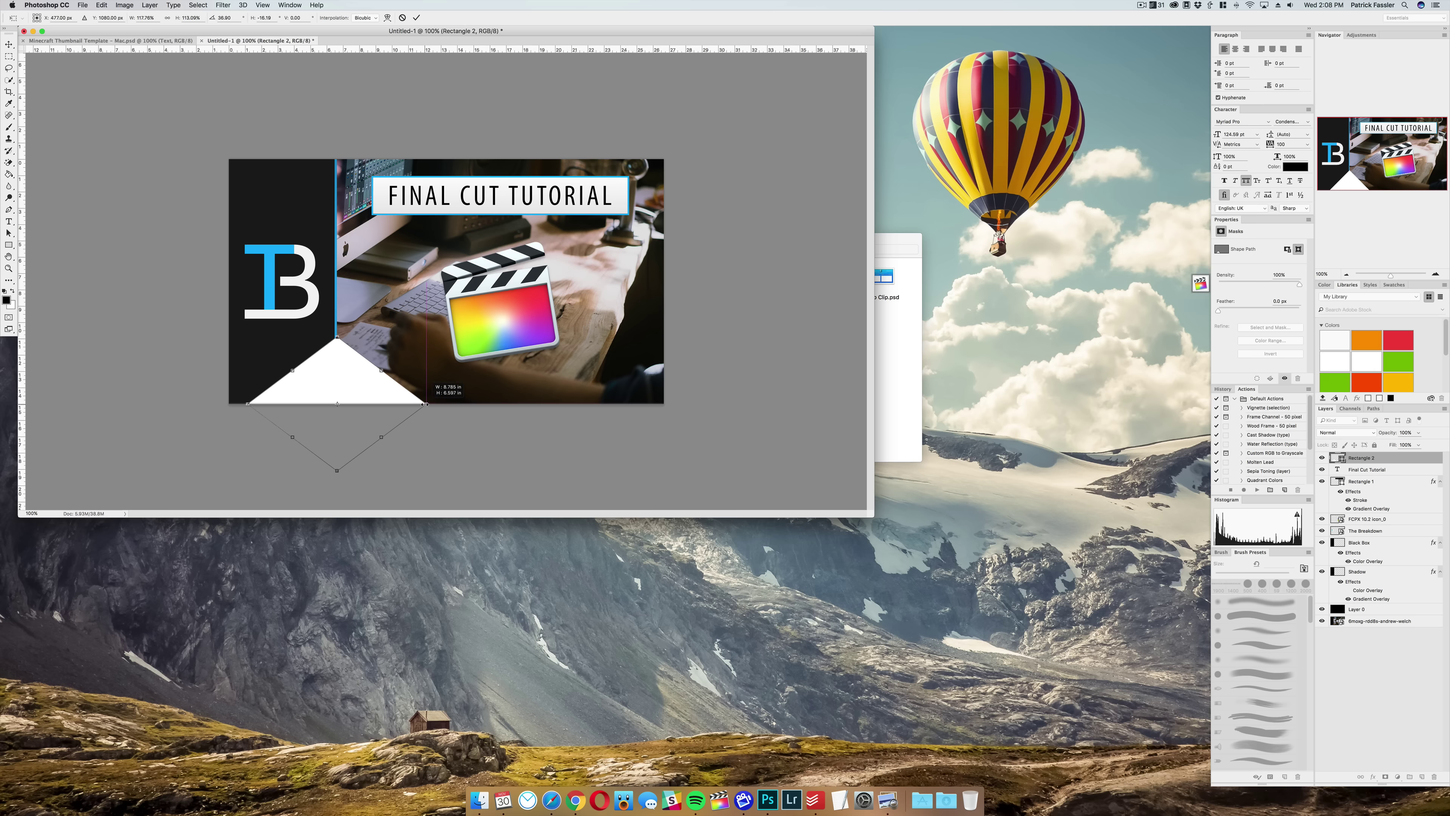
{"action": "mouse_move", "coordinate": [410, 402]}
{"action": "left_mouse_down"}
{"action": "mouse_move", "coordinate": [479, 405]}
{"action": "mouse_move", "coordinate": [411, 406]}
{"action": "left_mouse_up"}
{"action": "key", "text": "Return"}
{"action": "left_click_drag", "start_coordinate": [1368, 457], "coordinate": [1382, 599]}
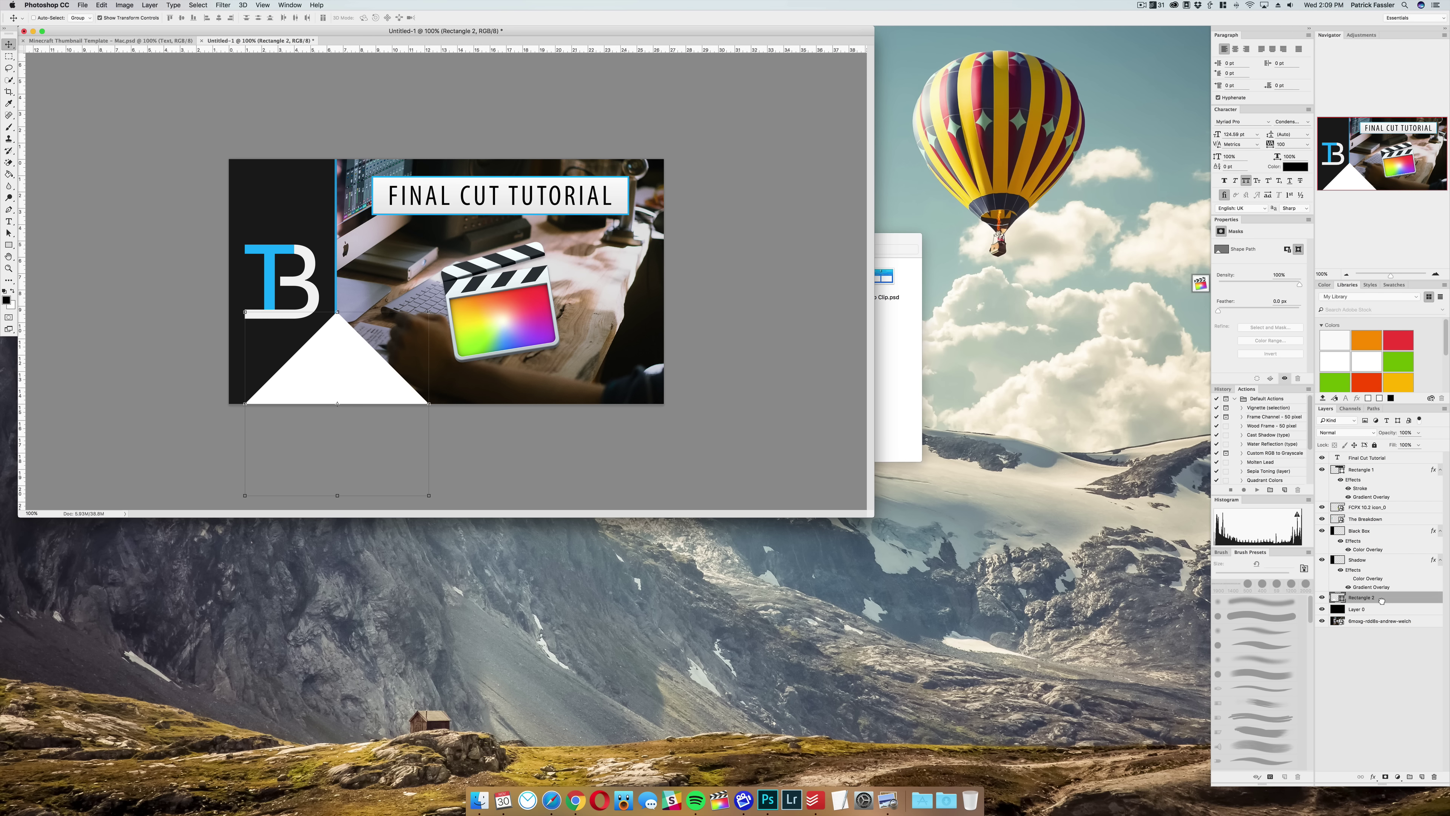
{"action": "key", "text": "super+alt+a"}
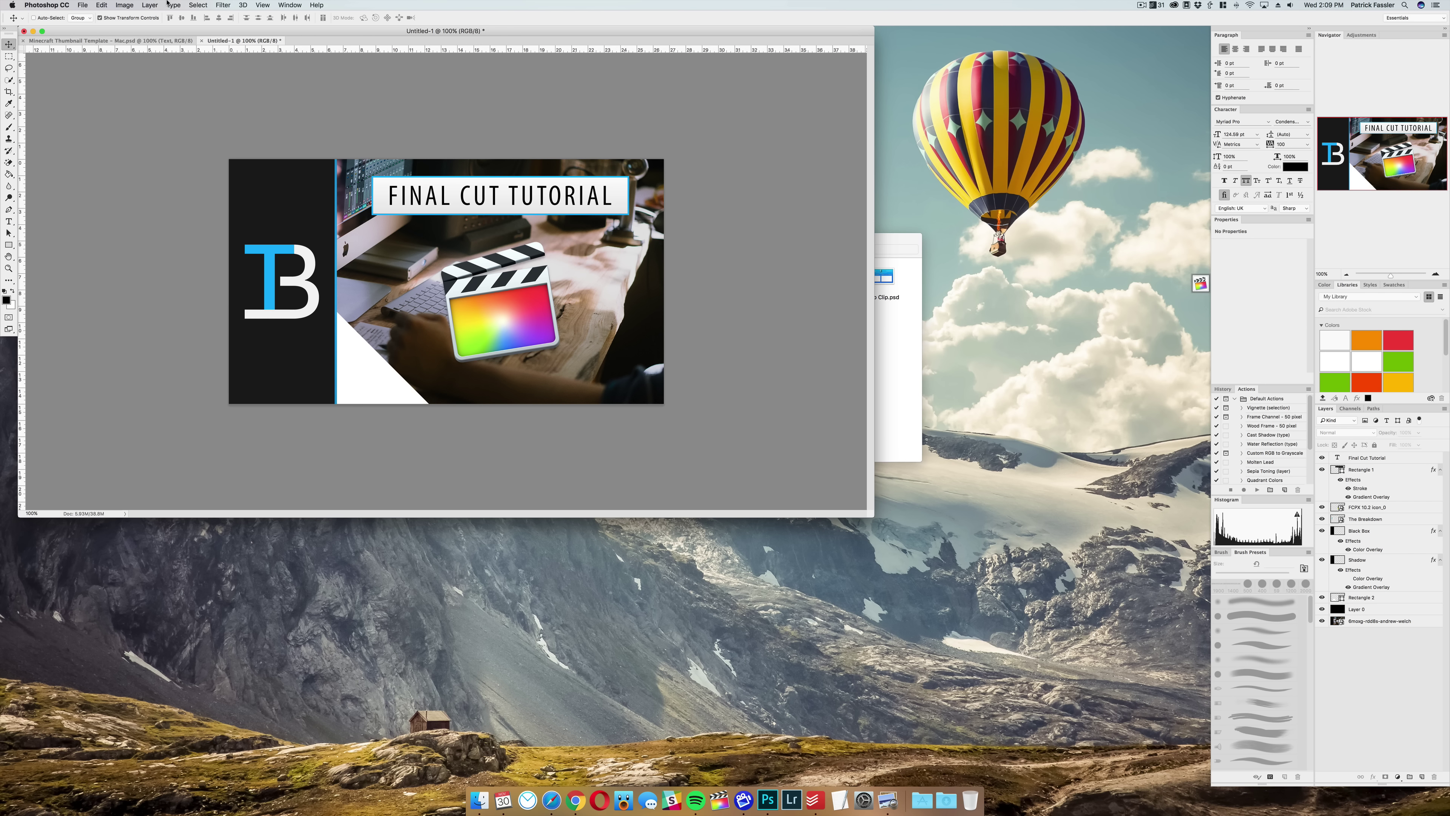
Step: Check the corner logo in the Minecraft template, then place apple-logo_318-40184.jpg from Downloads into the new thumbnail
{"action": "left_click", "coordinate": [153, 40]}
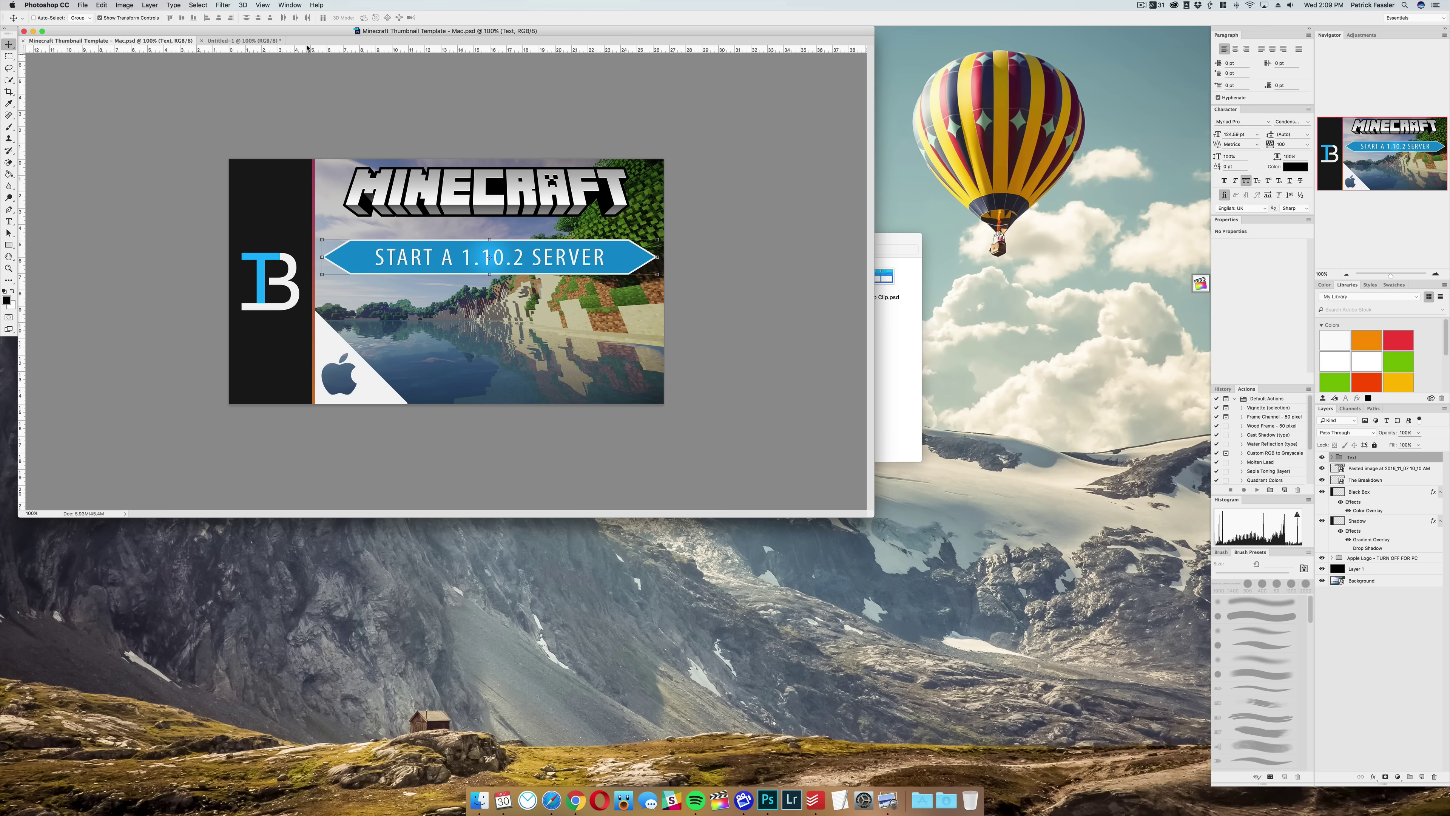
{"action": "left_click", "coordinate": [245, 41]}
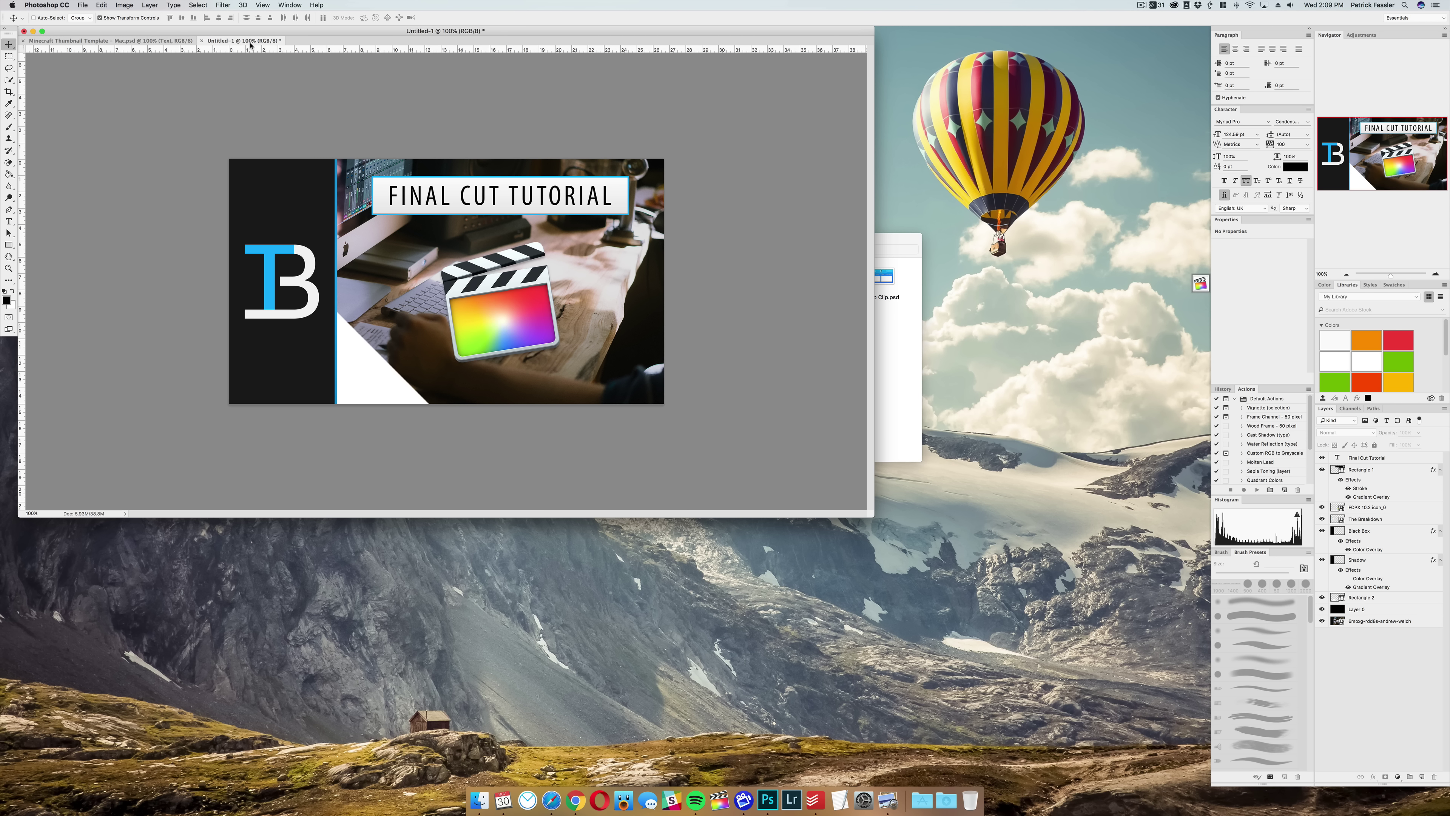
{"action": "left_click", "coordinate": [1076, 324]}
{"action": "left_click", "coordinate": [946, 800]}
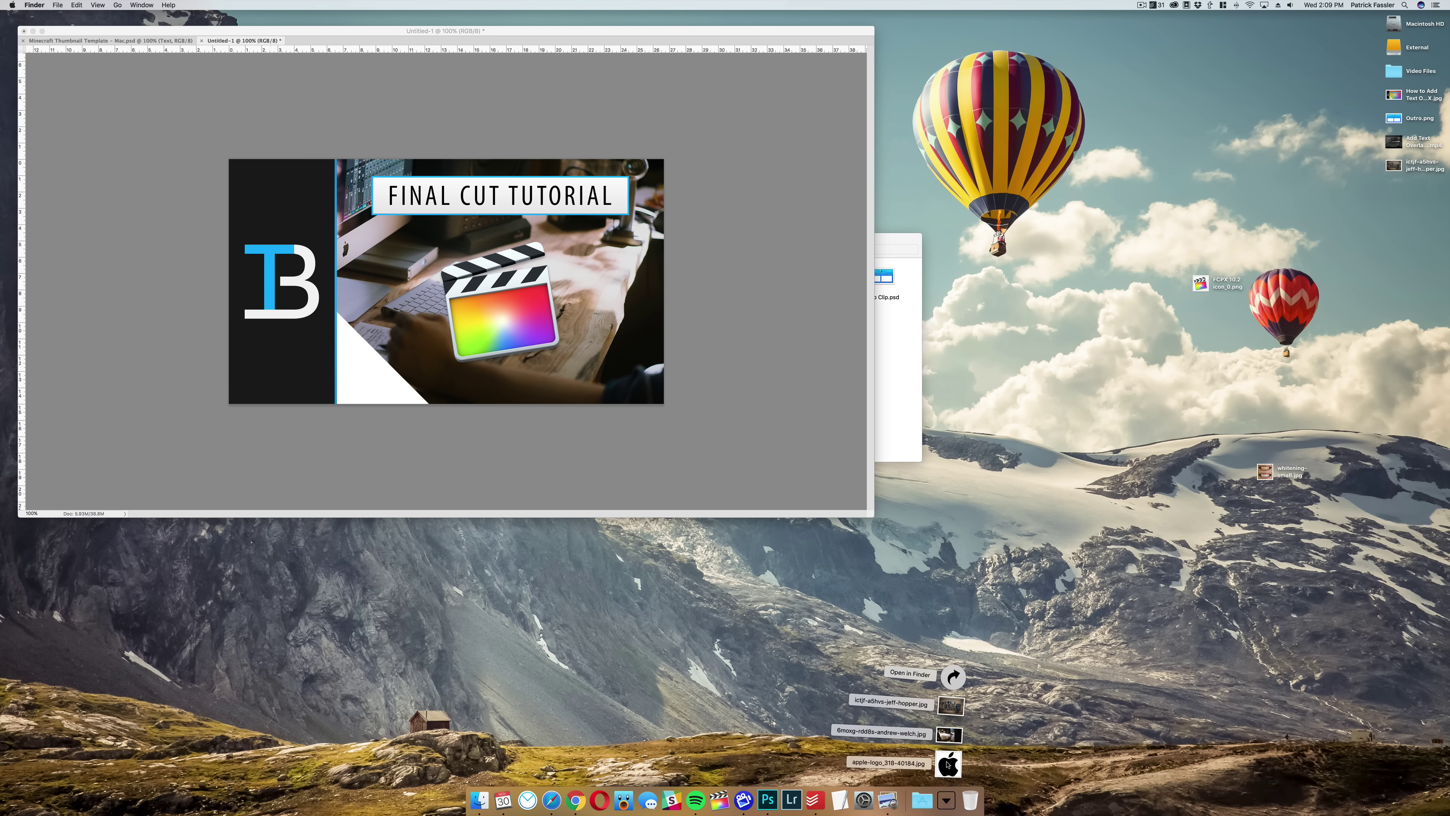
{"action": "left_click", "coordinate": [513, 343]}
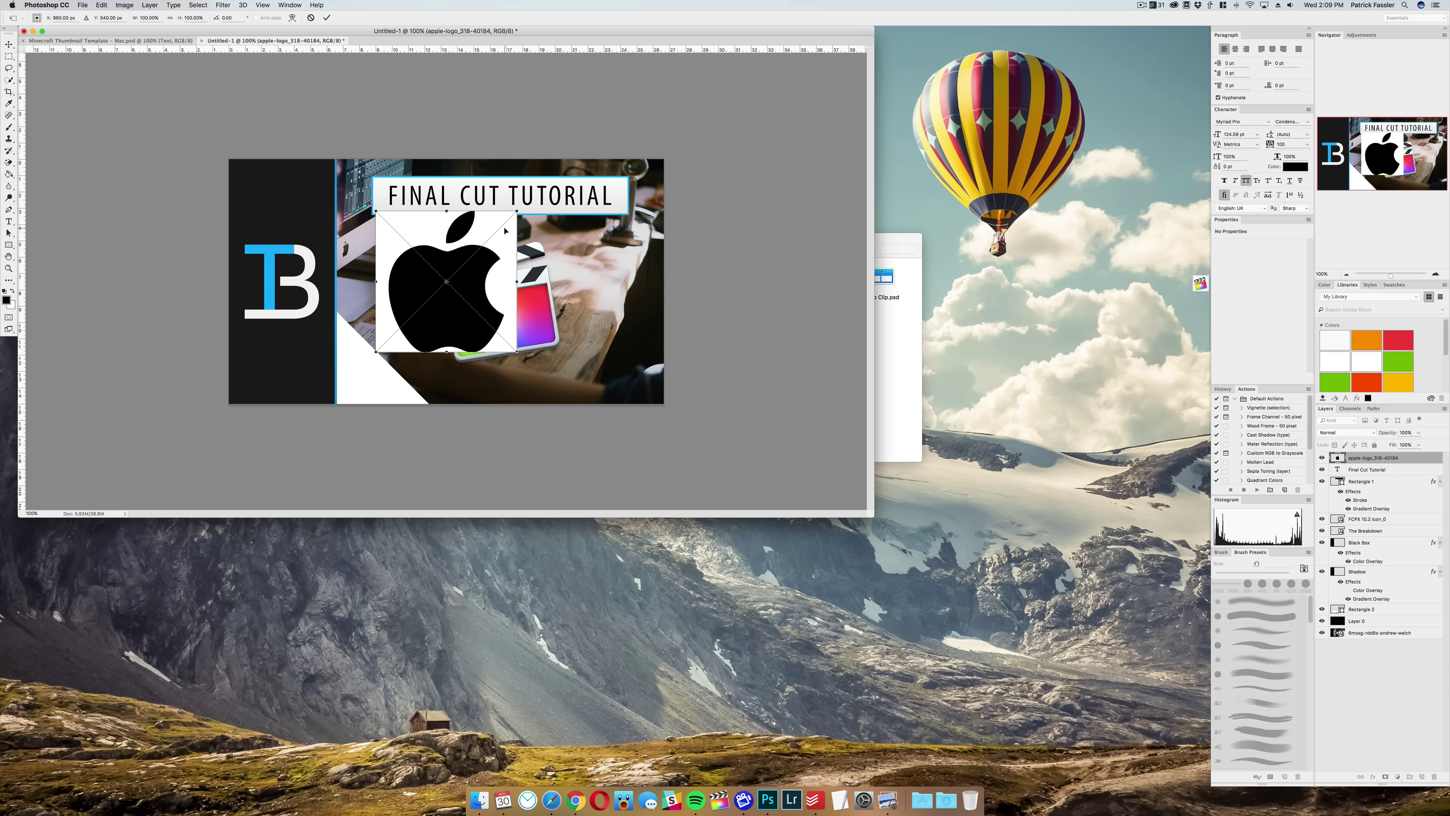
{"action": "key", "text": "Return"}
Step: Rasterize the Apple logo smart object and erase its white background with the Magic Eraser tool
{"action": "key", "text": "e"}
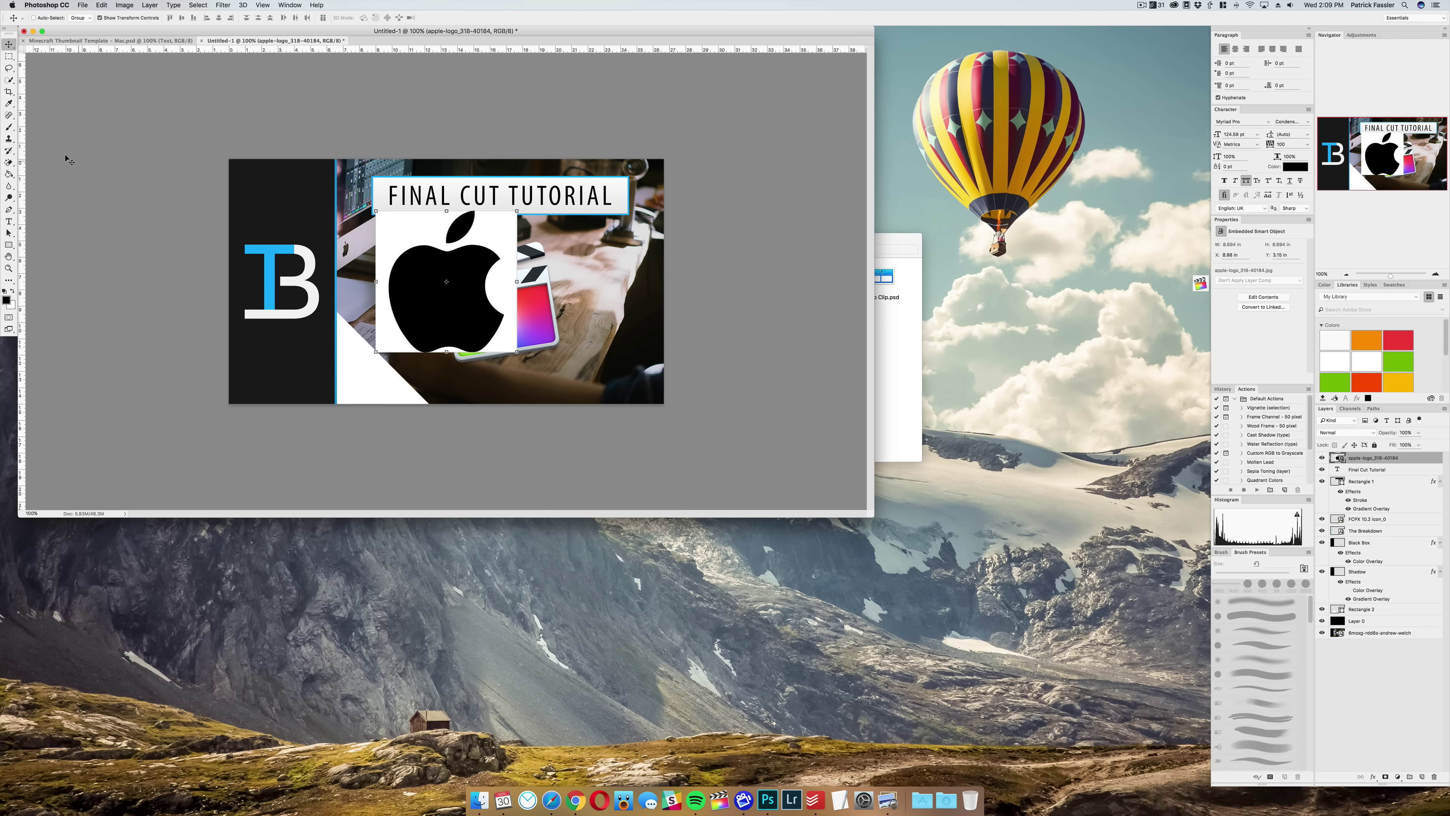
{"action": "left_click", "coordinate": [12, 161]}
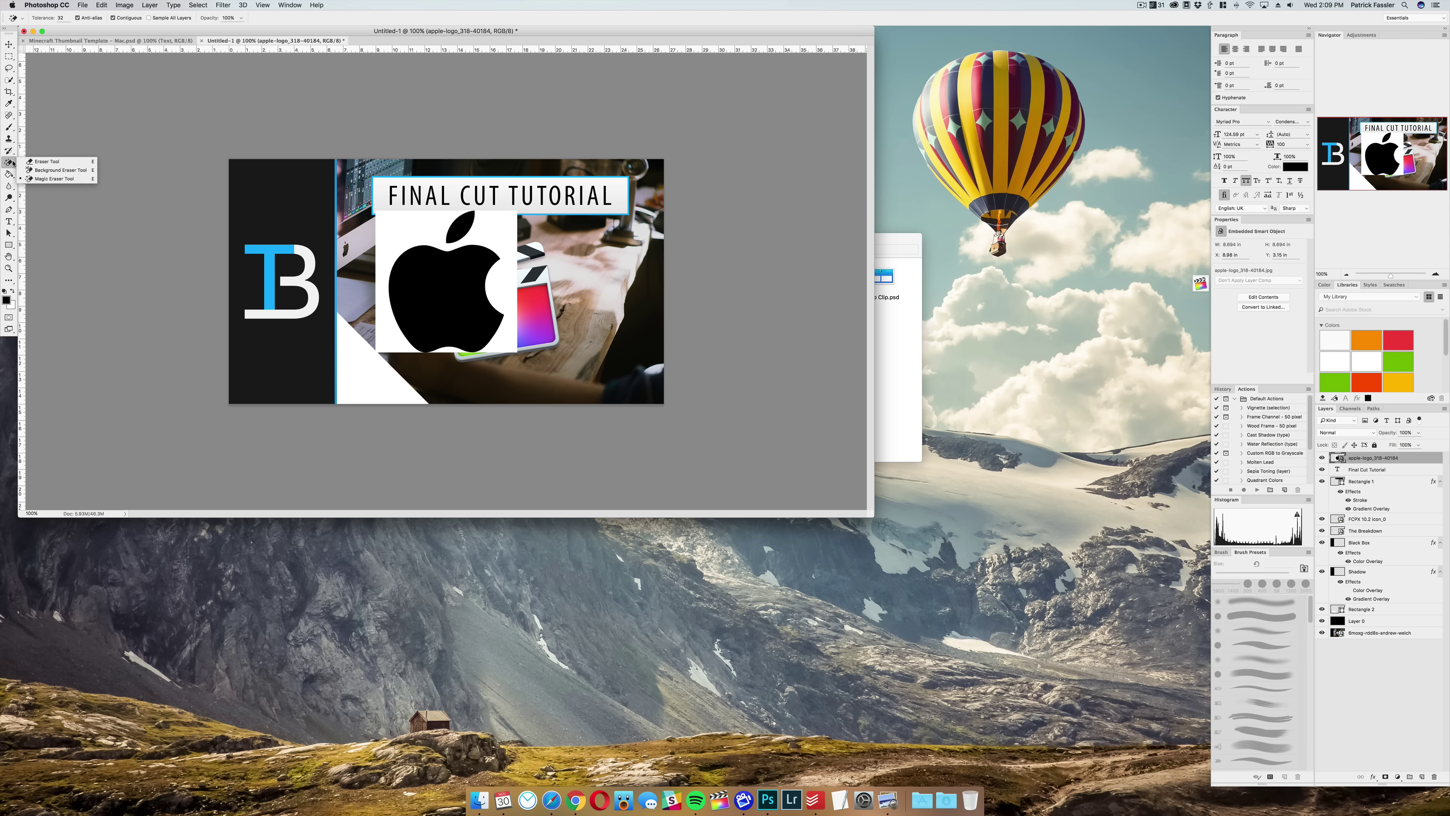
{"action": "left_click", "coordinate": [55, 178]}
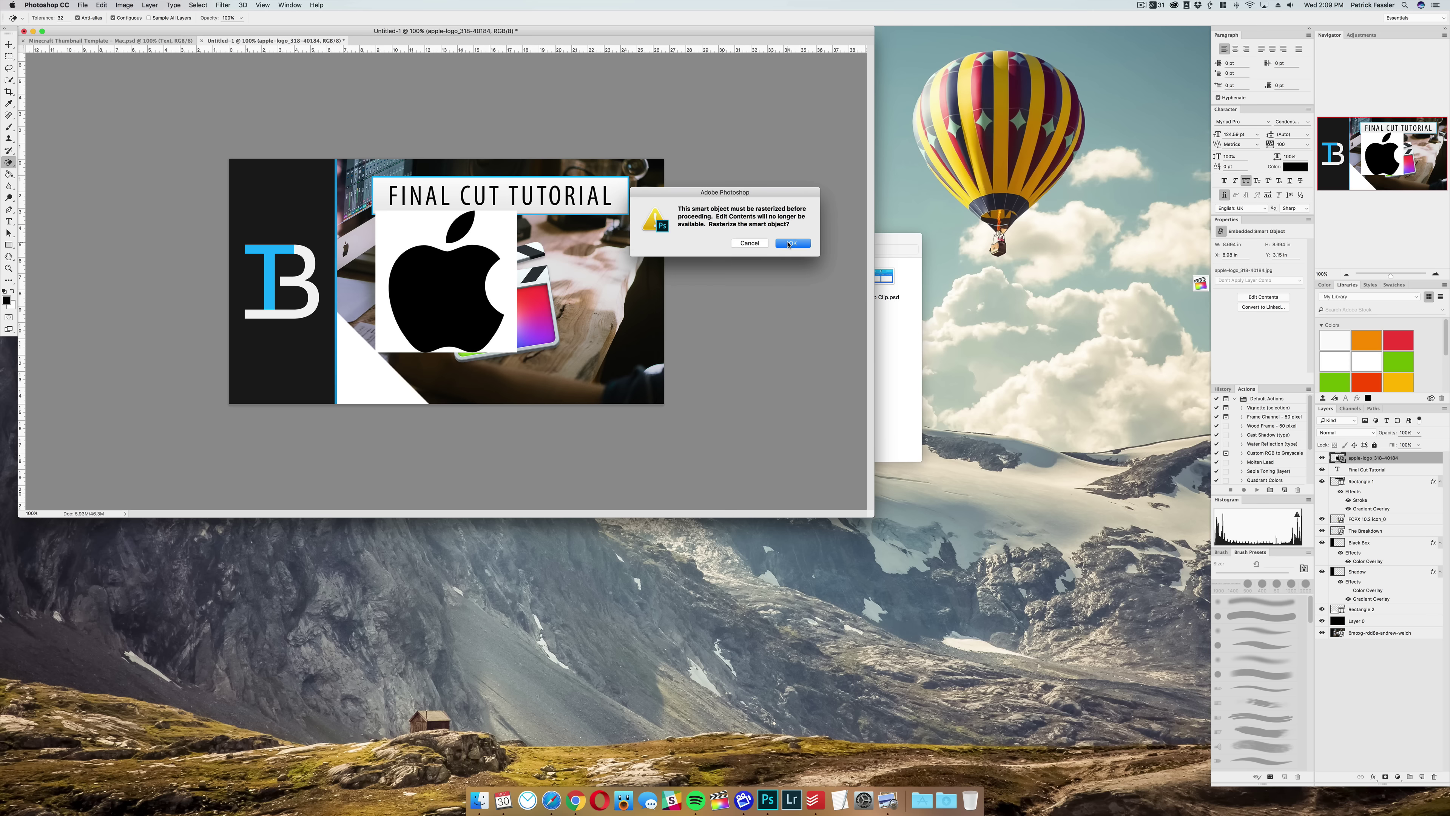
{"action": "left_click", "coordinate": [789, 244]}
{"action": "left_click", "coordinate": [430, 229]}
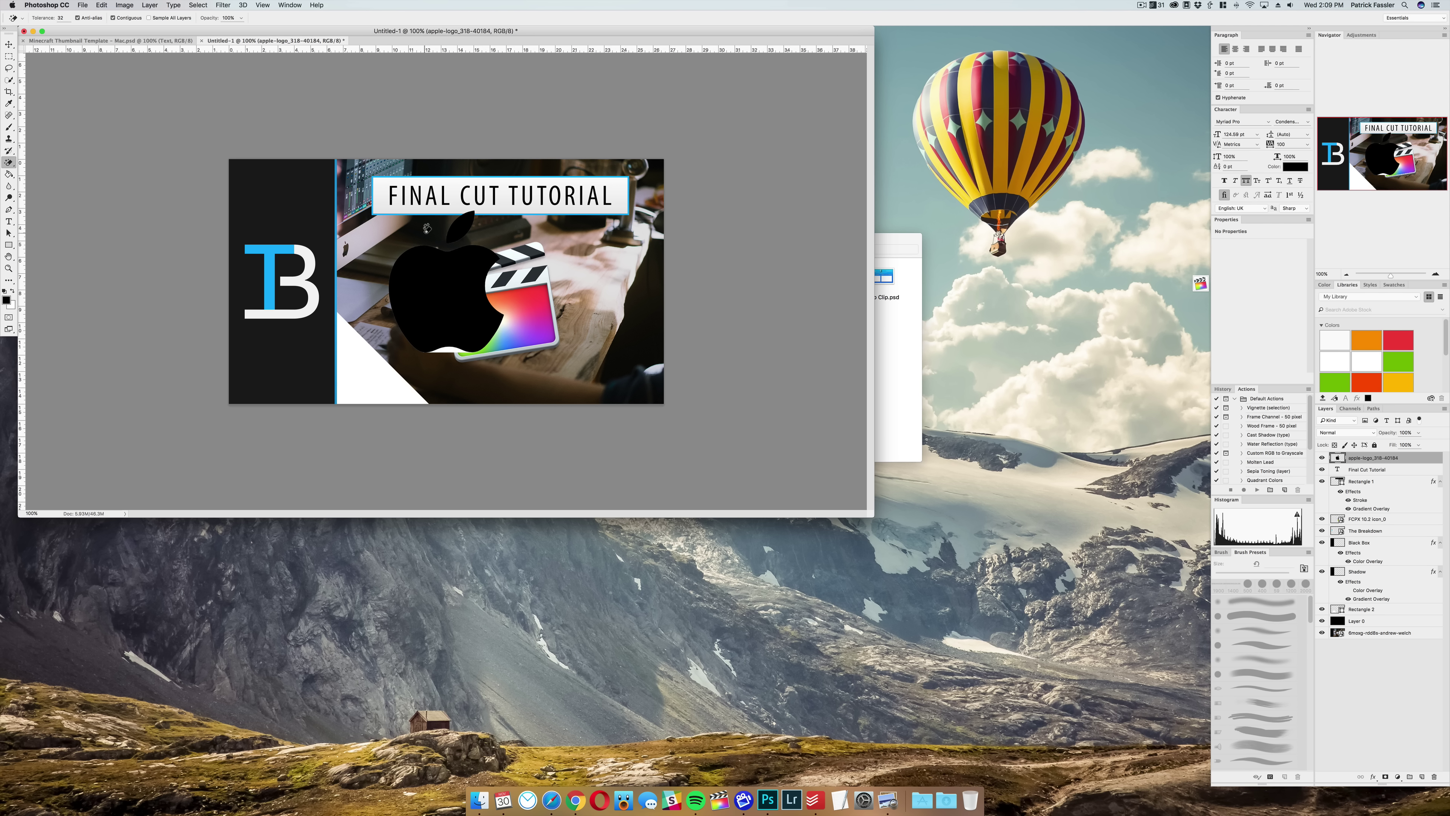
Step: Scale the Apple logo down to about 28% and position it inside the white corner triangle
{"action": "key", "text": "v"}
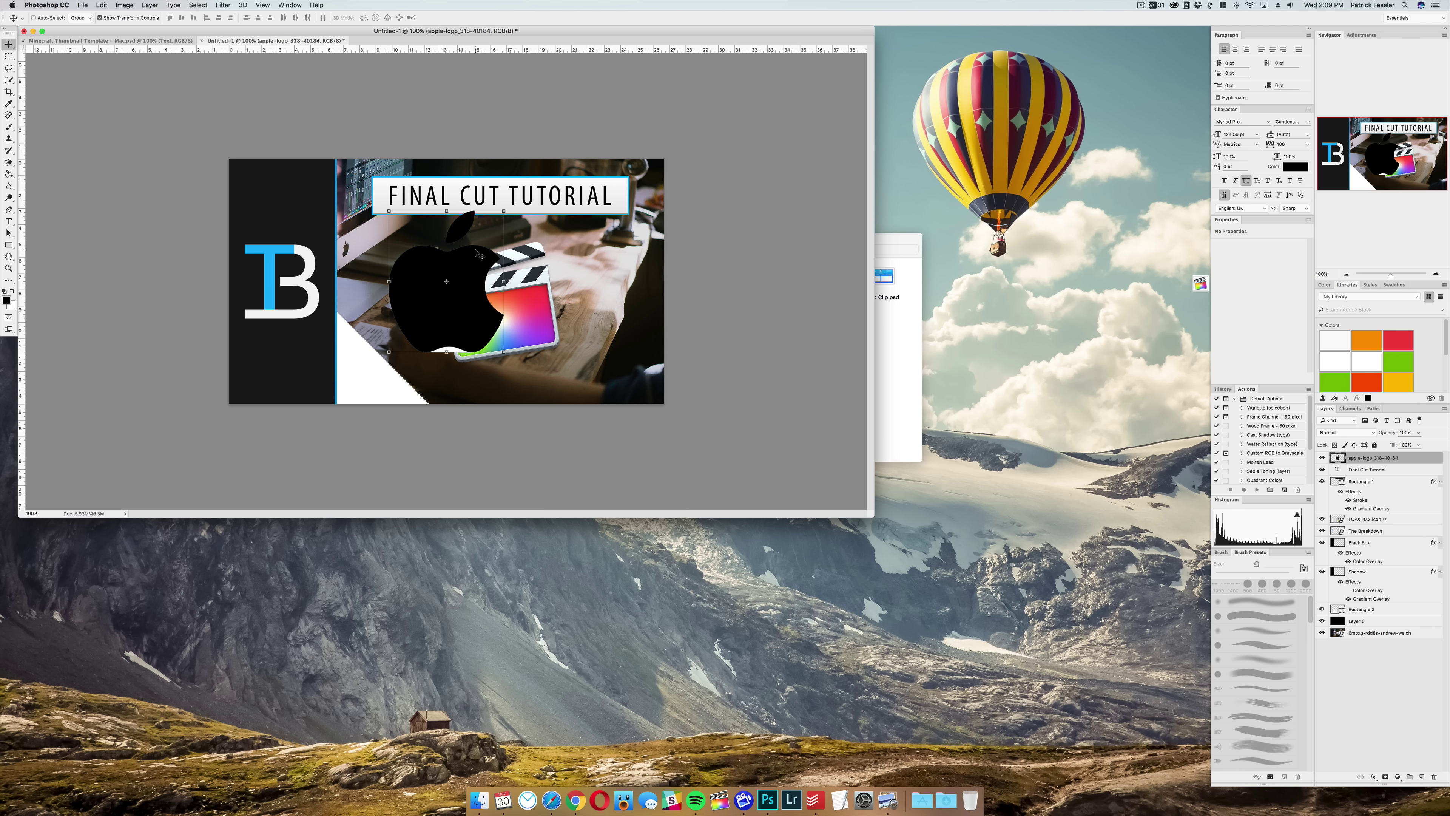
{"action": "left_click_drag", "start_coordinate": [505, 210], "coordinate": [376, 370]}
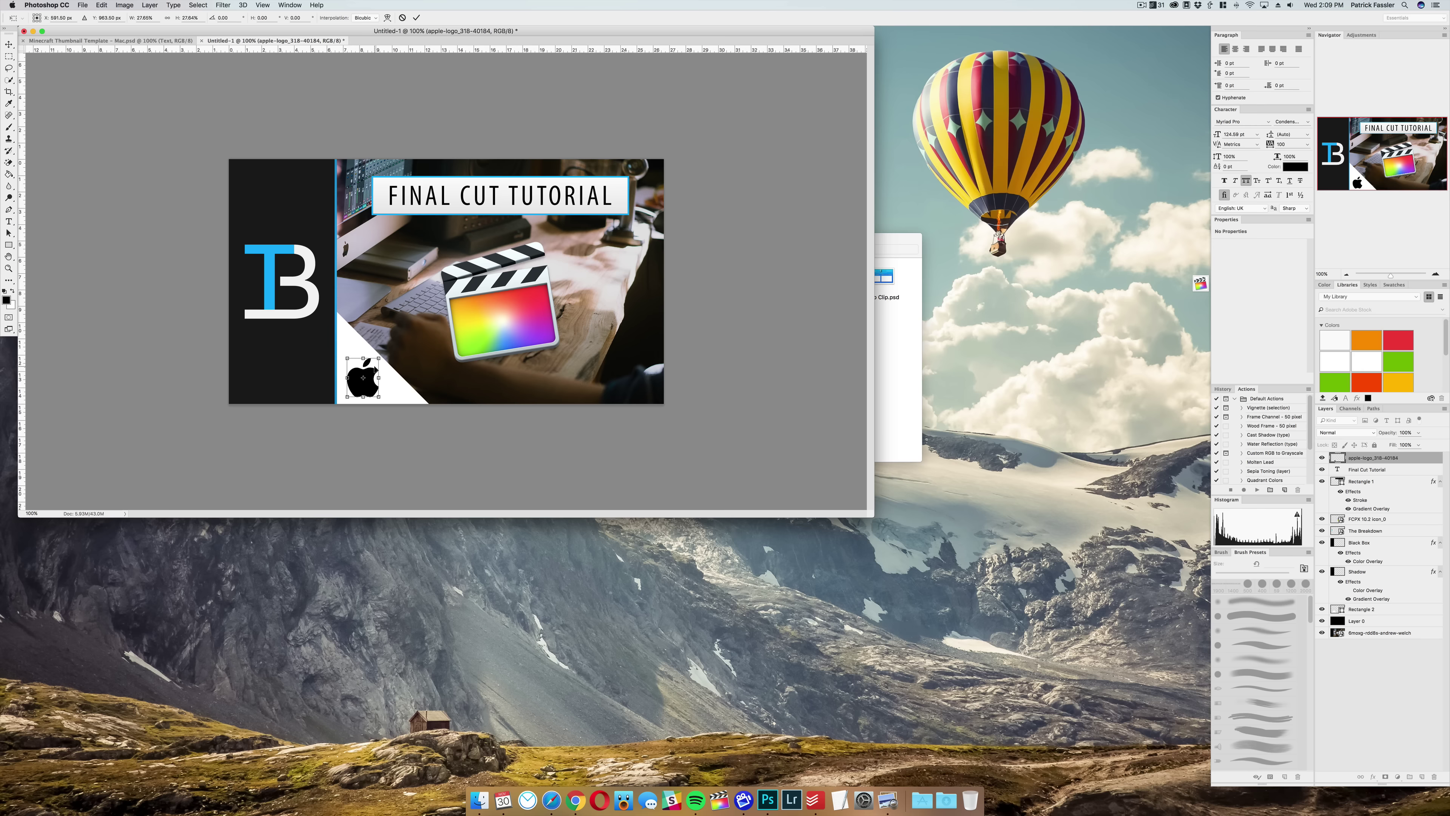
{"action": "left_click_drag", "start_coordinate": [370, 373], "coordinate": [368, 373]}
{"action": "key", "text": "Return"}
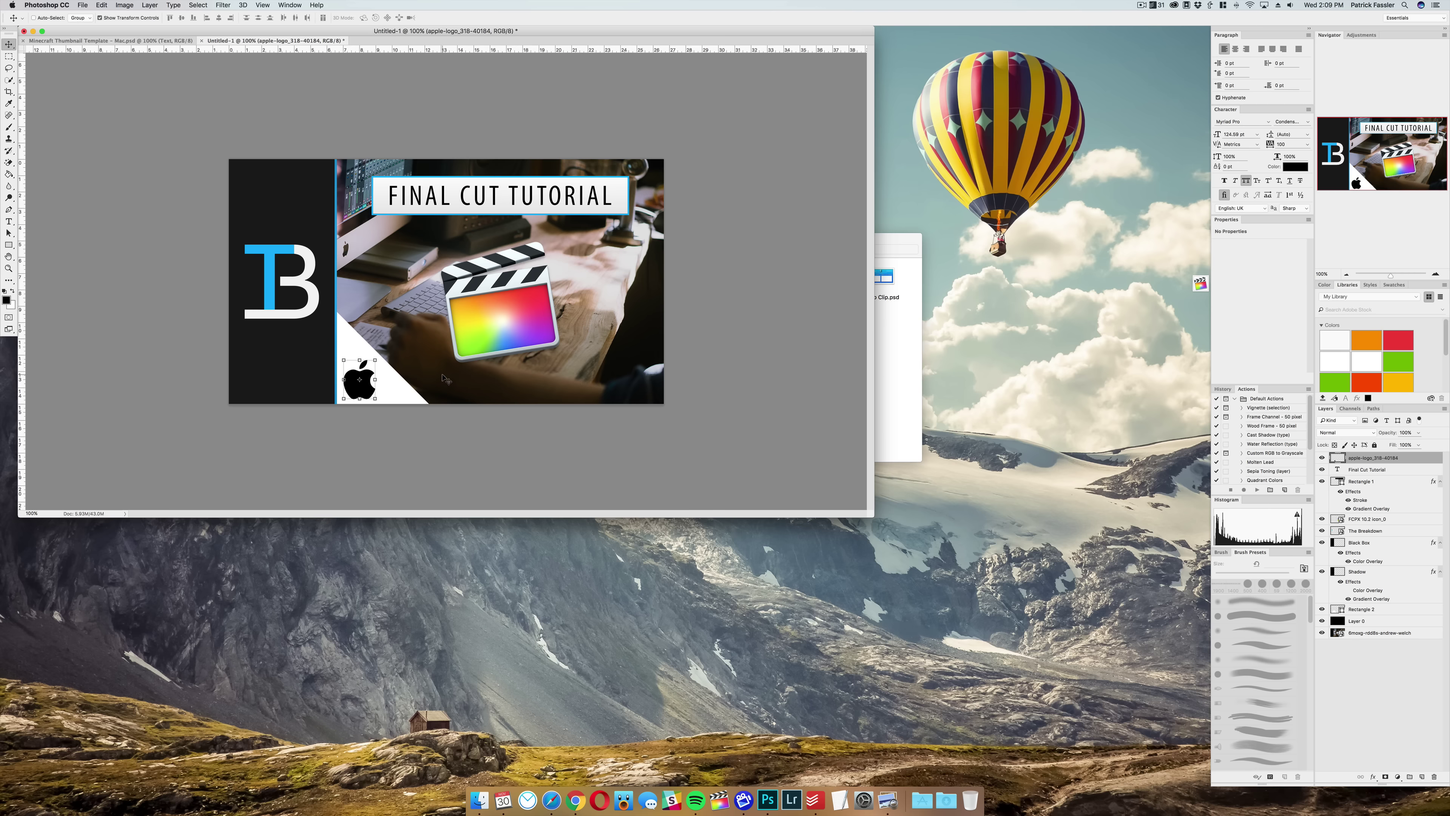
Step: Compare with the Minecraft template, load the Apple logo's outline as a selection and try to delete that area from the Rectangle 2 layer
{"action": "left_click", "coordinate": [139, 40]}
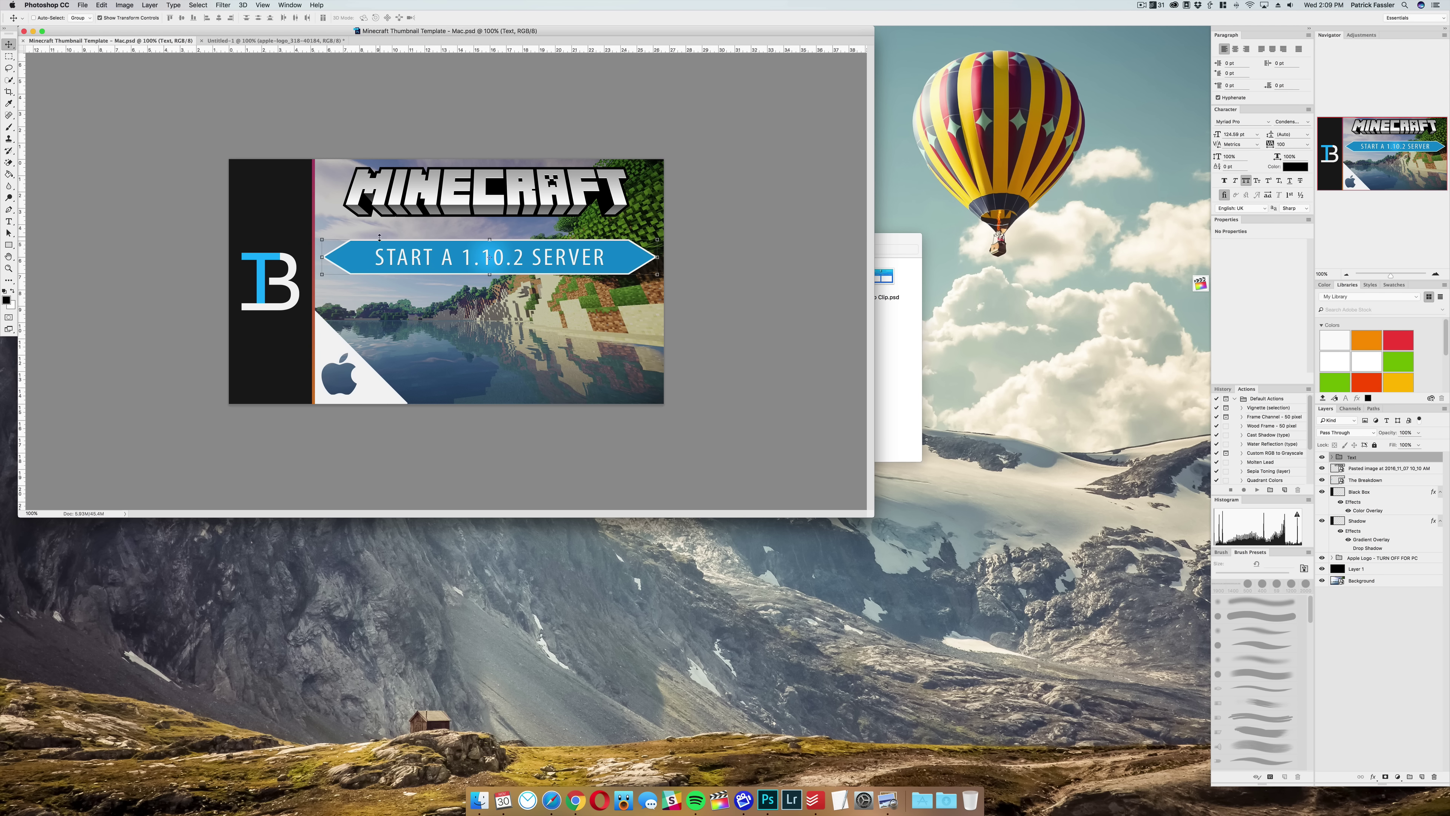
{"action": "left_click", "coordinate": [295, 41]}
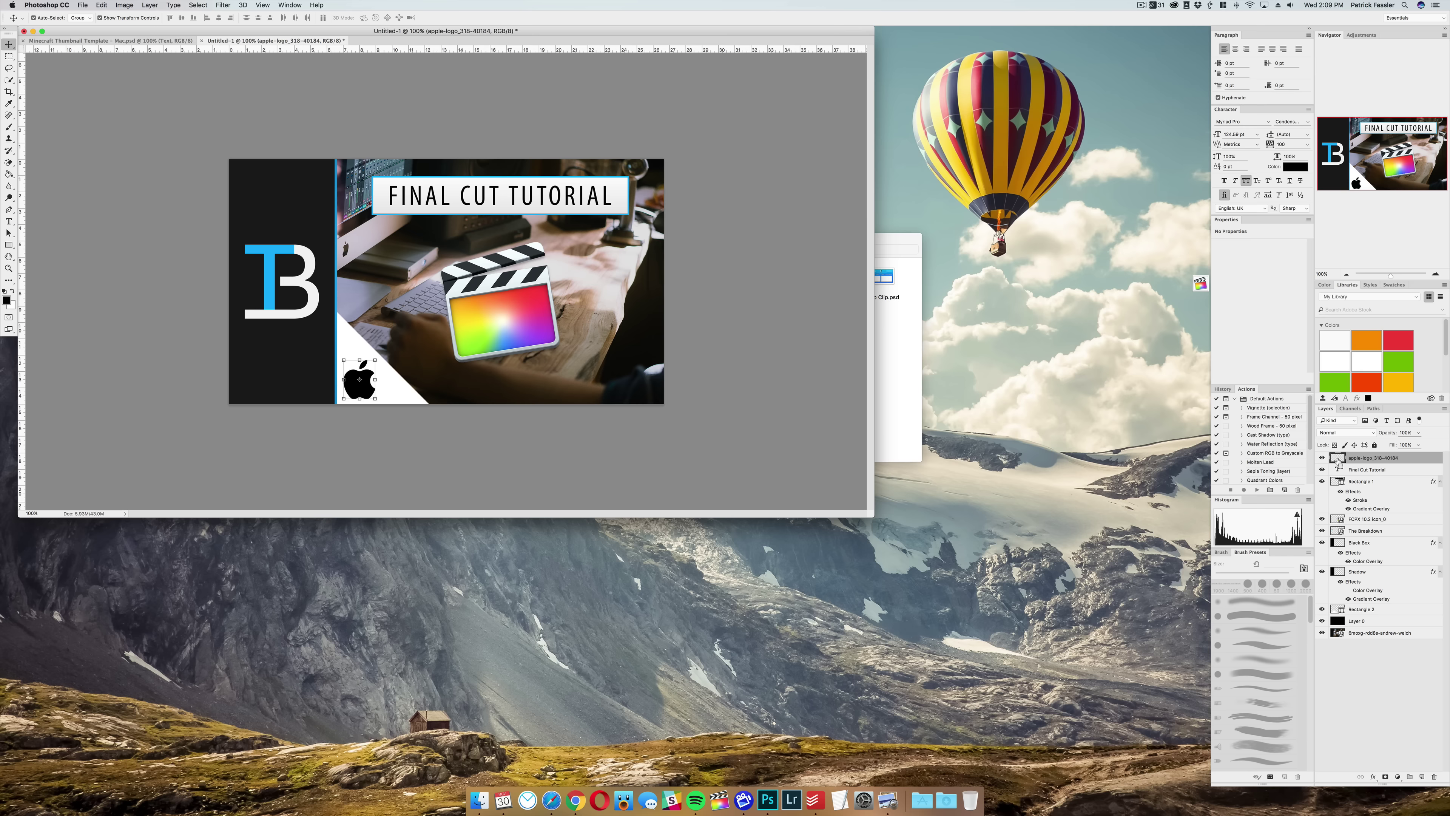
{"action": "left_click", "coordinate": [1339, 459], "text": "super"}
{"action": "left_click", "coordinate": [1372, 610]}
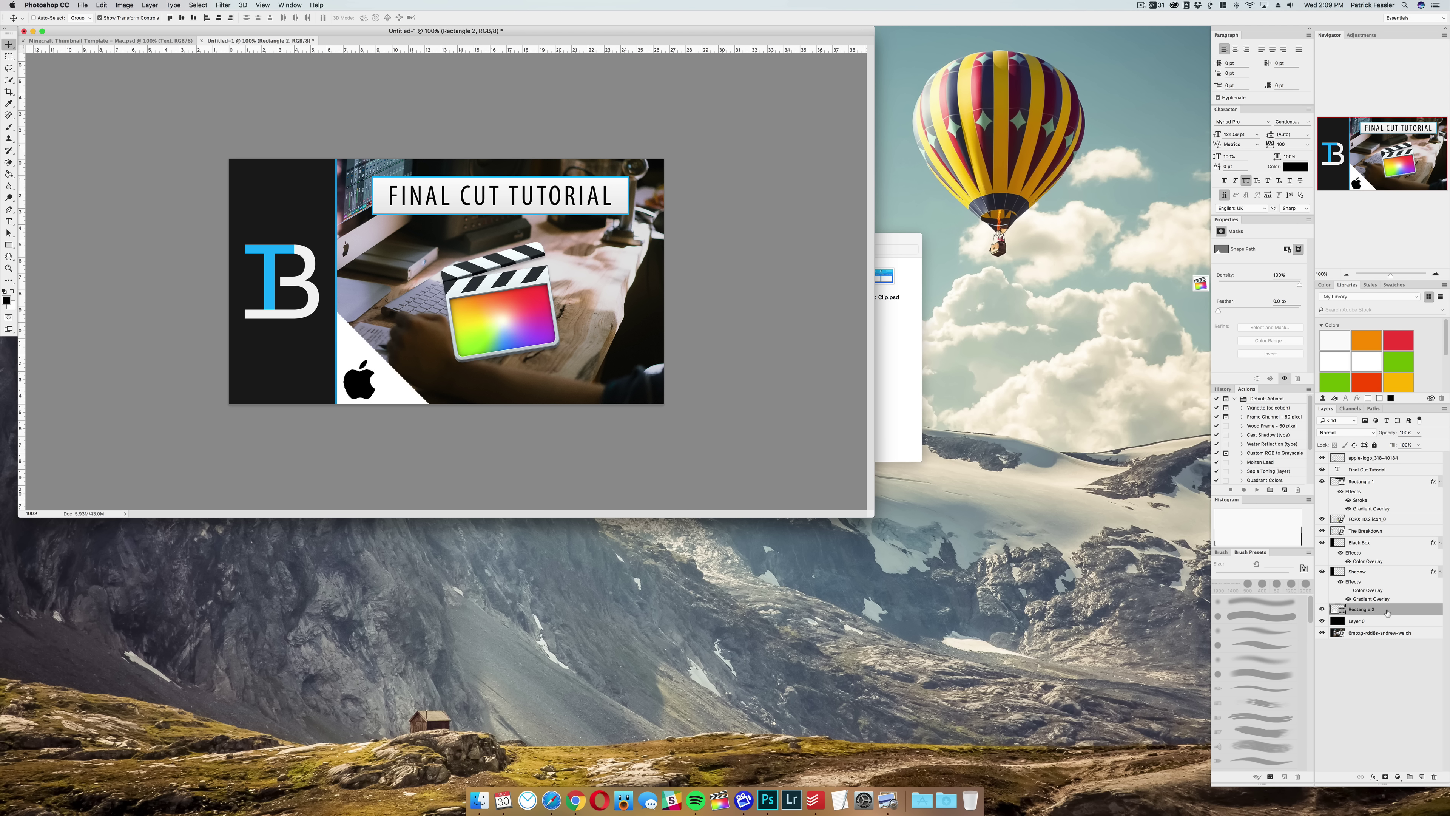
{"action": "key", "text": "BackSpace"}
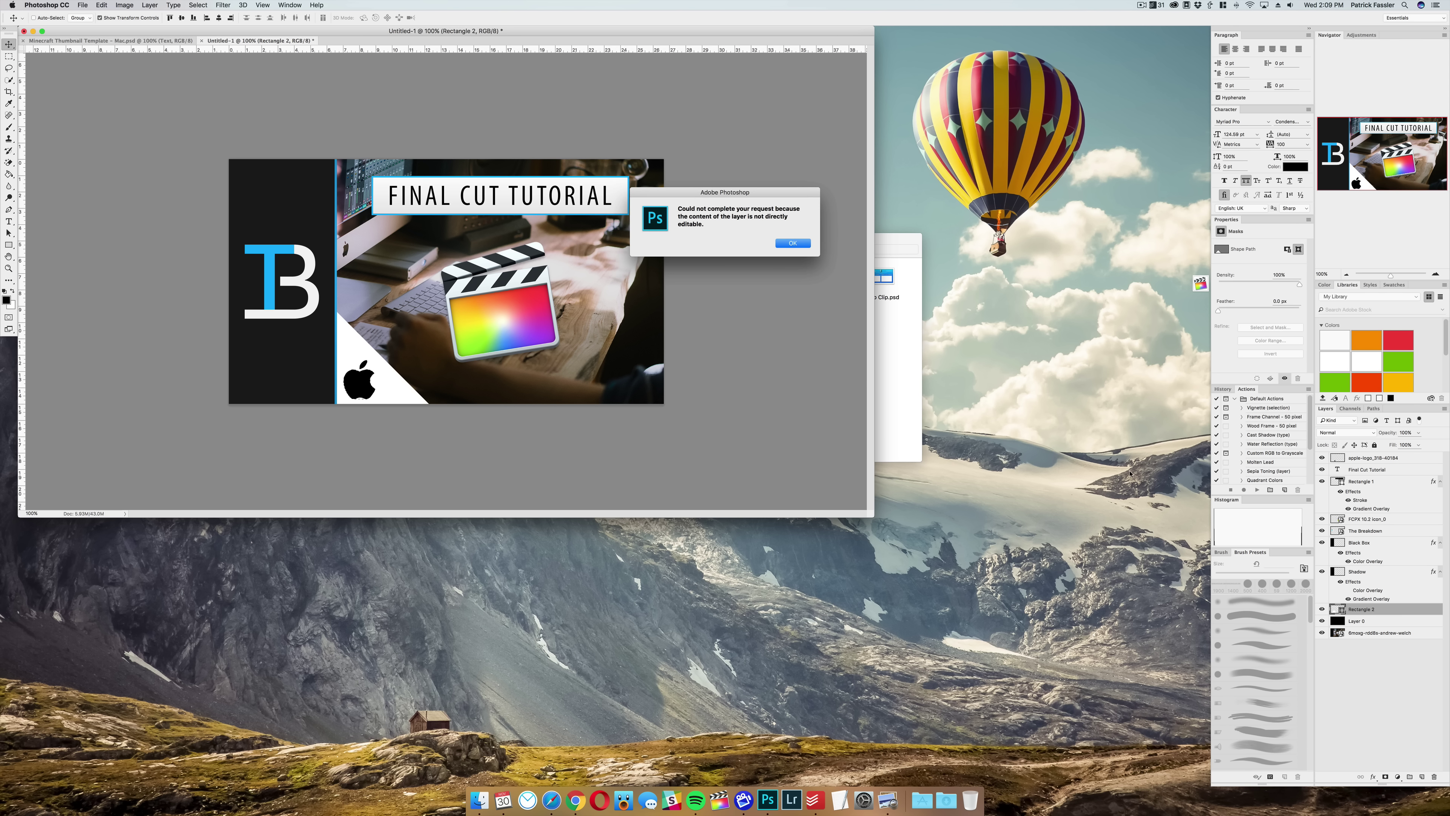
{"action": "left_click", "coordinate": [793, 244]}
Step: Rasterize the Rectangle 2 layer, cut the logo-shaped selection out of the white triangle and hide the Apple logo layer
{"action": "right_click", "coordinate": [1390, 609]}
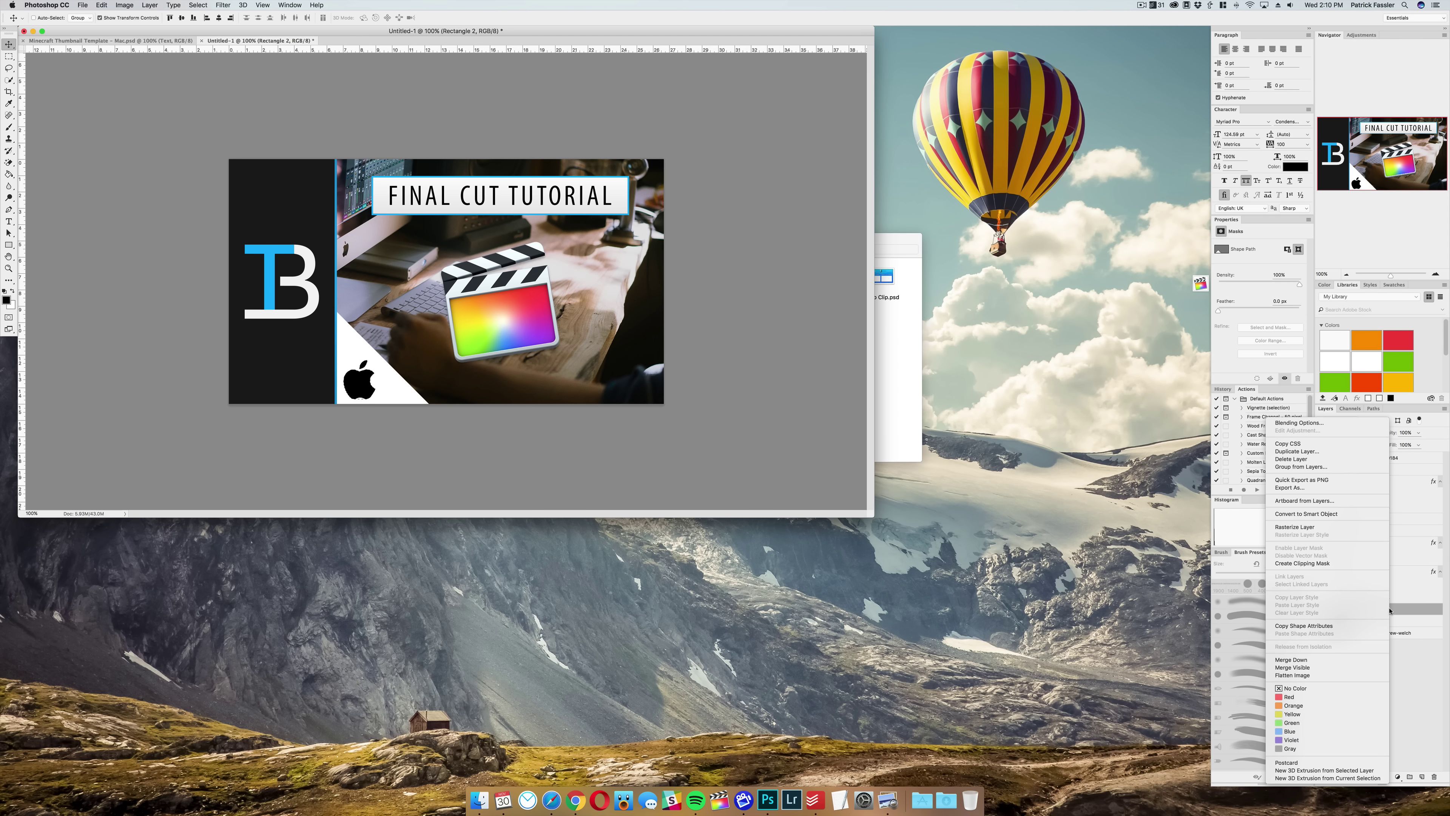
{"action": "left_click", "coordinate": [1308, 527]}
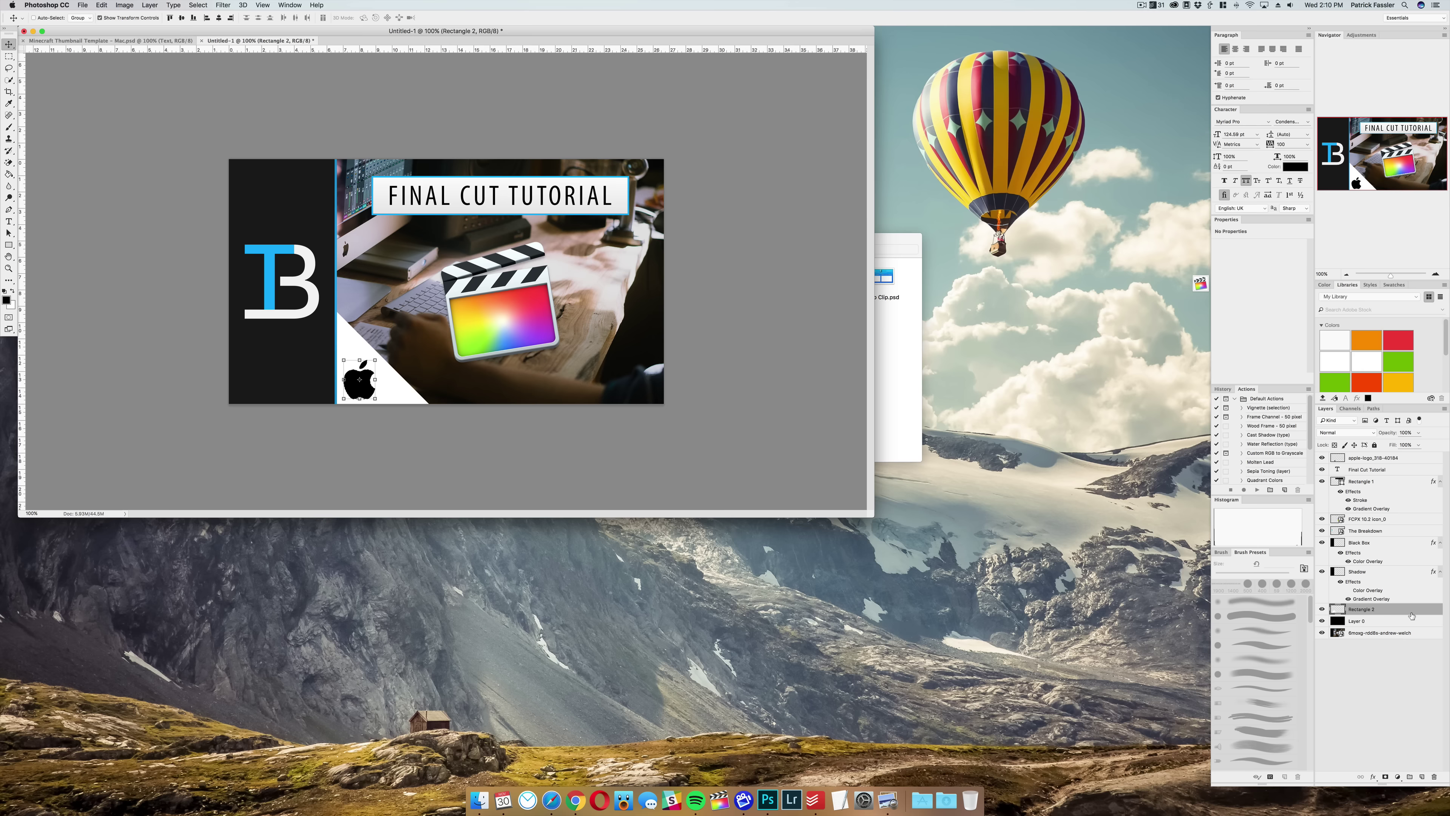
{"action": "left_click", "coordinate": [1322, 458]}
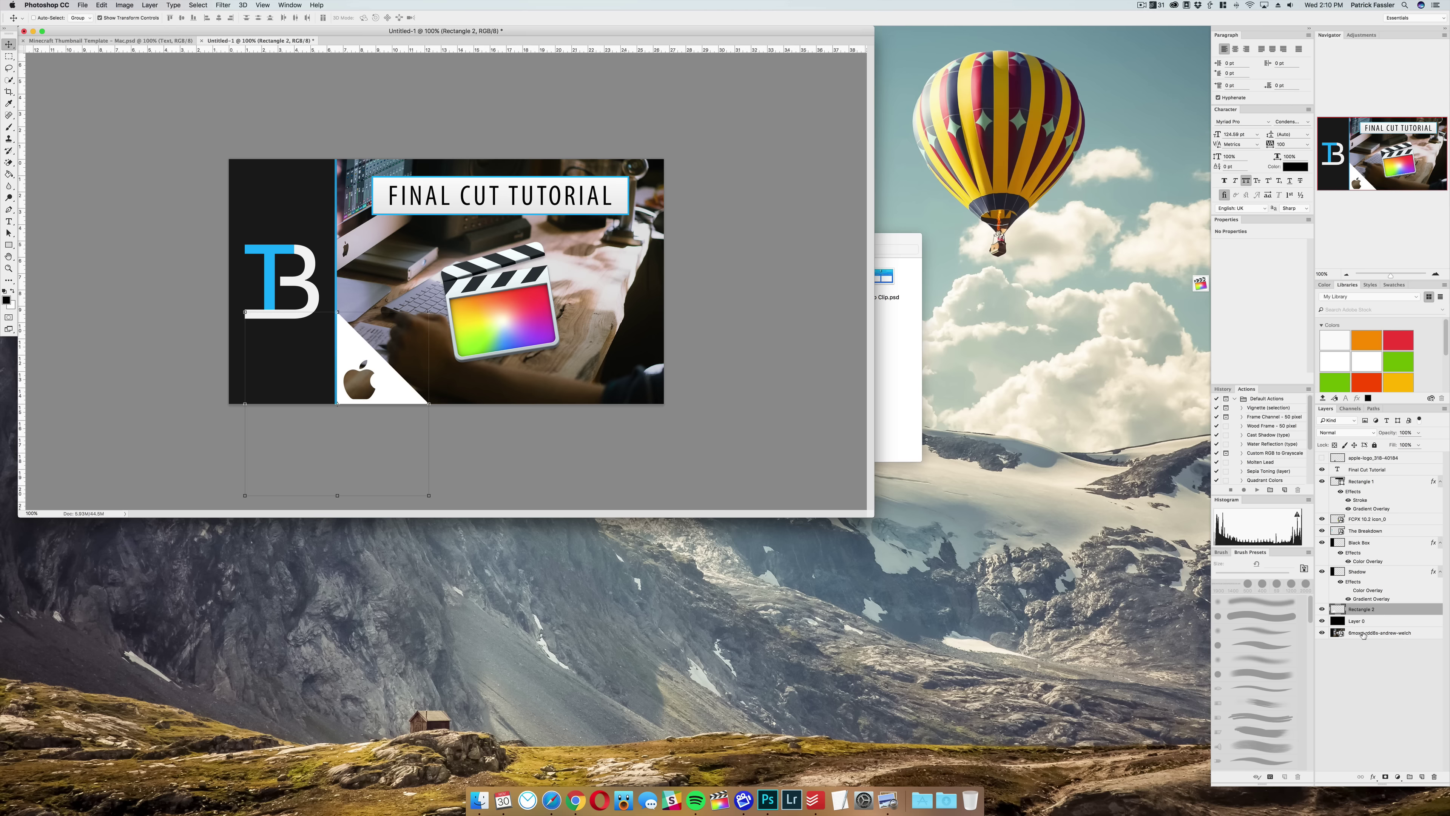
{"action": "left_click", "coordinate": [1378, 655]}
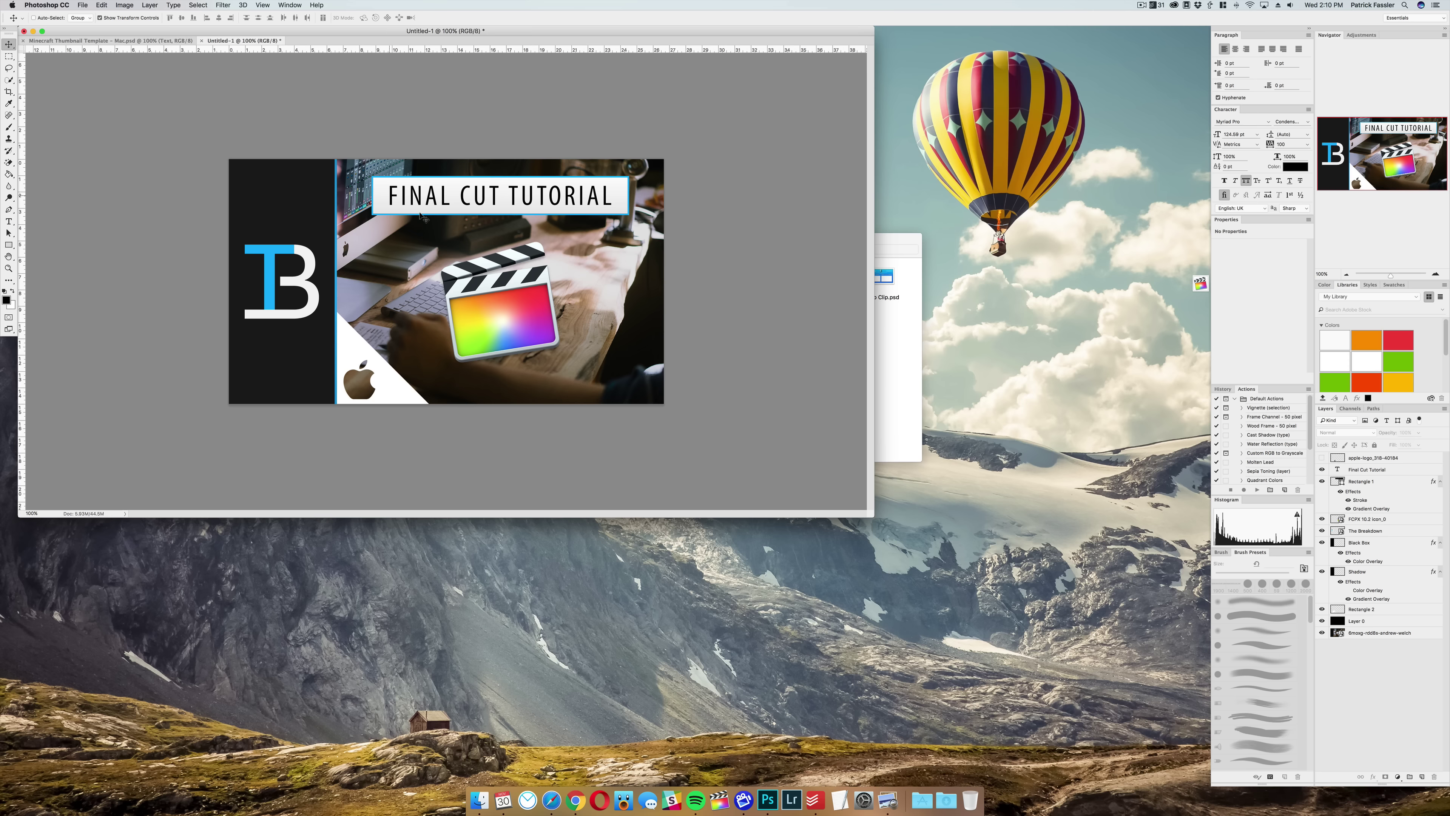
Step: Compare the finished thumbnail with the Minecraft template's layout
{"action": "left_click", "coordinate": [146, 40]}
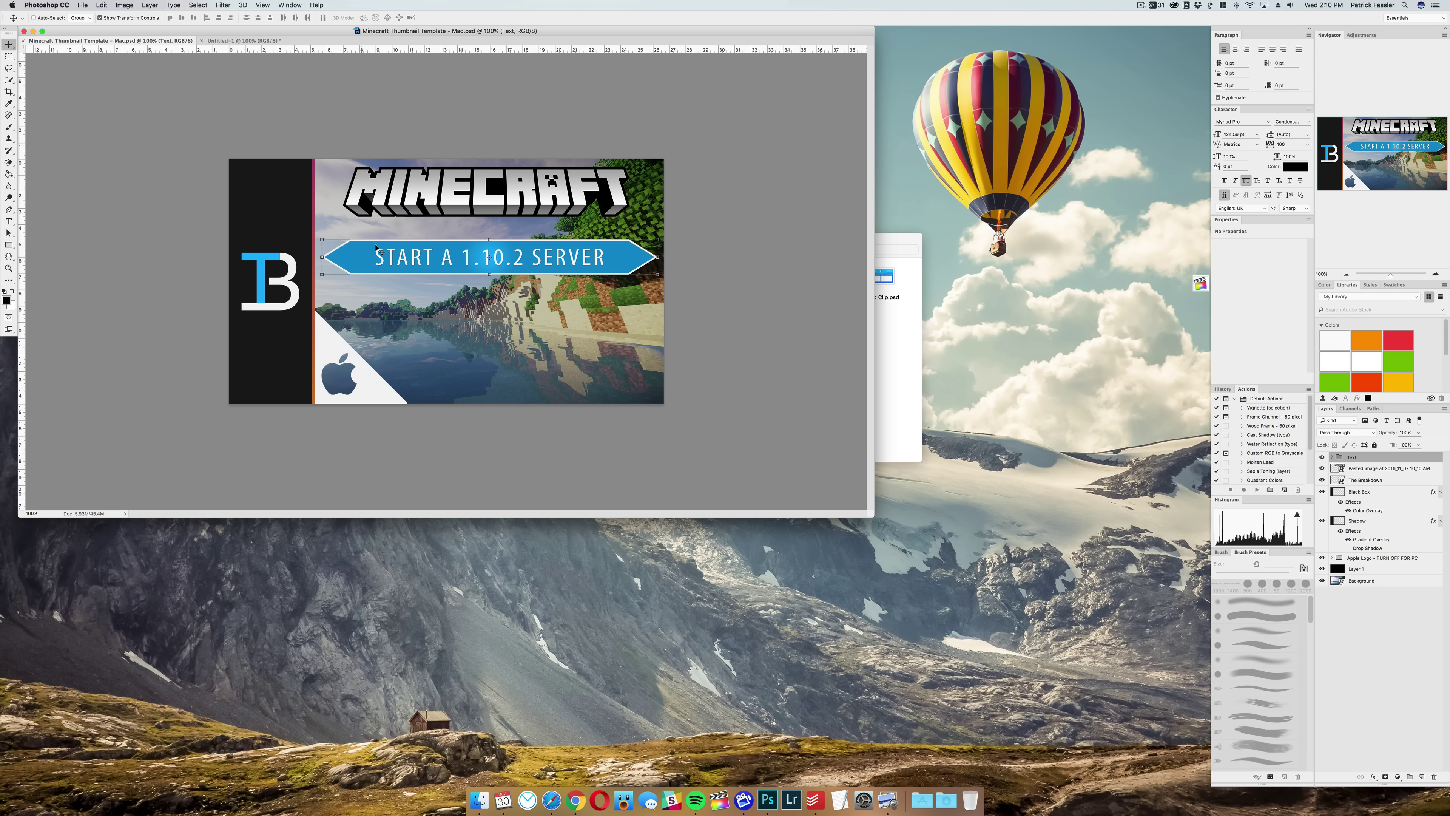
{"action": "left_click", "coordinate": [243, 40]}
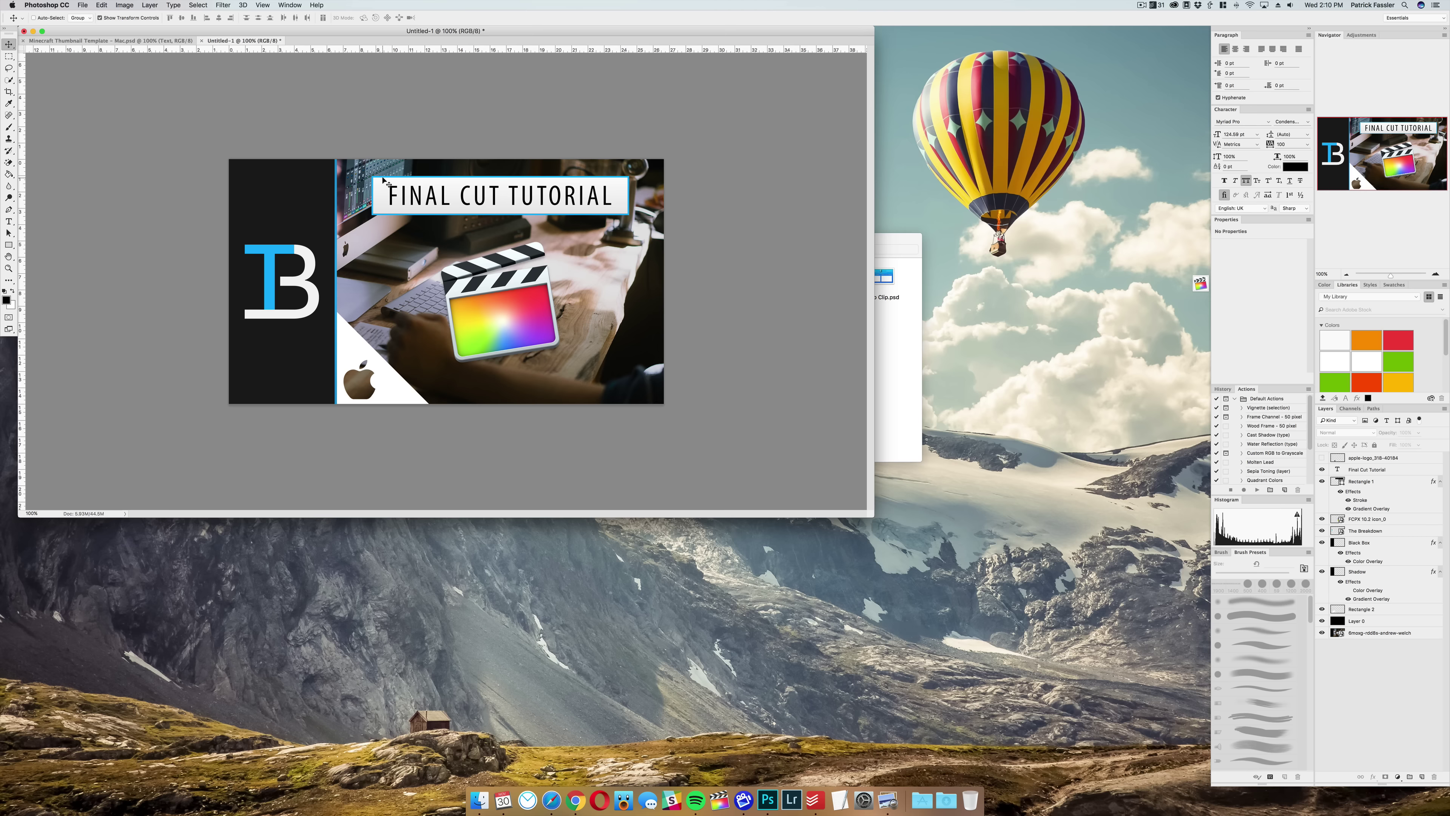
{"action": "left_click", "coordinate": [179, 41]}
{"action": "left_click", "coordinate": [267, 41]}
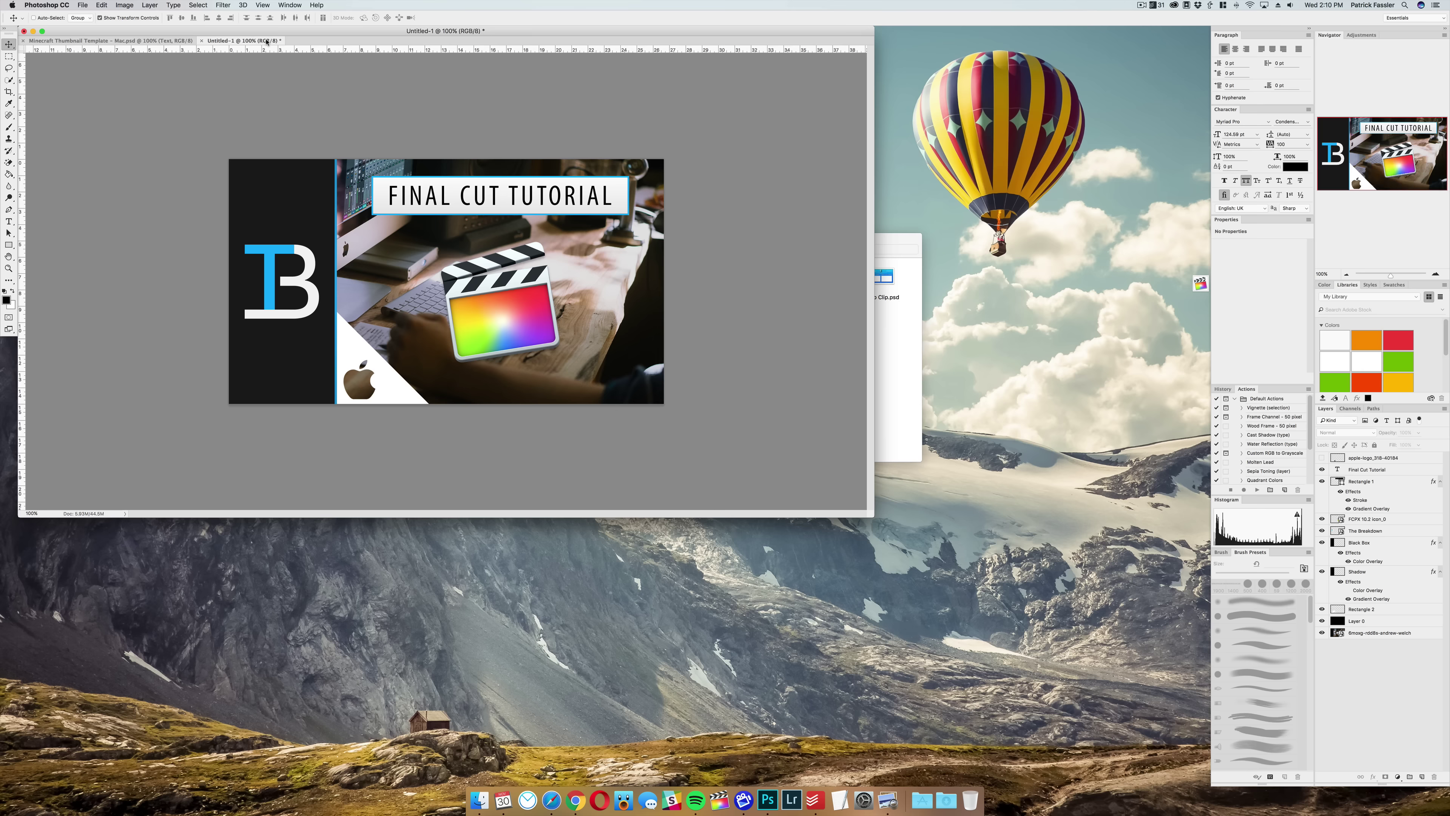